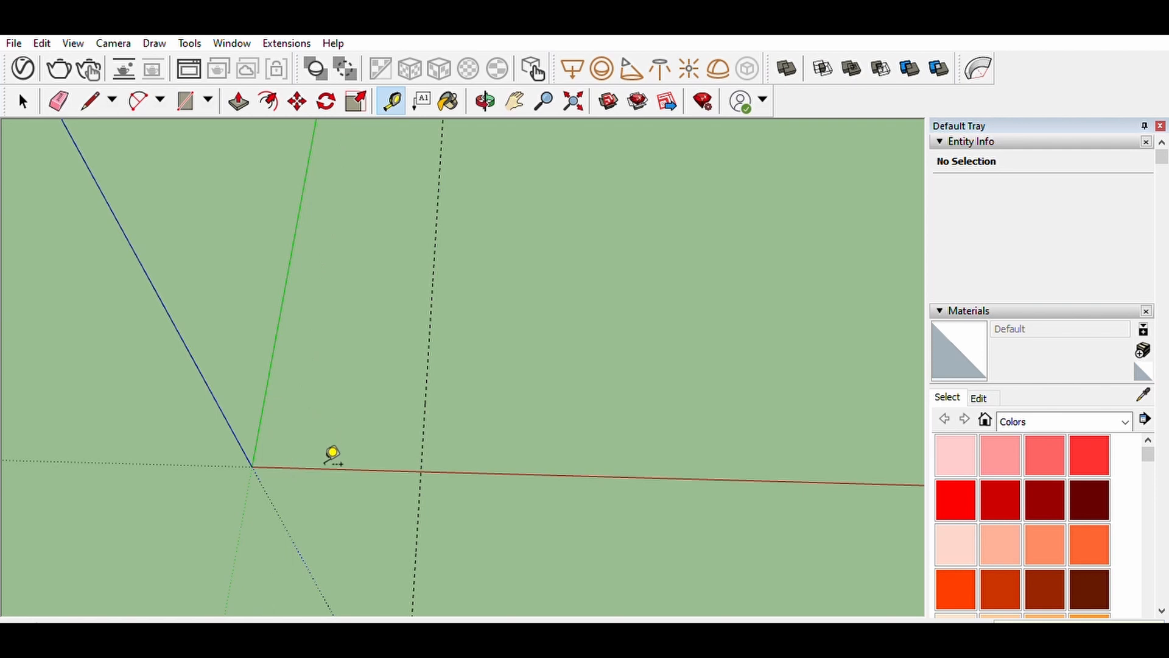
# Add a guide parallel to the red axis and draw a rectangle from the origin to the intersection of the two guides.
pyautogui.click(322, 467)
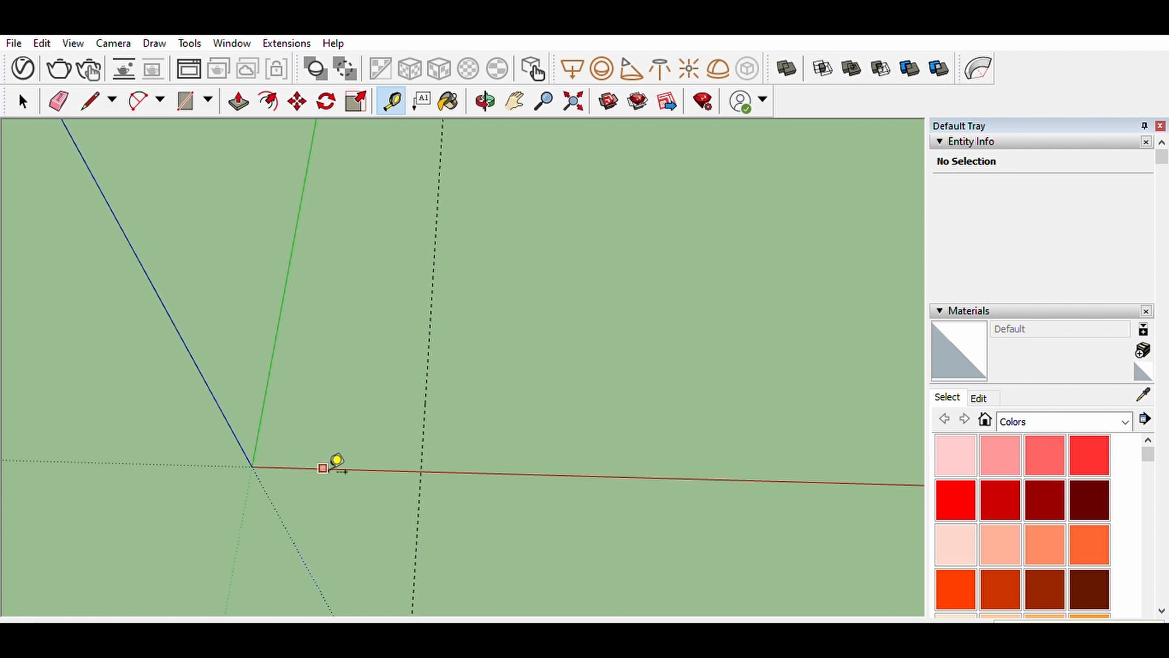
pyautogui.click(337, 417)
pyautogui.scroll(3, 266, 436)
pyautogui.press('r')
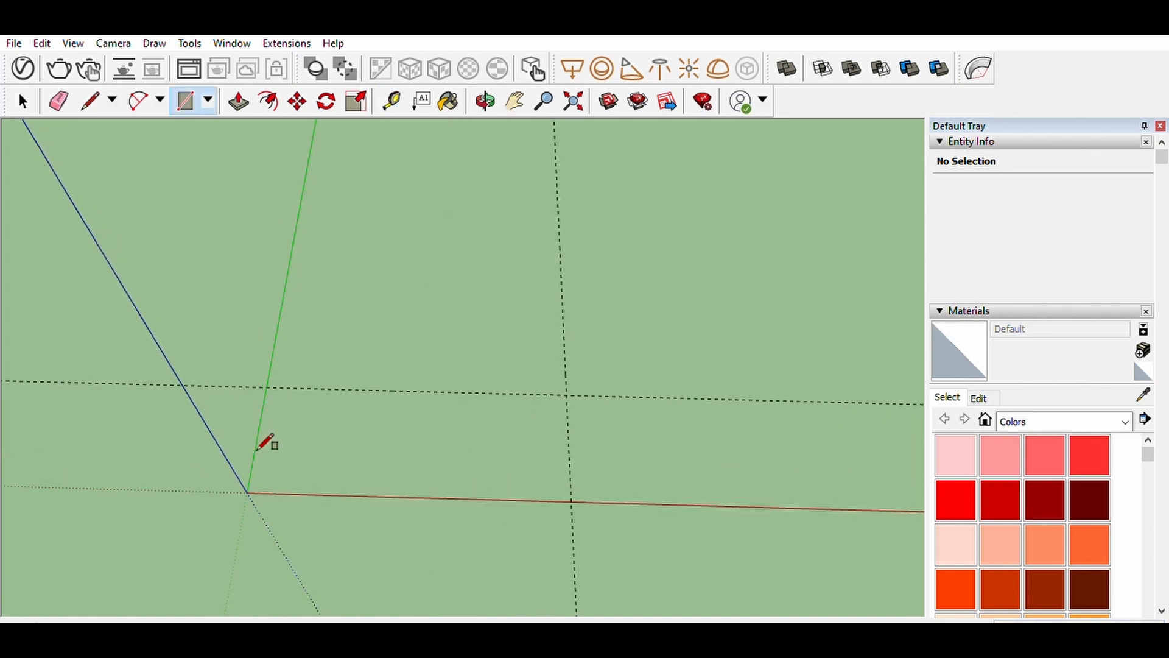
pyautogui.click(246, 492)
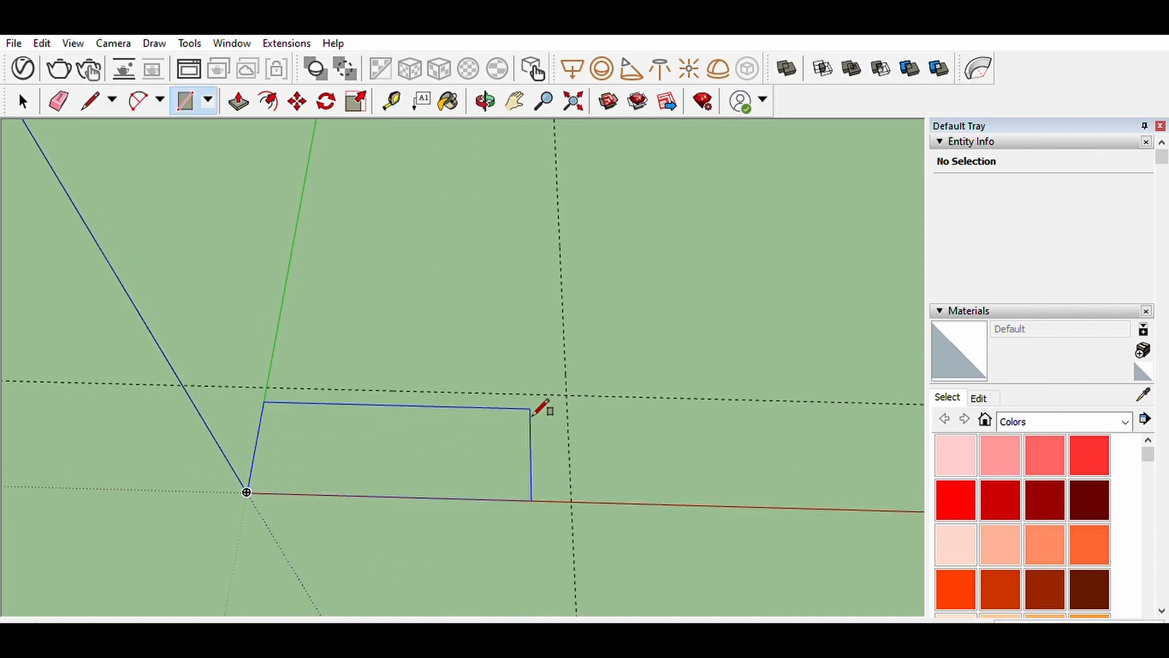
pyautogui.click(568, 396)
pyautogui.press('space')
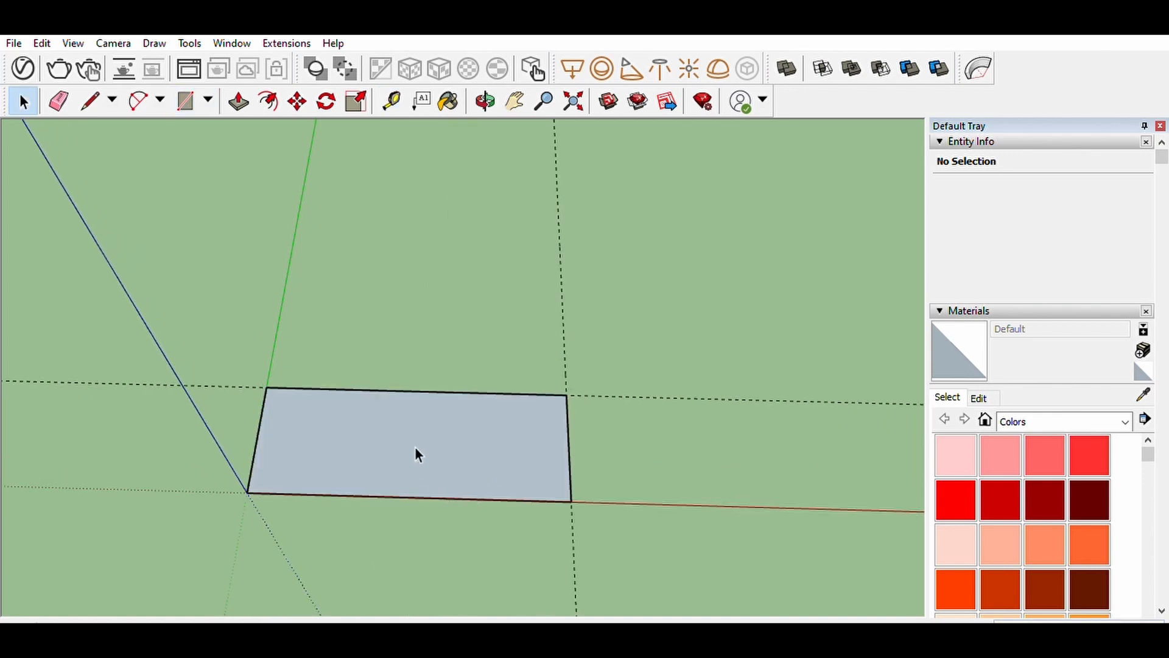
# Extrude the grouped rectangle's face upward to form a solid box with a volume of 15 ft³.
pyautogui.click(415, 447)
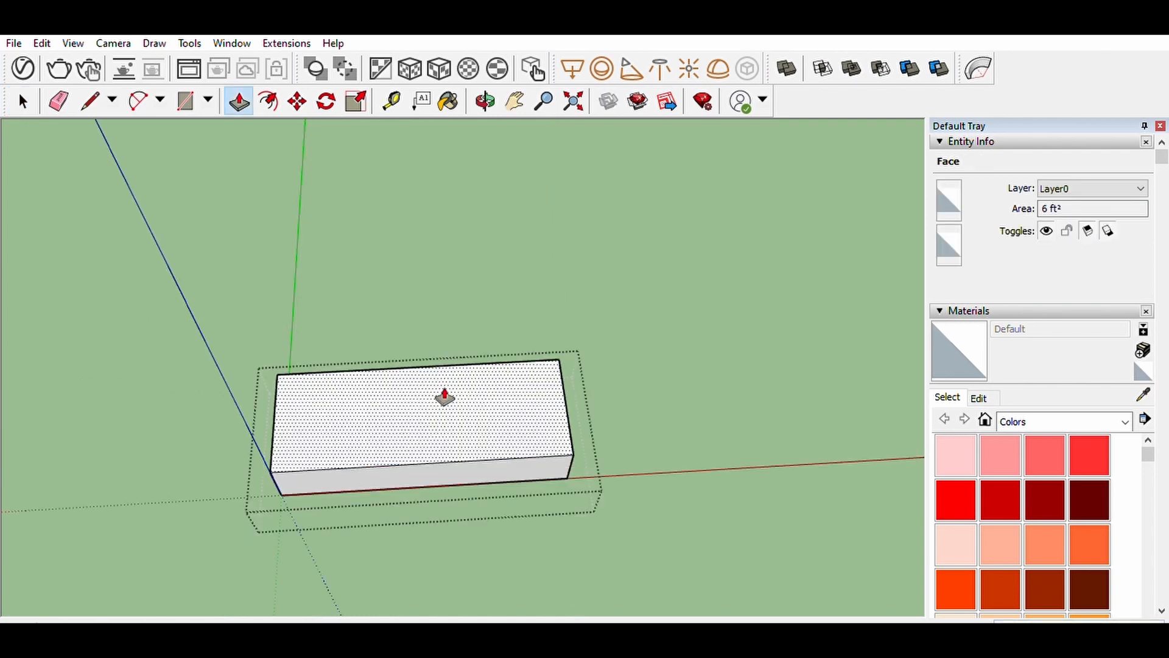
pyautogui.press('Return')
pyautogui.press('space')
pyautogui.click(684, 443)
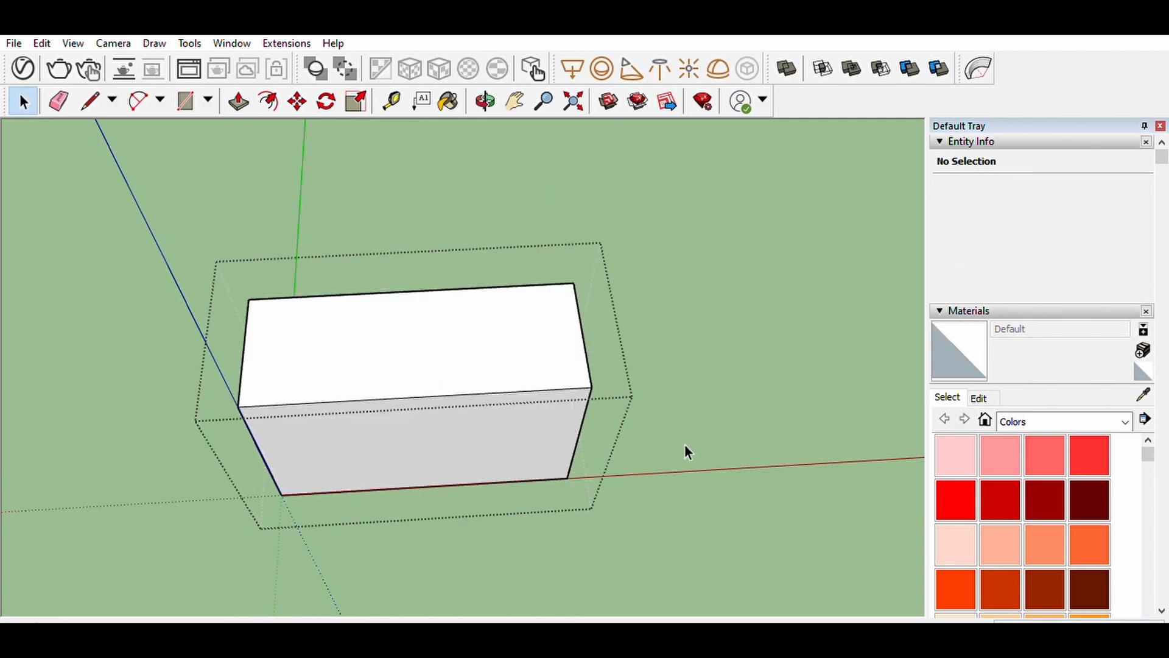
pyautogui.click(685, 444)
# Place three evenly spaced vertical guides across the box's front face, dividing it into four equal sections.
pyautogui.moveTo(583, 446); pyautogui.dragTo(584, 447, button='middle')
pyautogui.moveTo(430, 443); pyautogui.dragTo(457, 272)
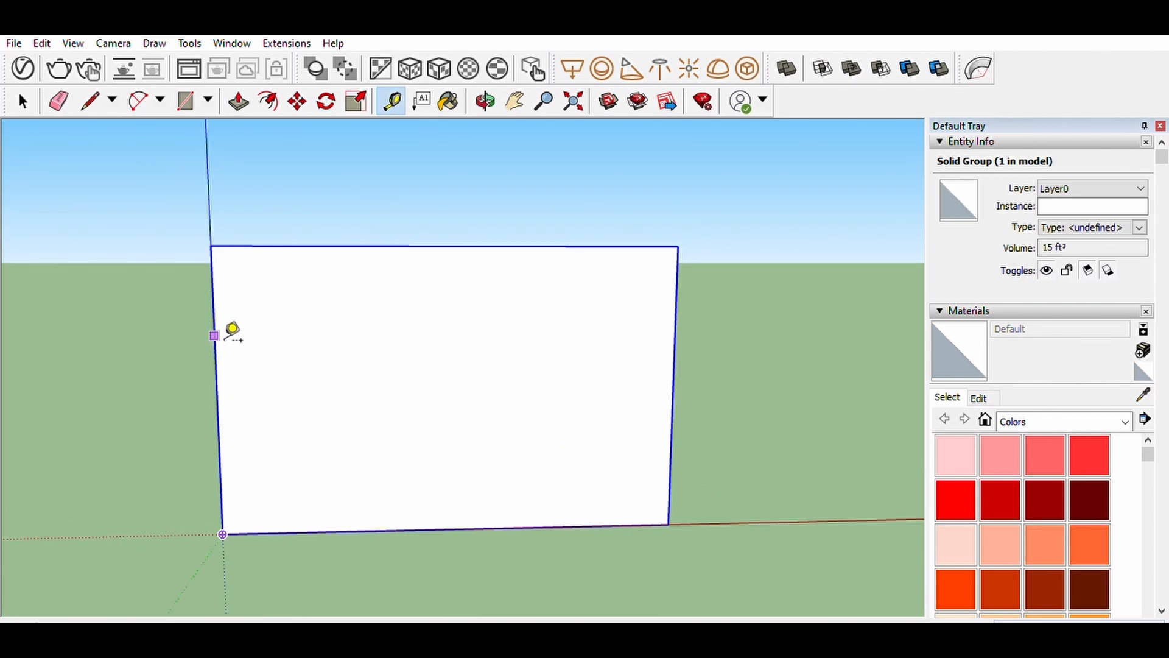
pyautogui.click(214, 335)
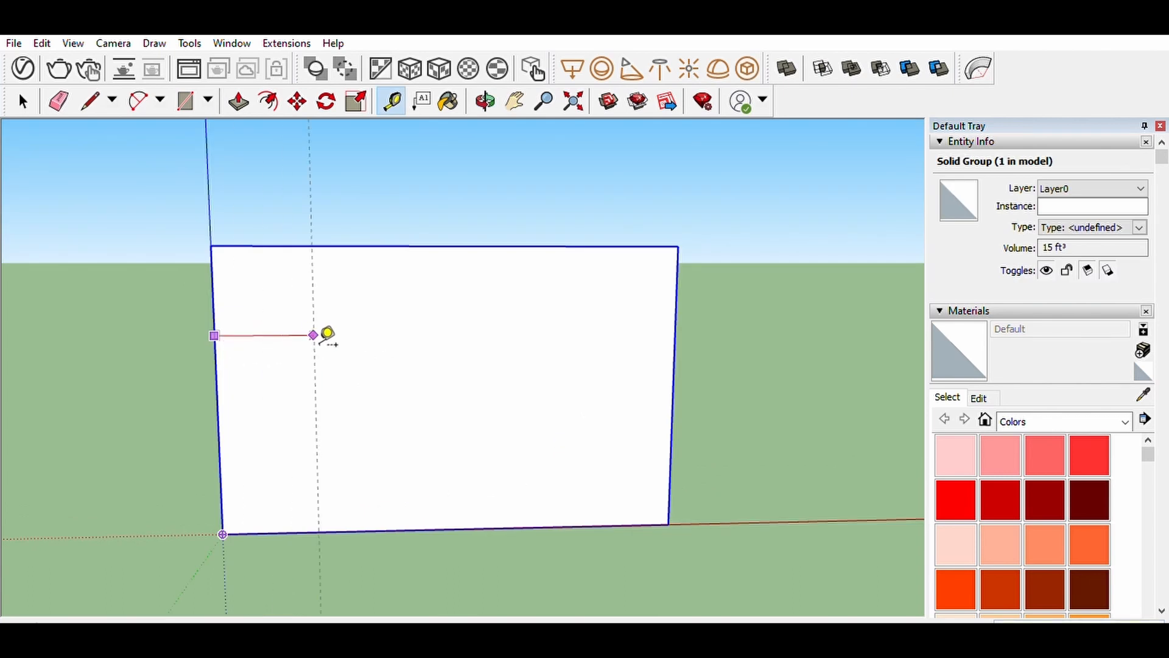
pyautogui.press('Return')
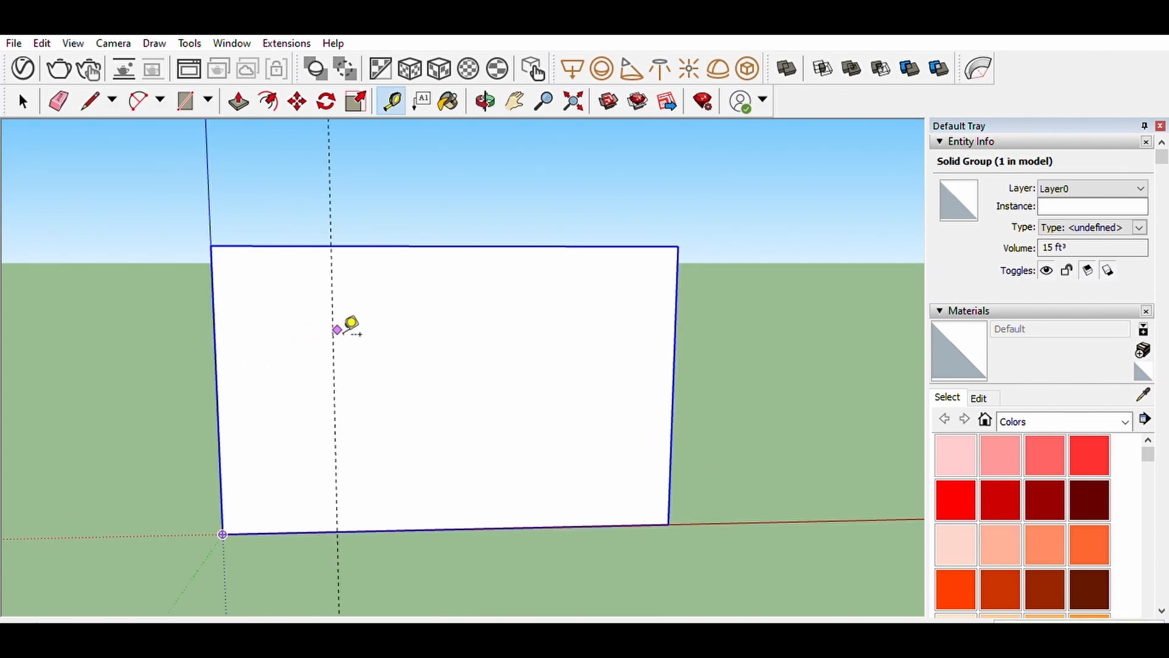
pyautogui.click(333, 342)
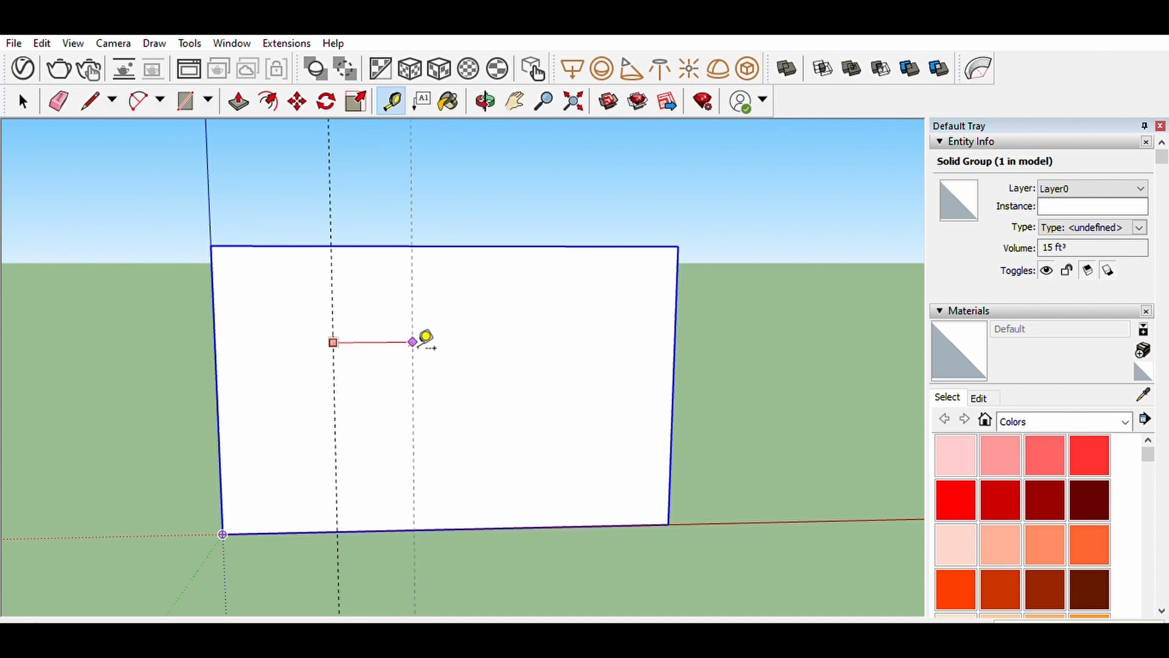
pyautogui.click(449, 347)
pyautogui.click(448, 349)
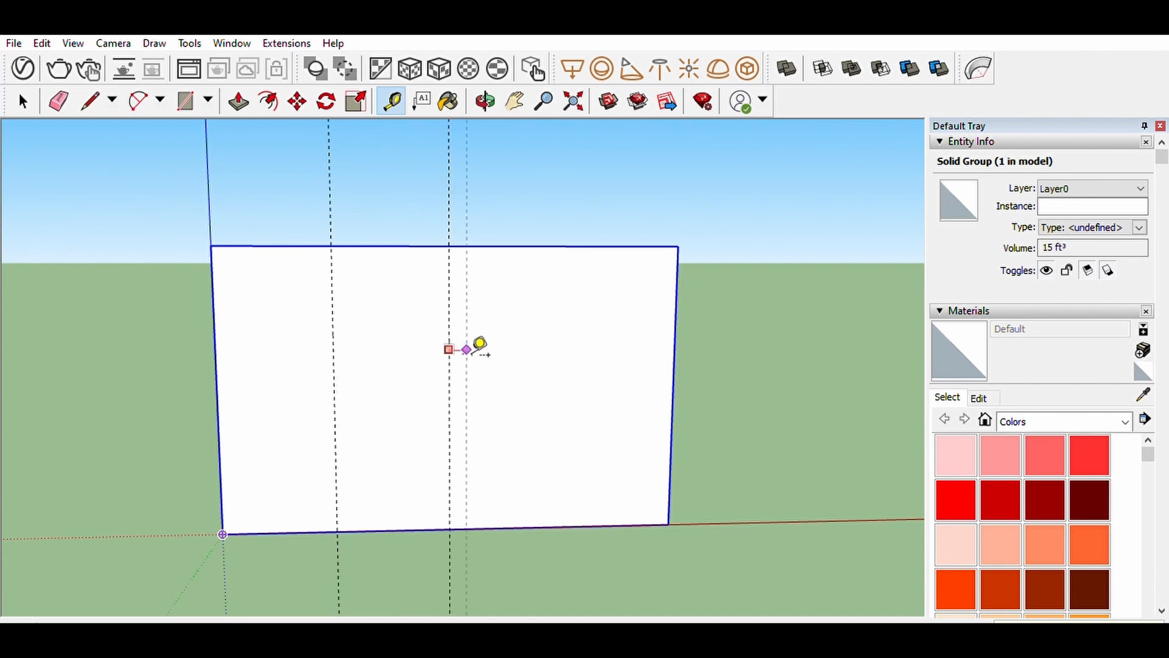
pyautogui.press('space')
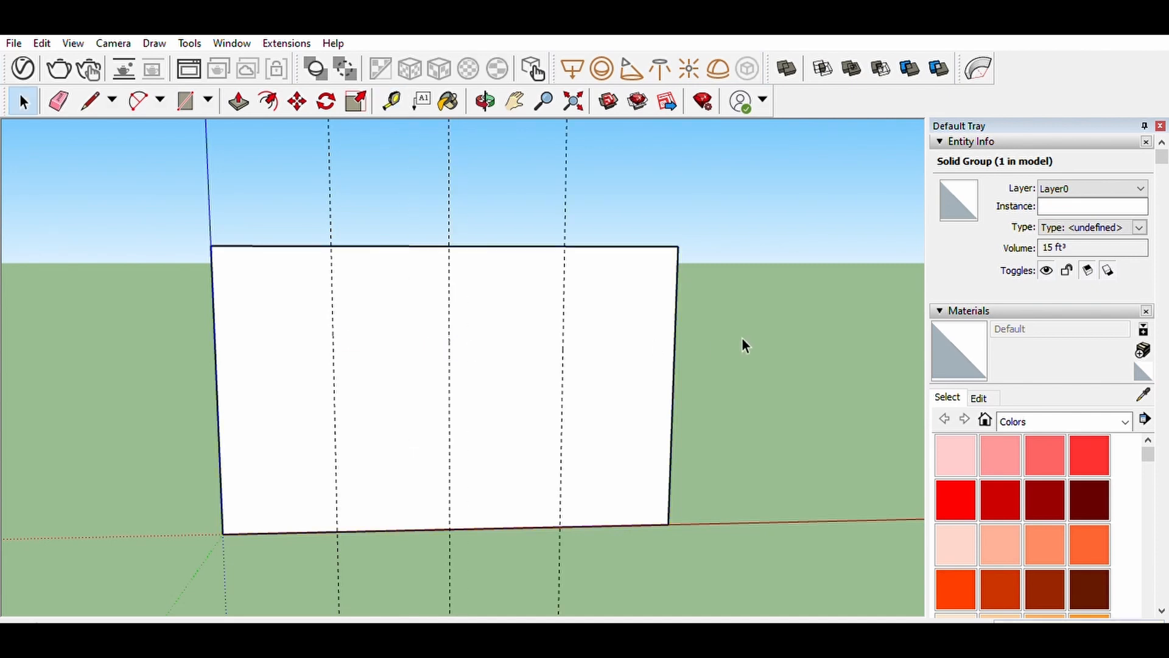
pyautogui.click(742, 339)
# Draw a thin full-height rectangular strip of about 7.5 in² along the first vertical guide on the front face.
pyautogui.press('o')
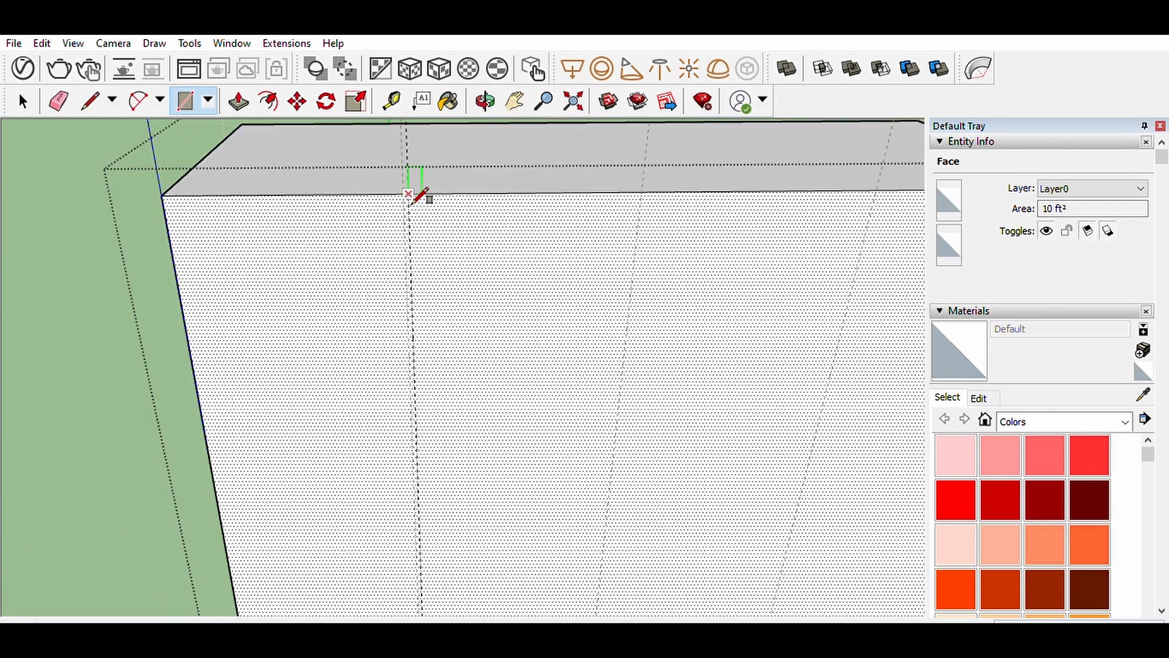
pyautogui.scroll(-3, 415, 200)
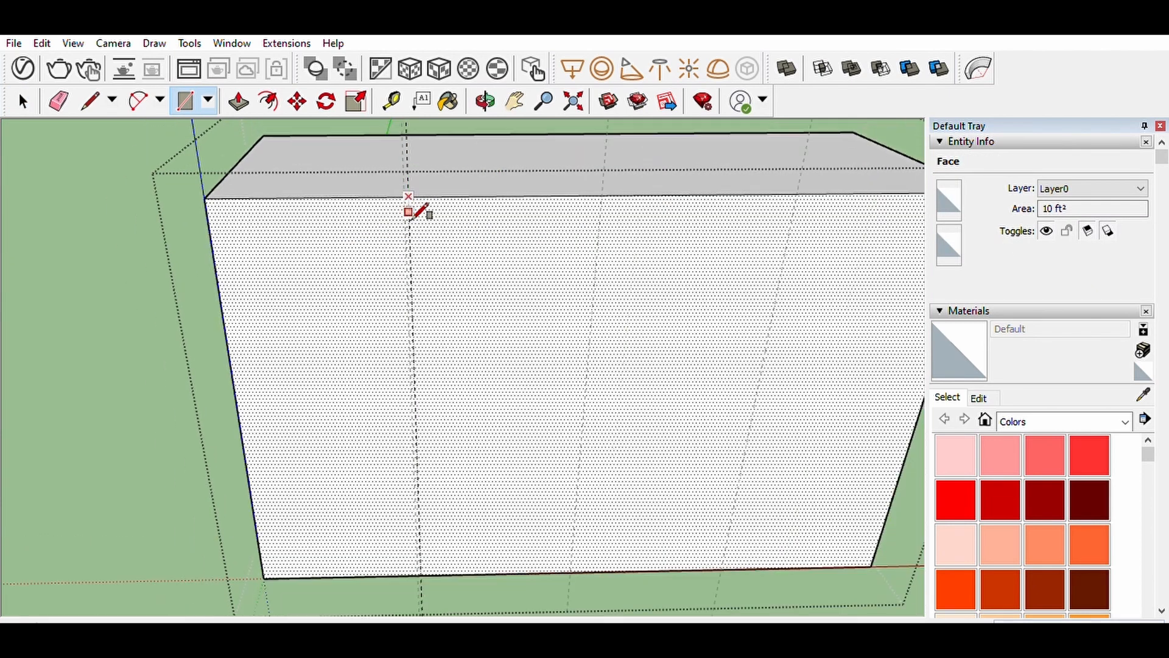
pyautogui.scroll(5, 427, 542)
pyautogui.scroll(2, 433, 555)
pyautogui.click(403, 551)
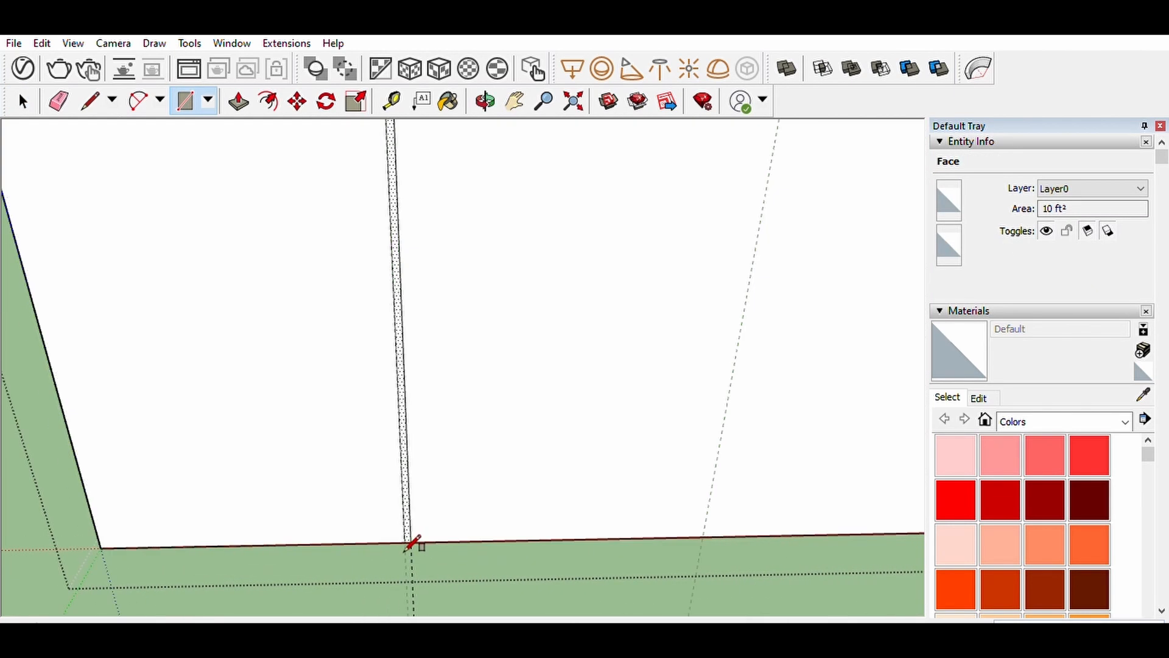
pyautogui.click(403, 548)
pyautogui.scroll(-2, 387, 575)
pyautogui.scroll(-2, 395, 426)
pyautogui.press('space')
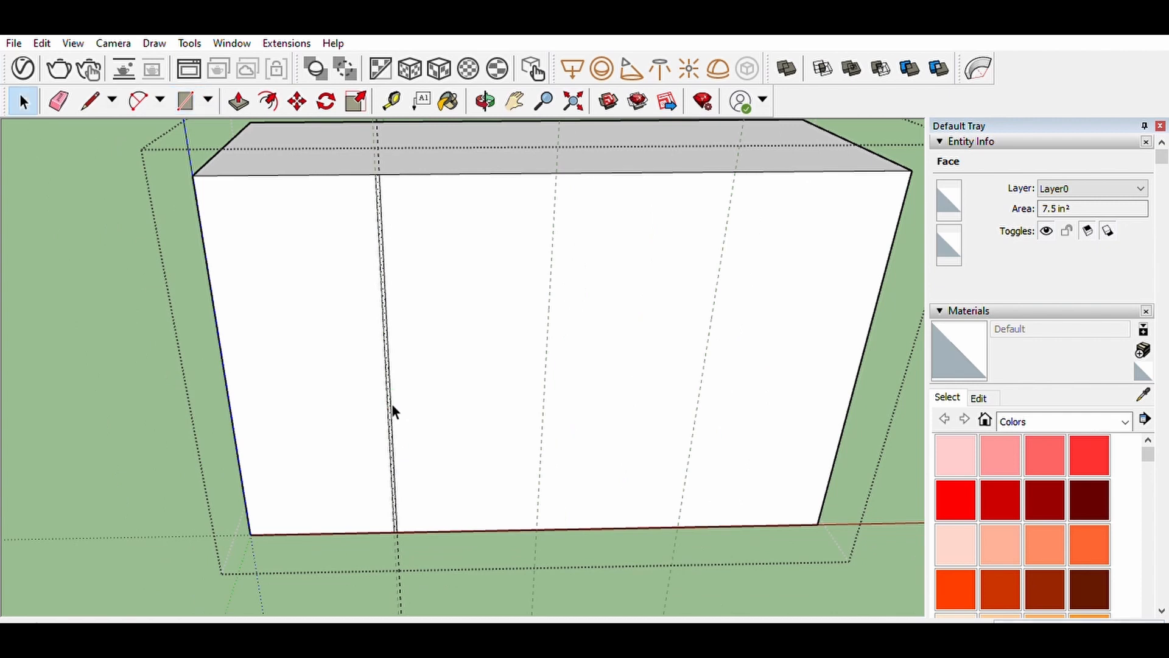
# Copy the thin vertical strip along the front face to the second and third guide positions.
pyautogui.scroll(4, 384, 199)
pyautogui.scroll(2, 382, 161)
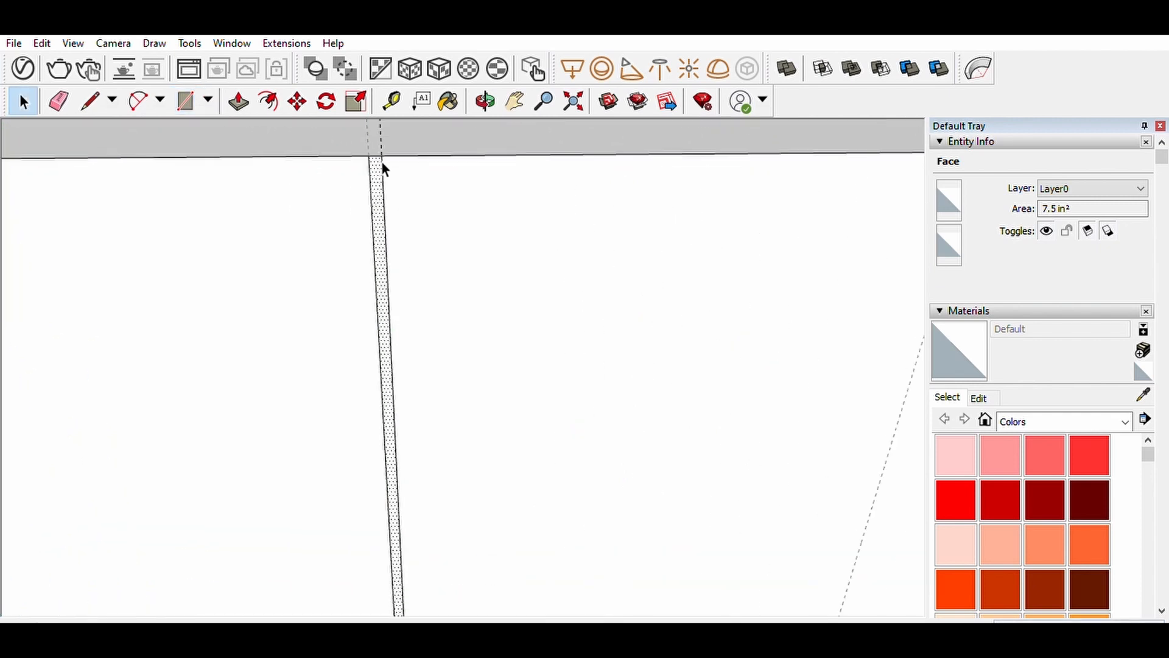
pyautogui.doubleClick(381, 162)
pyautogui.press('m')
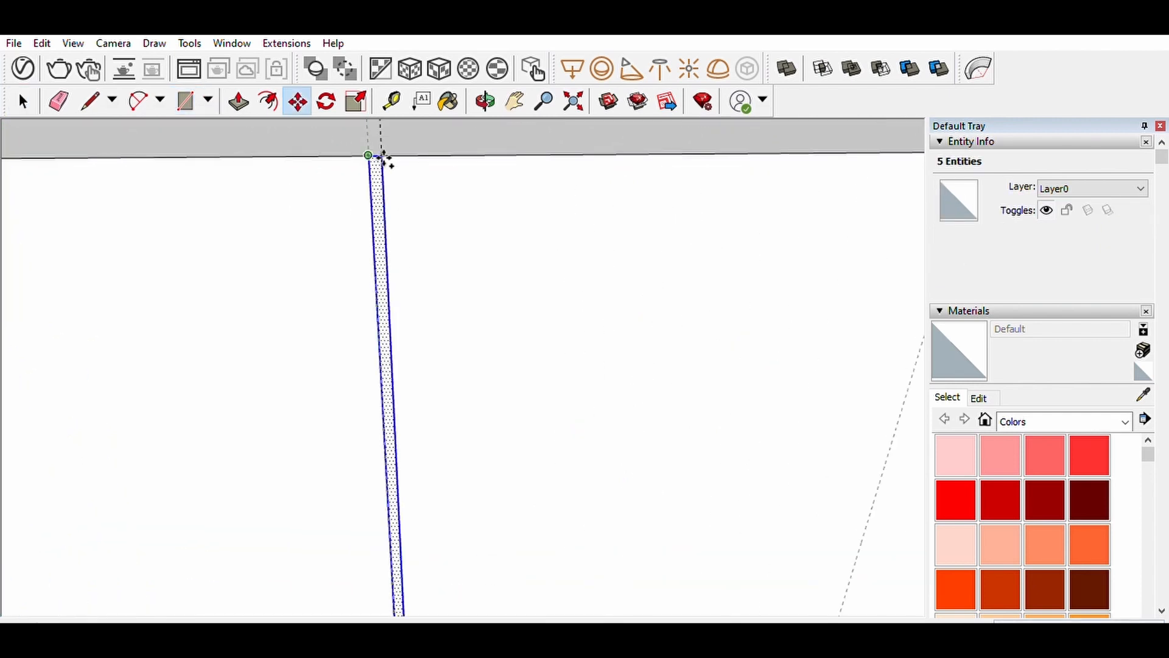
pyautogui.click(369, 157)
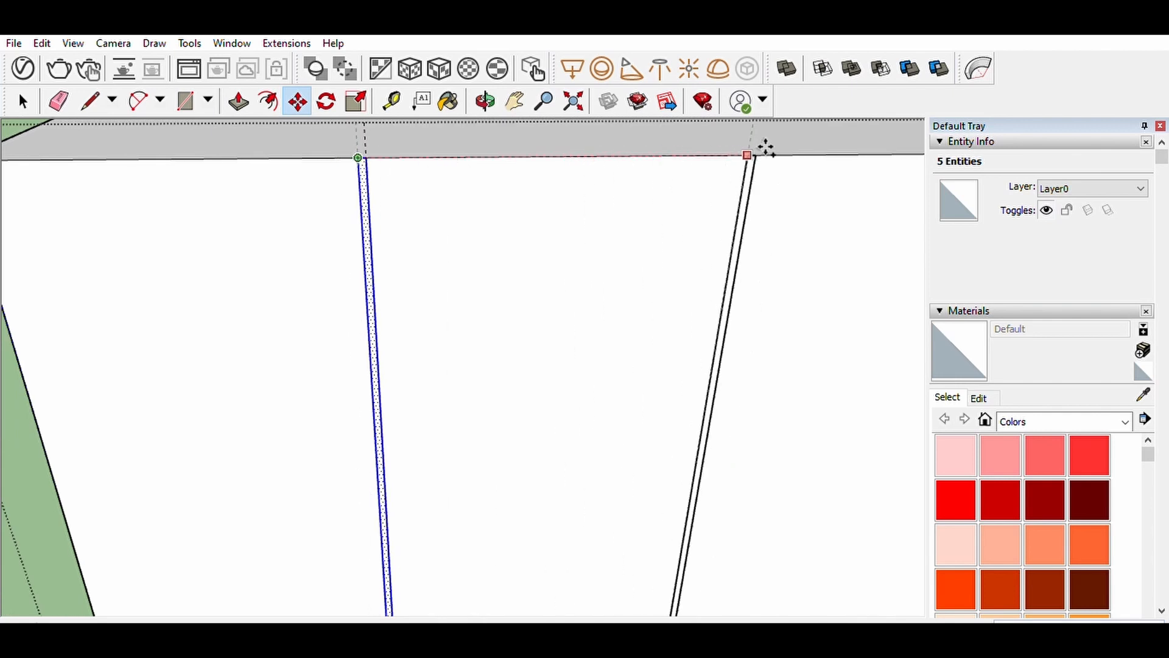
pyautogui.scroll(-5, 629, 175)
pyautogui.scroll(6, 668, 184)
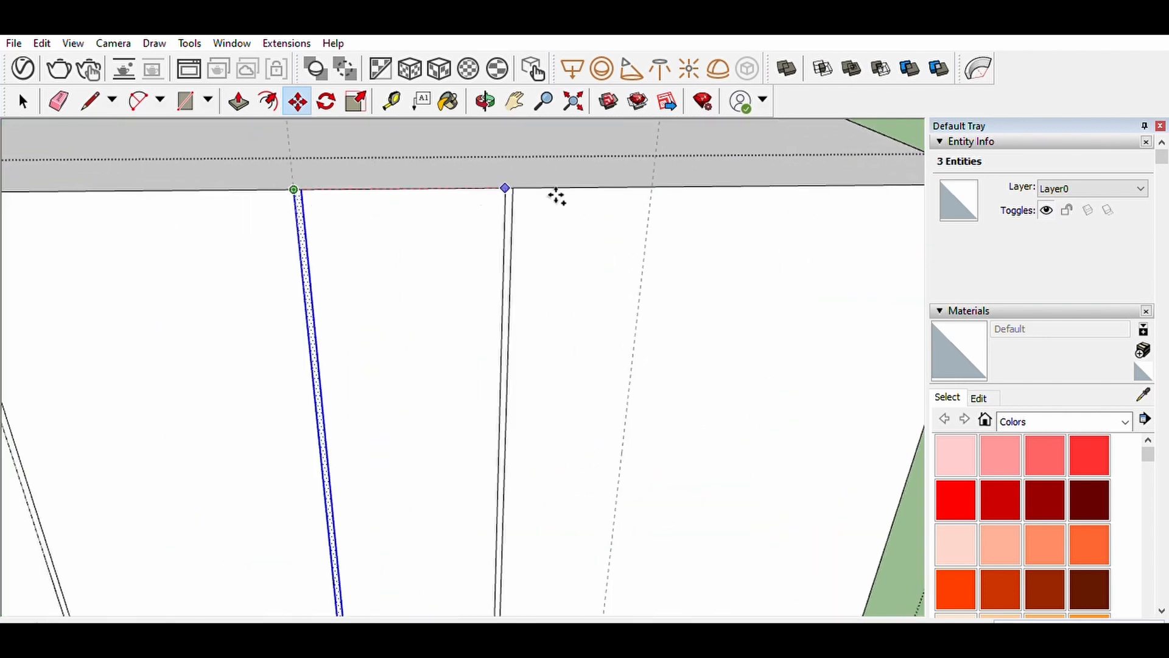
pyautogui.click(668, 193)
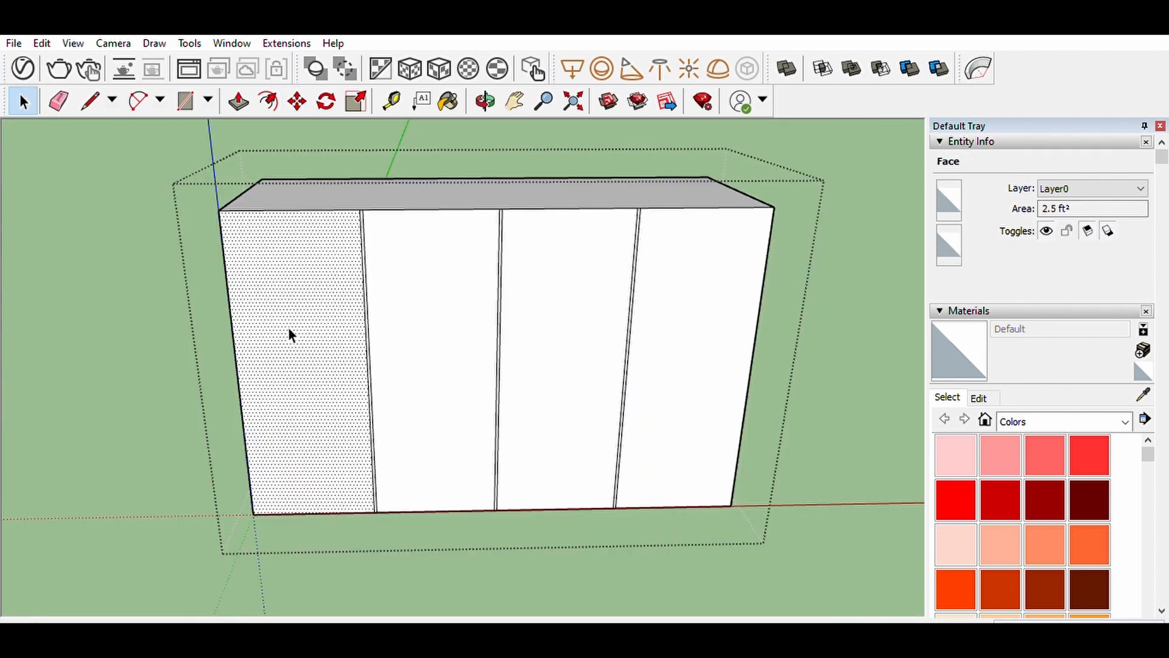
# Offset the outlines of the first three front sections inward to form inner door panels.
pyautogui.scroll(1, 285, 314)
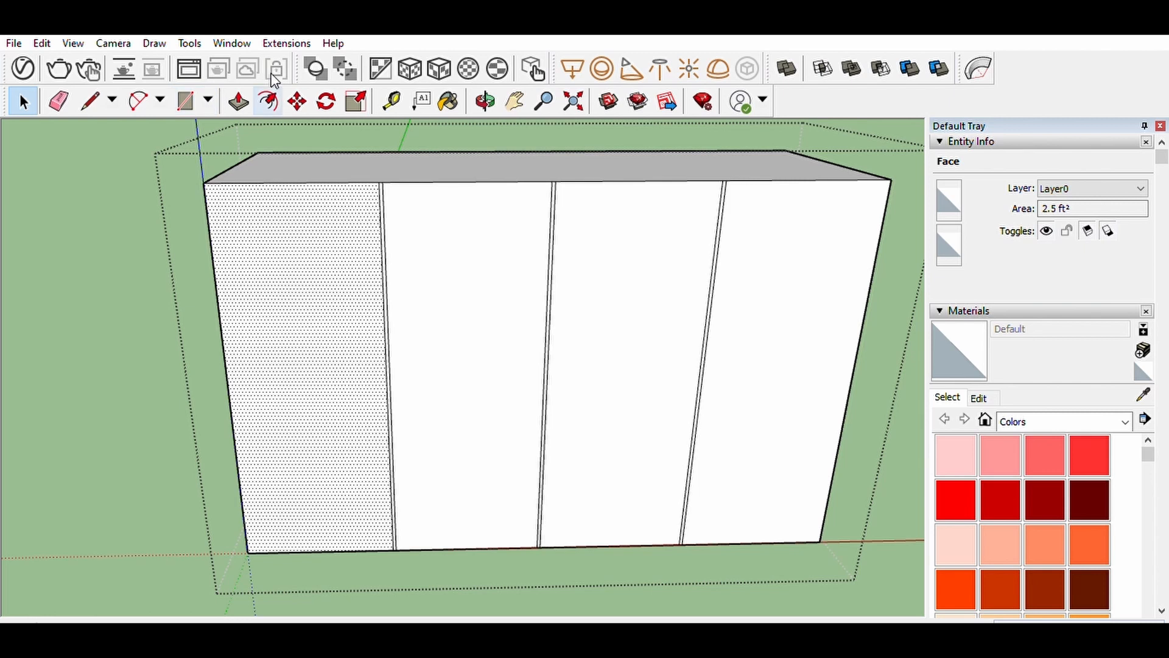
pyautogui.click(268, 101)
pyautogui.click(287, 242)
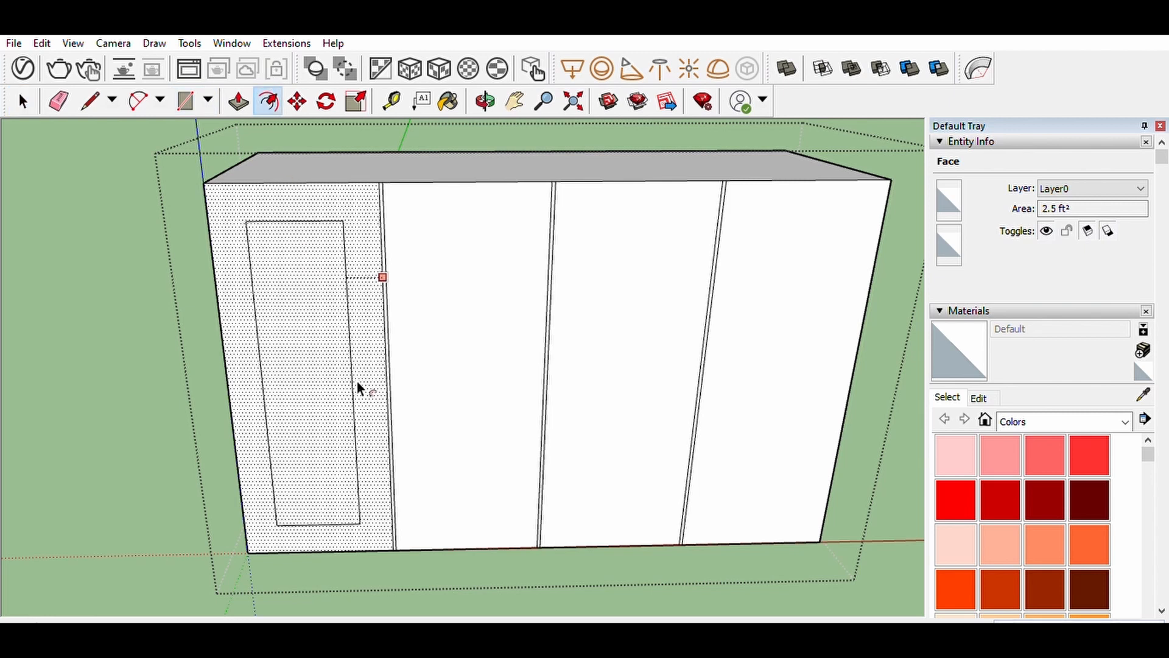
pyautogui.click(376, 383)
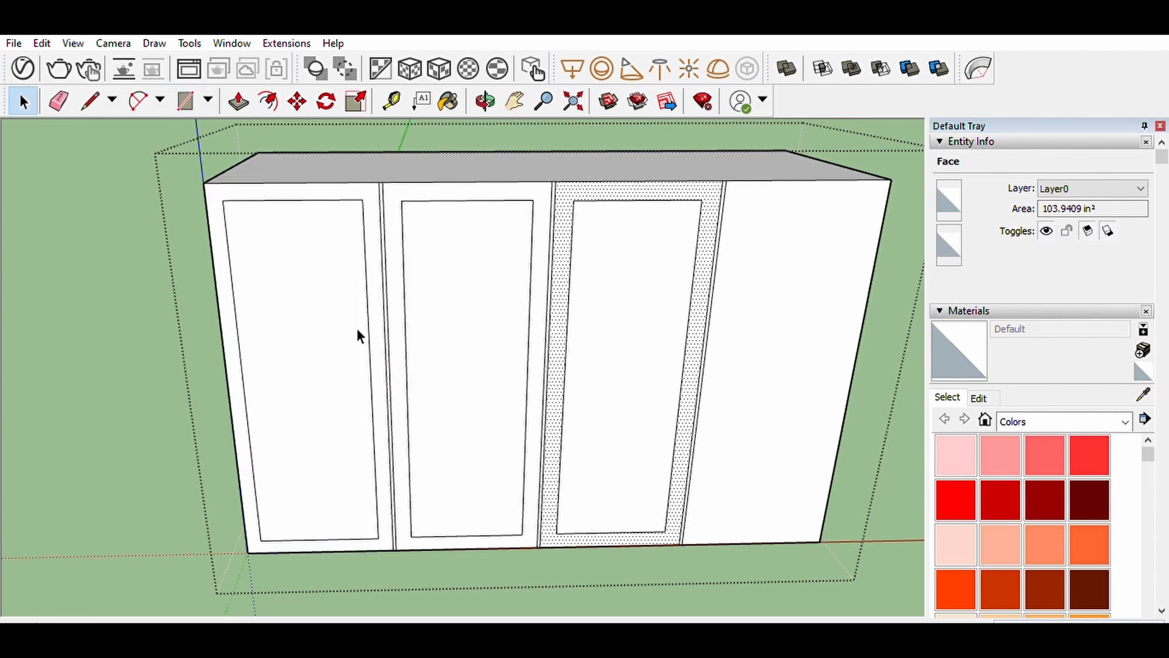
# Draw a semicircular arc between the first inner panel's side edges, with its peak near the panel's top edge.
pyautogui.moveTo(358, 335); pyautogui.dragTo(334, 292, button='middle')
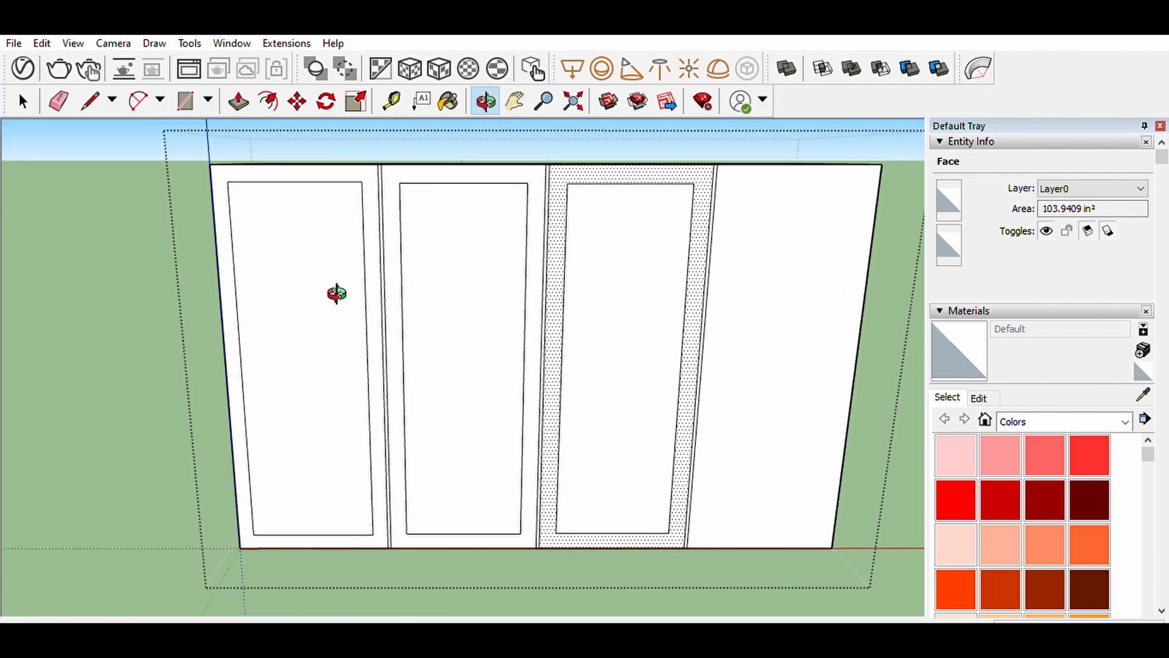
pyautogui.scroll(2, 248, 196)
pyautogui.keyDown('shift'); pyautogui.moveTo(297, 201); pyautogui.dragTo(345, 221, button='middle'); pyautogui.keyUp('shift')
pyautogui.press('a')
pyautogui.click(276, 284)
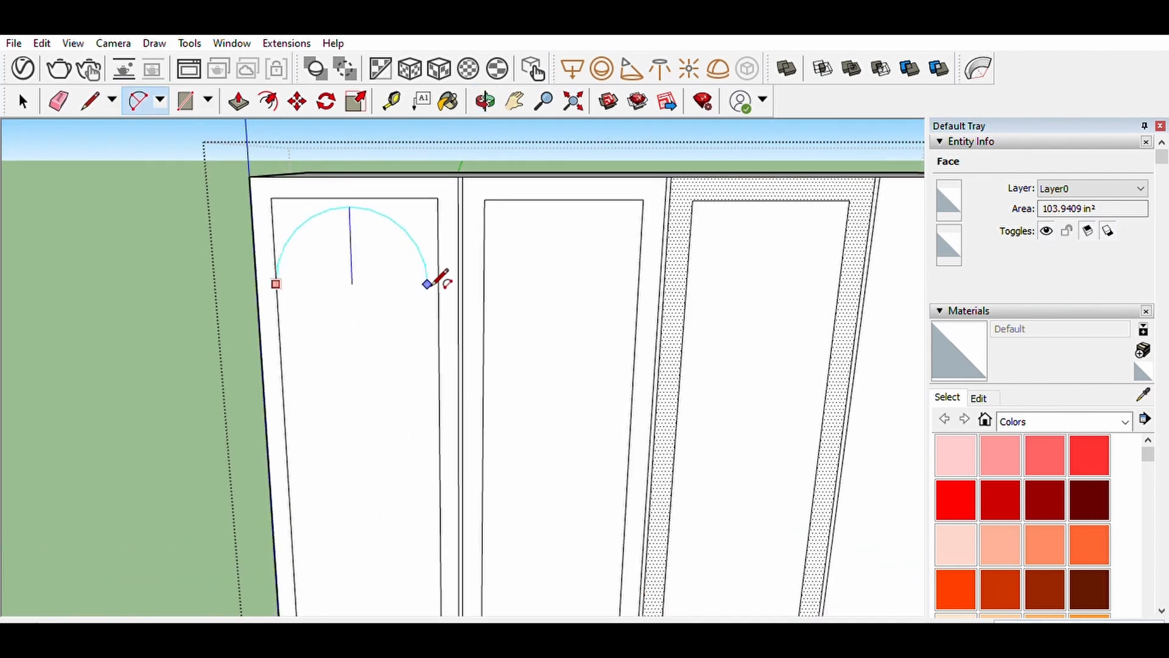
pyautogui.click(438, 284)
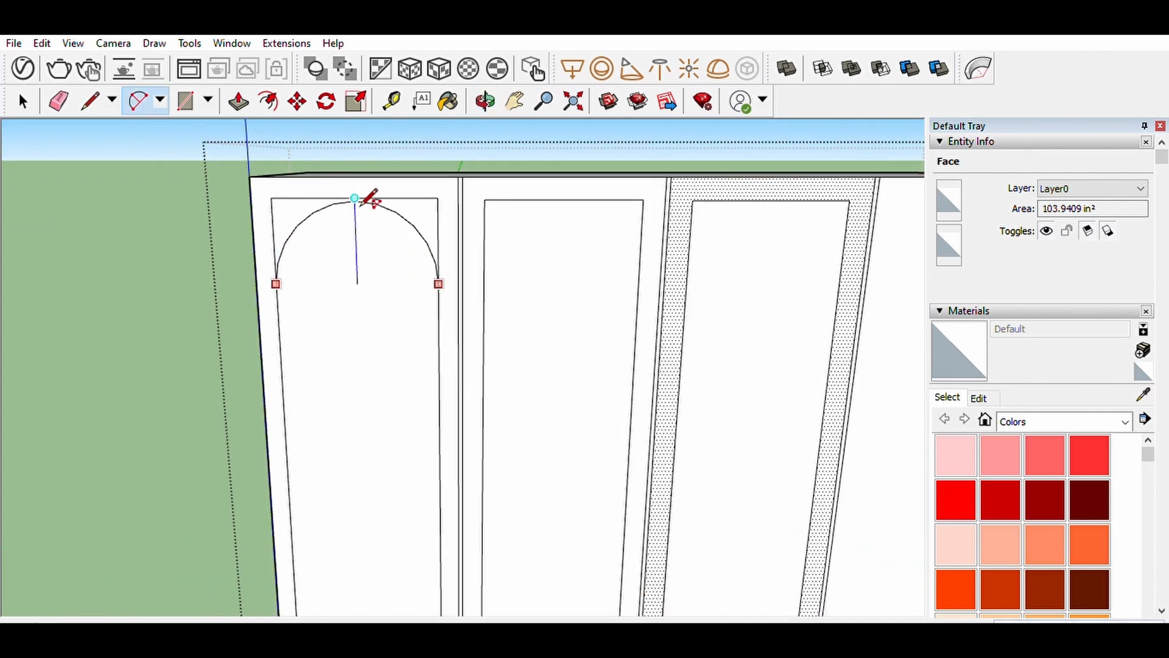
pyautogui.click(355, 199)
pyautogui.scroll(2, 339, 222)
pyautogui.press('space')
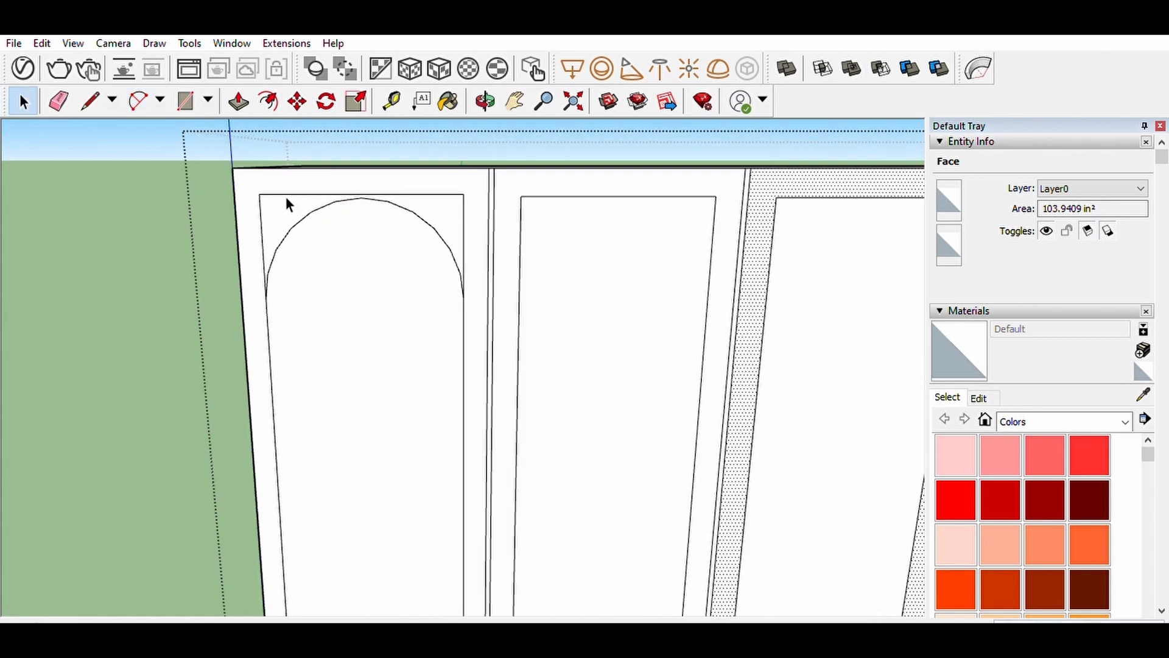
# Delete the first inner panel's straight top edge and the side edge segments above the arc, leaving an arched outline.
pyautogui.click(285, 195)
pyautogui.click(296, 193)
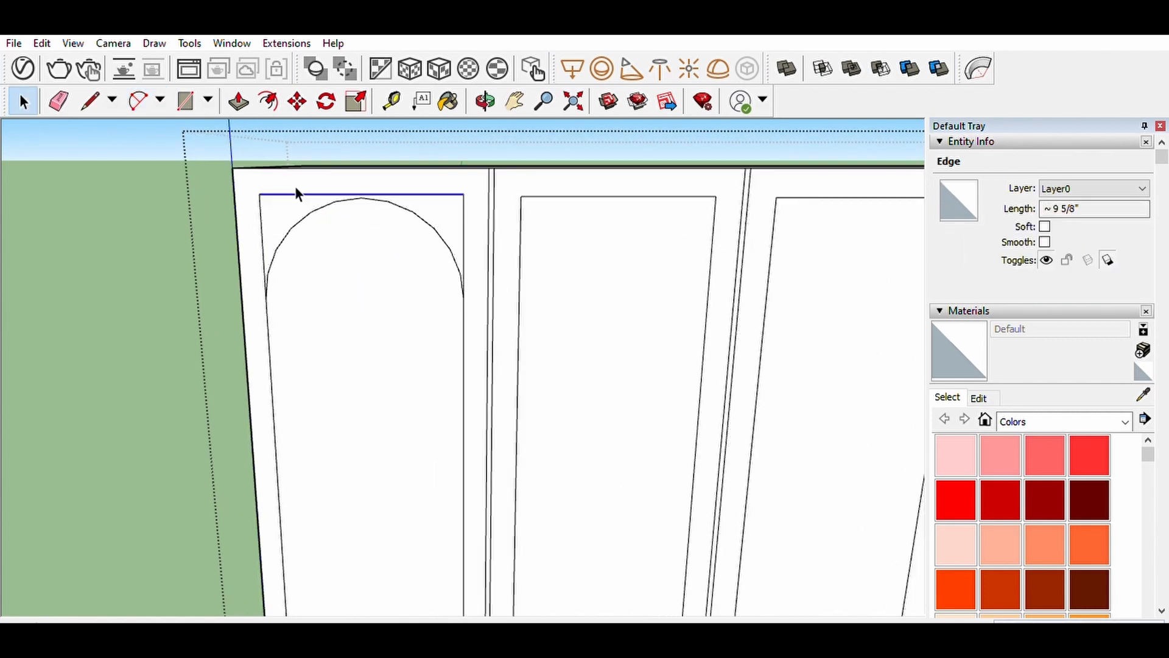
pyautogui.press('Delete')
pyautogui.click(268, 201)
pyautogui.click(259, 205)
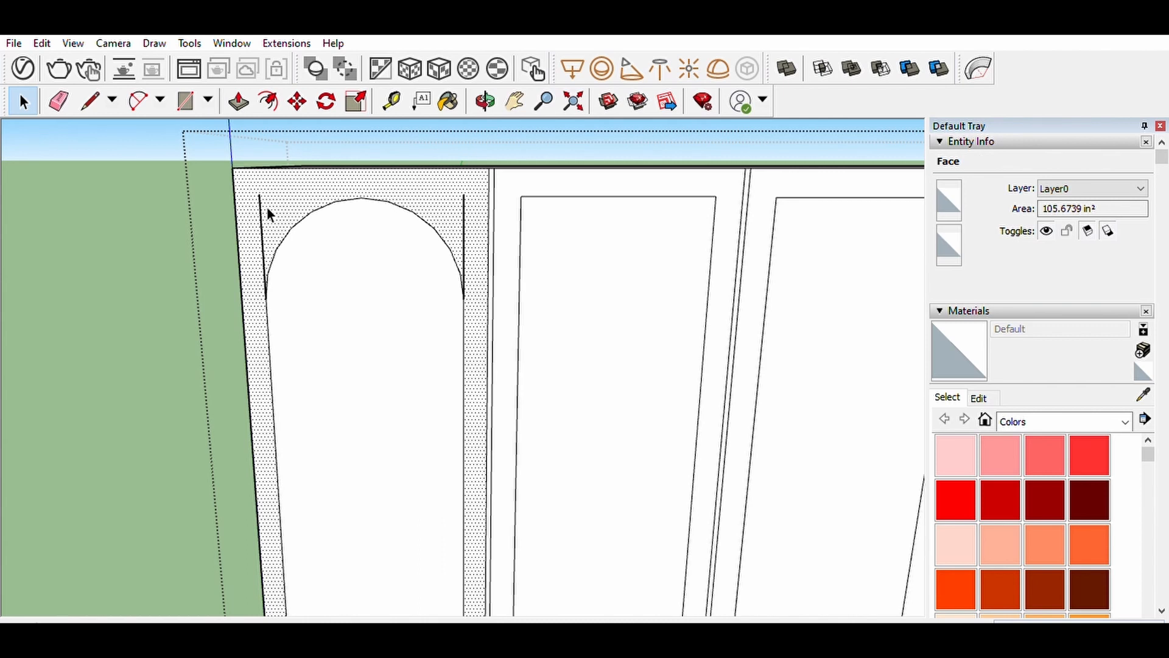
pyautogui.press('Delete')
pyautogui.click(464, 208)
pyautogui.press('Delete')
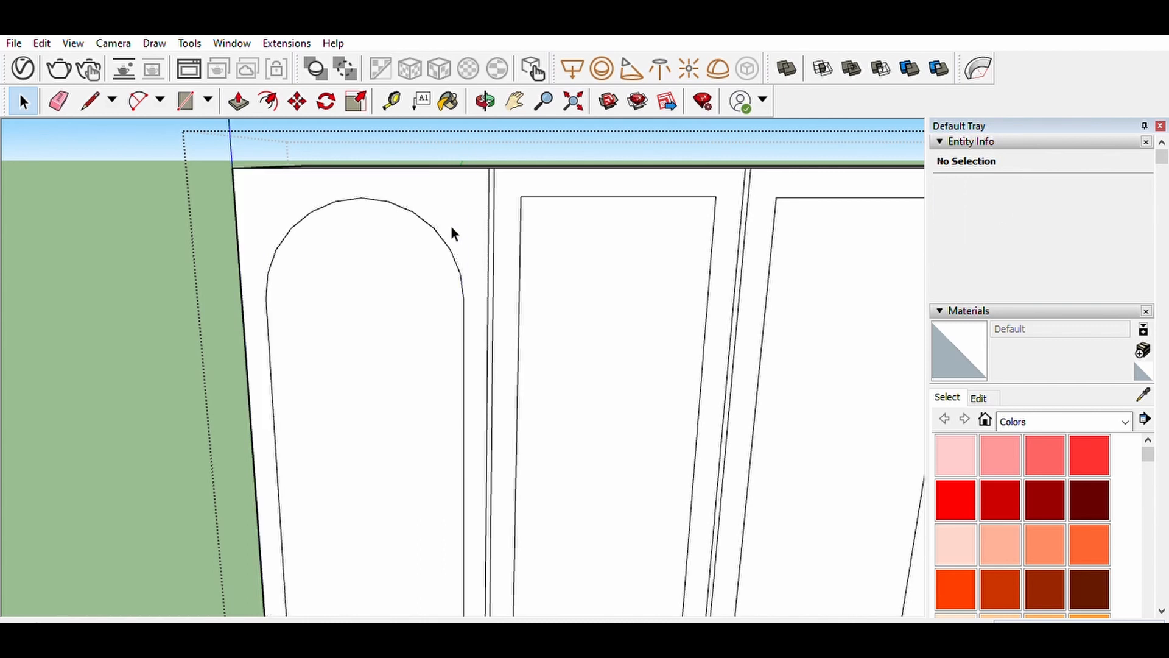
pyautogui.click(443, 223)
# Draw a semicircular arc between the second inner panel's side edges, level with the first arch and peaking at the panel's top edge.
pyautogui.click(412, 304)
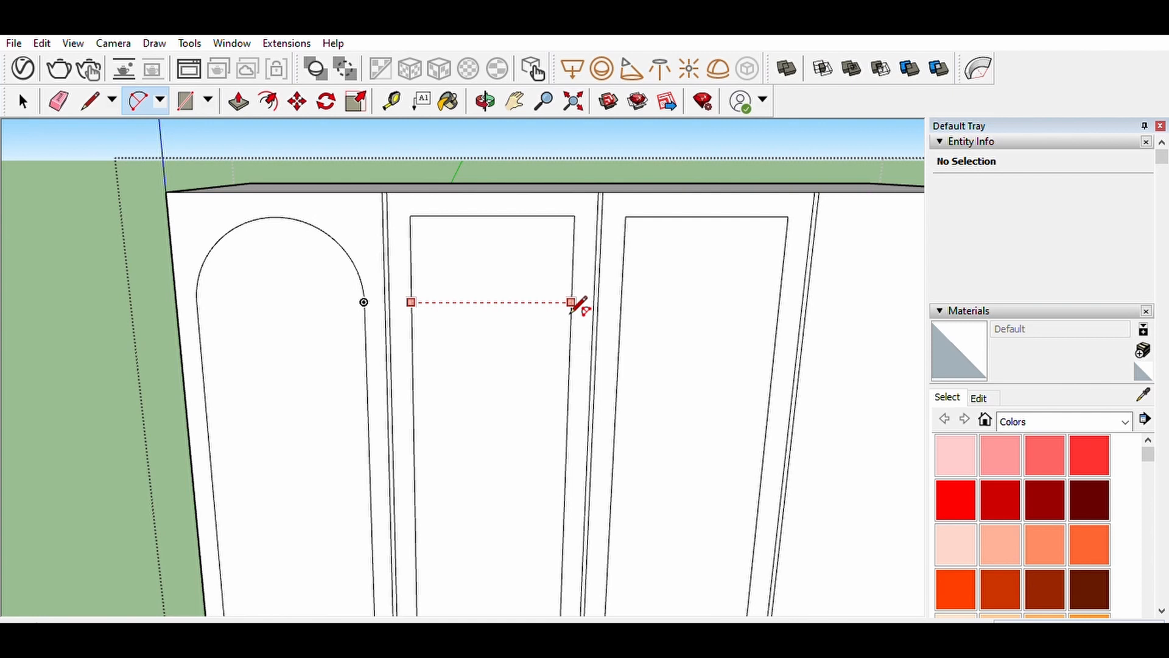
pyautogui.click(571, 302)
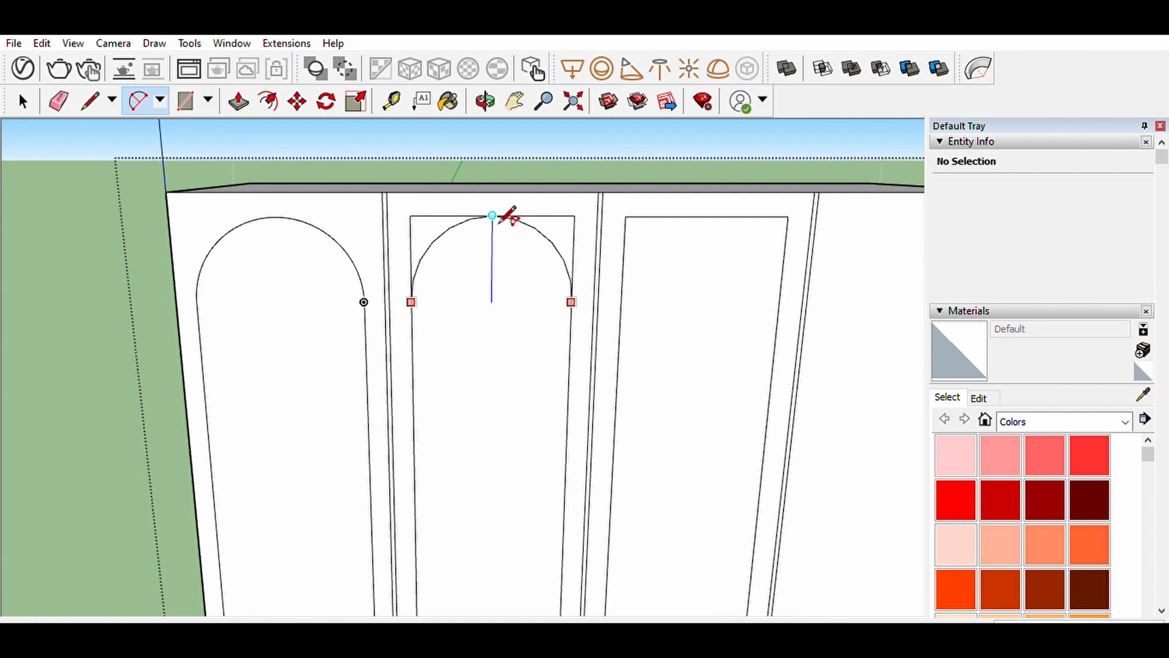
pyautogui.click(492, 216)
# Draw a matching semicircular arc between the third inner panel's side edges, with its peak at the midpoint of the top edge.
pyautogui.click(469, 304)
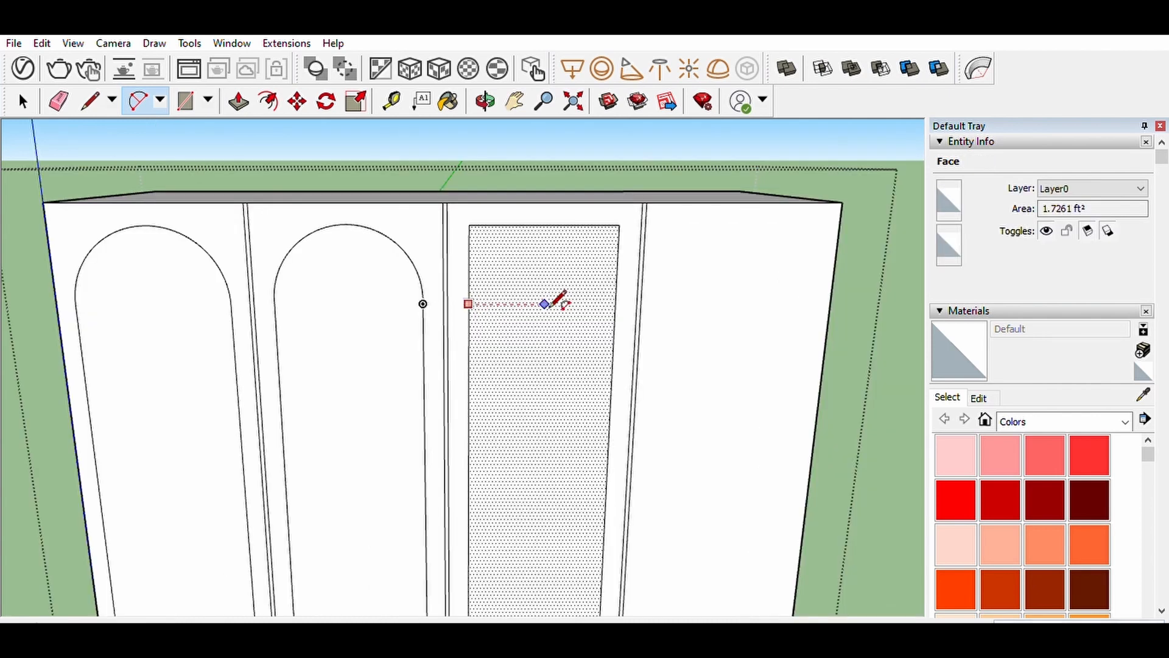
pyautogui.click(616, 304)
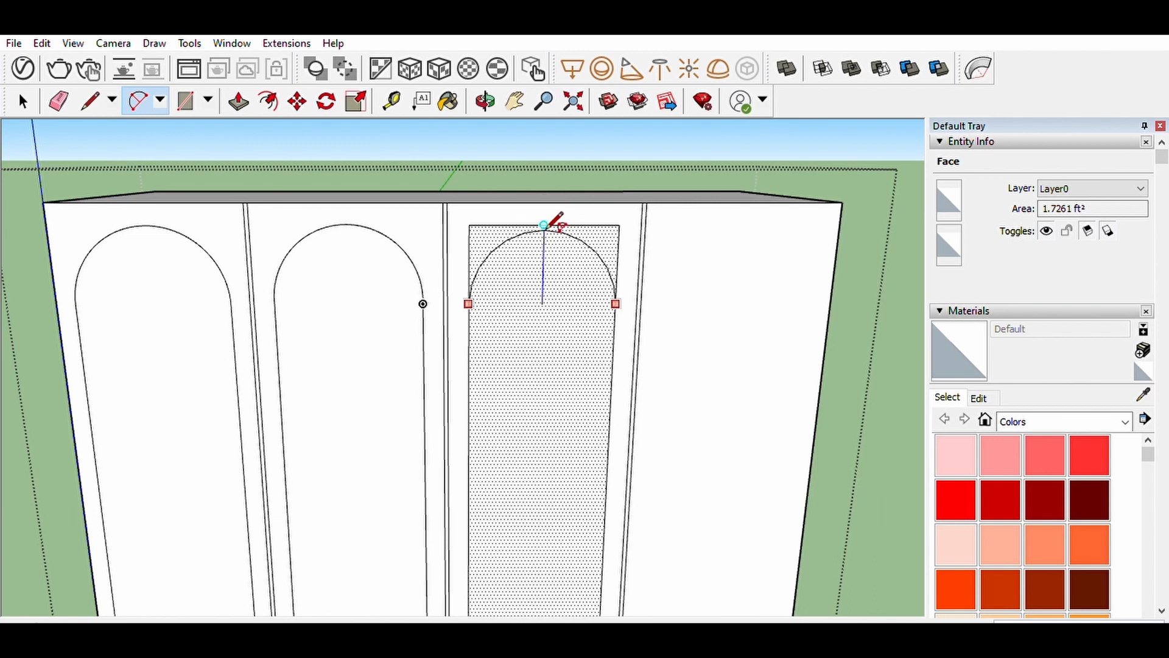
pyautogui.scroll(1, 554, 222)
pyautogui.scroll(2, 554, 222)
pyautogui.click(556, 222)
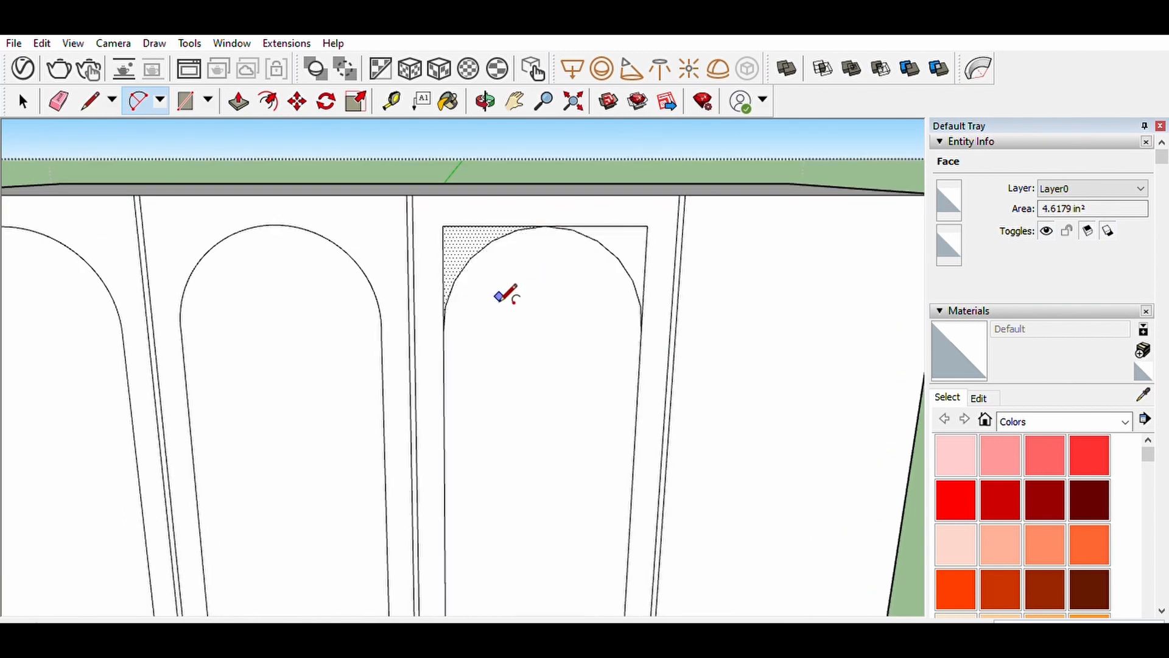
# Delete the third inner panel's straight top edge segments and the side edge segments above the arc.
pyautogui.press('space')
pyautogui.click(473, 218)
pyautogui.press('Delete')
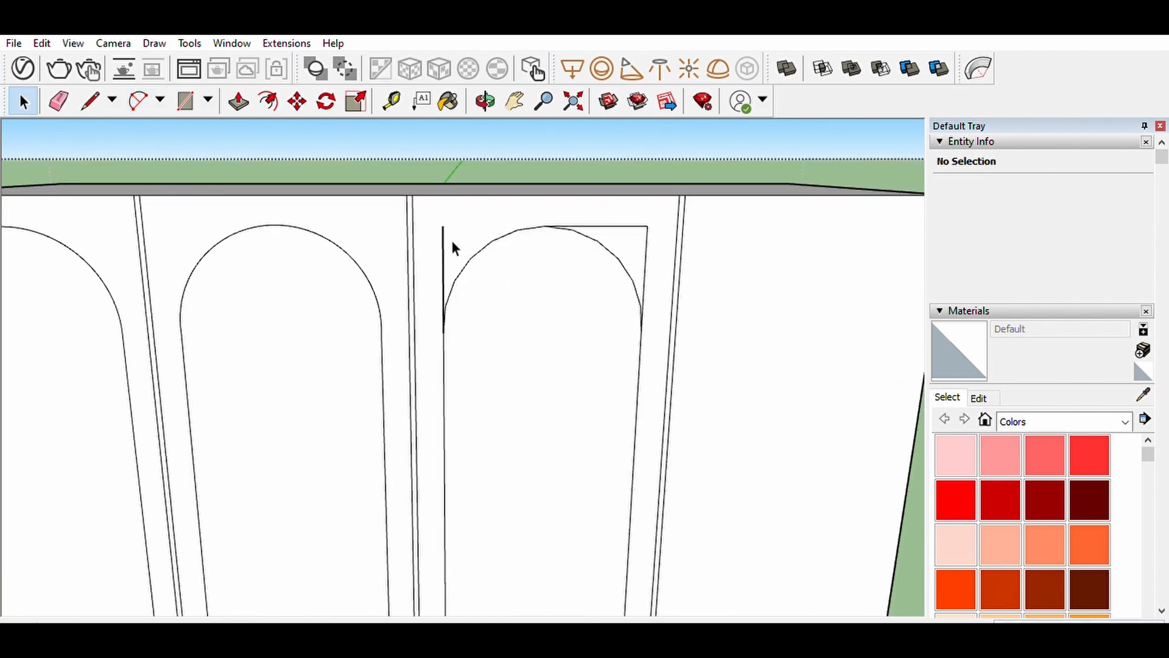
pyautogui.click(444, 244)
pyautogui.press('Delete')
pyautogui.click(634, 226)
pyautogui.press('Delete')
pyautogui.click(649, 256)
pyautogui.press('Delete')
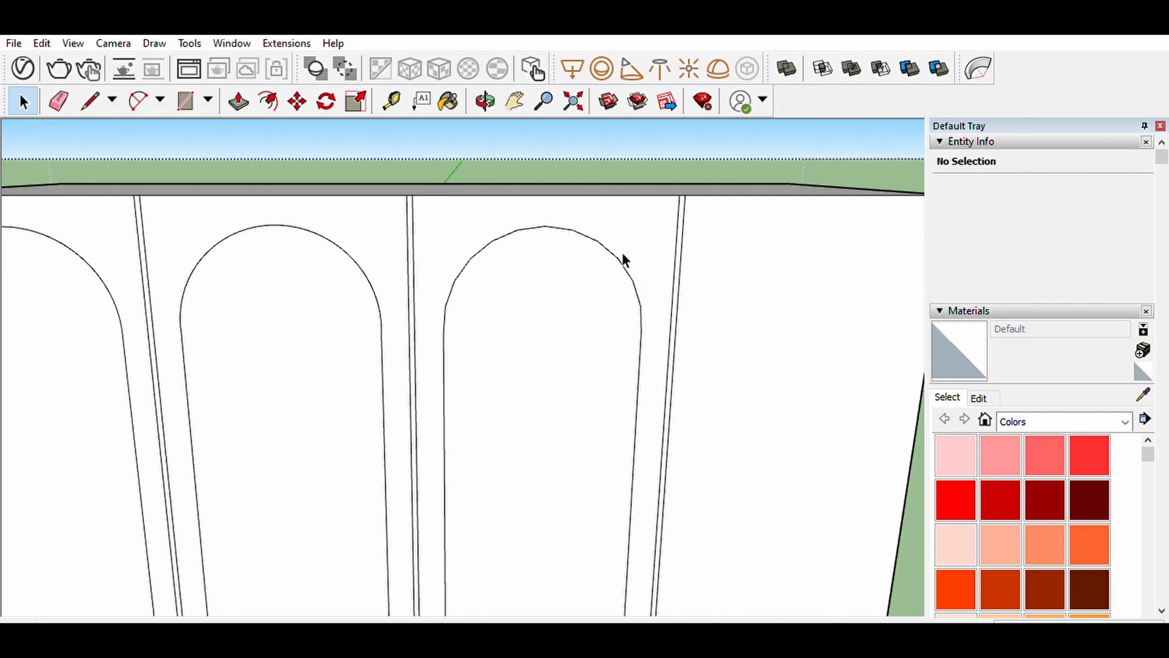
# Set the third panel's arc to 50 segments to smooth it.
pyautogui.click(622, 252)
pyautogui.scroll(-3, 553, 259)
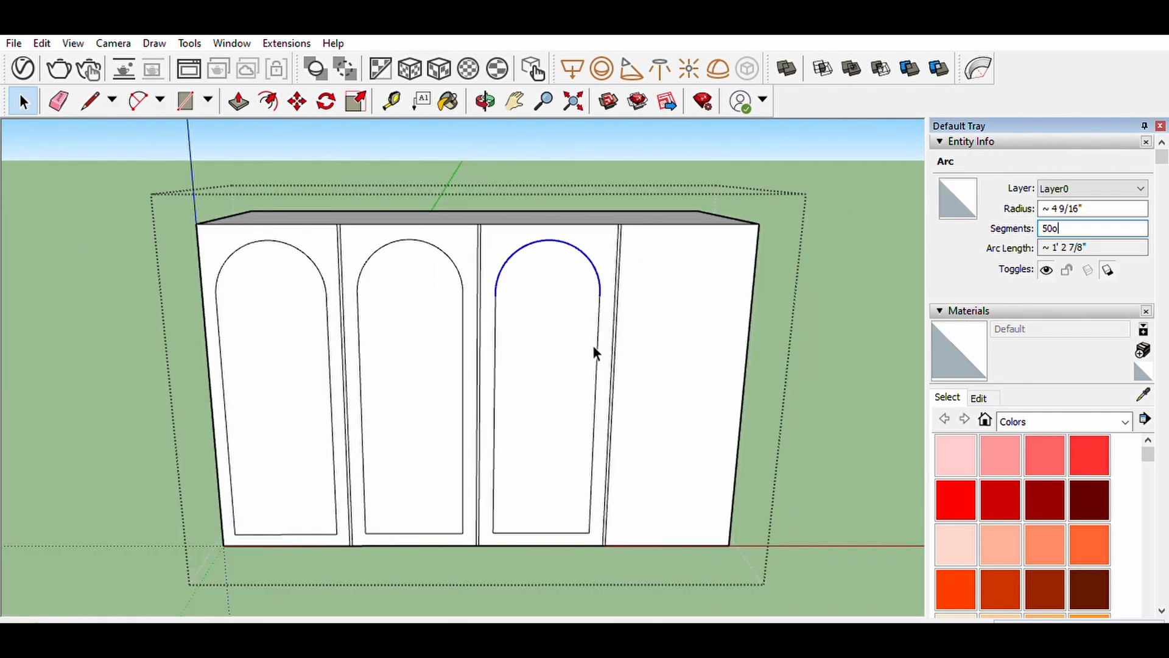
pyautogui.click(579, 382)
pyautogui.click(816, 345)
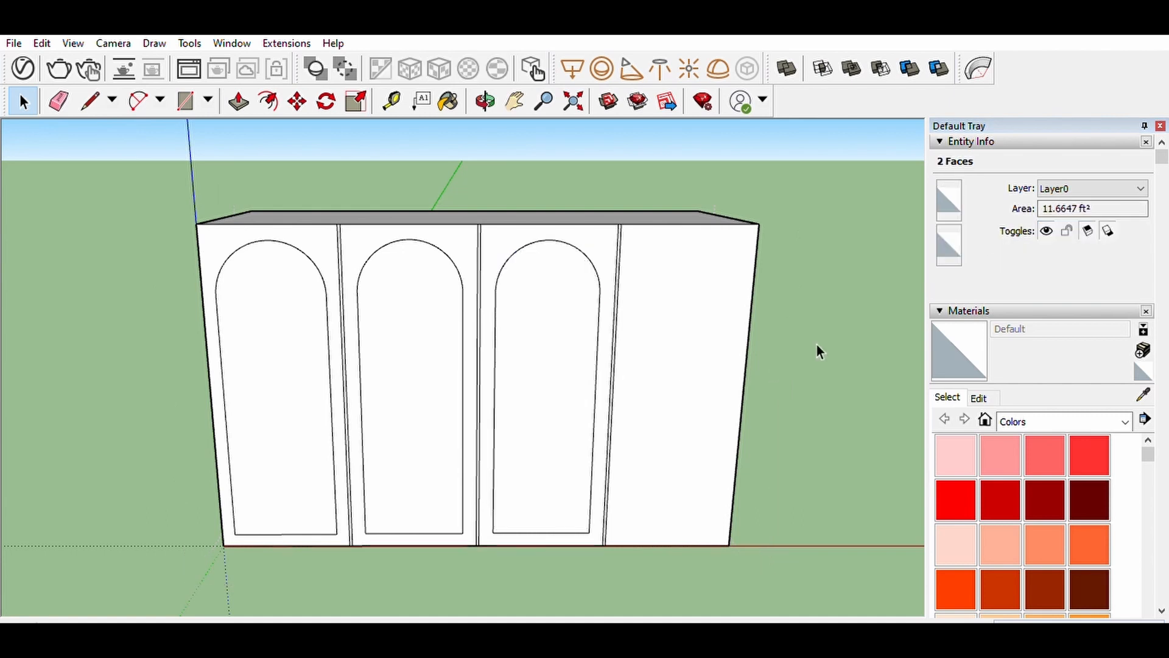
# Draw a line across the cabinet's top face from the third divider strip's front end to the back edge.
pyautogui.moveTo(817, 345); pyautogui.dragTo(535, 266, button='middle')
pyautogui.click(579, 269)
pyautogui.press('l')
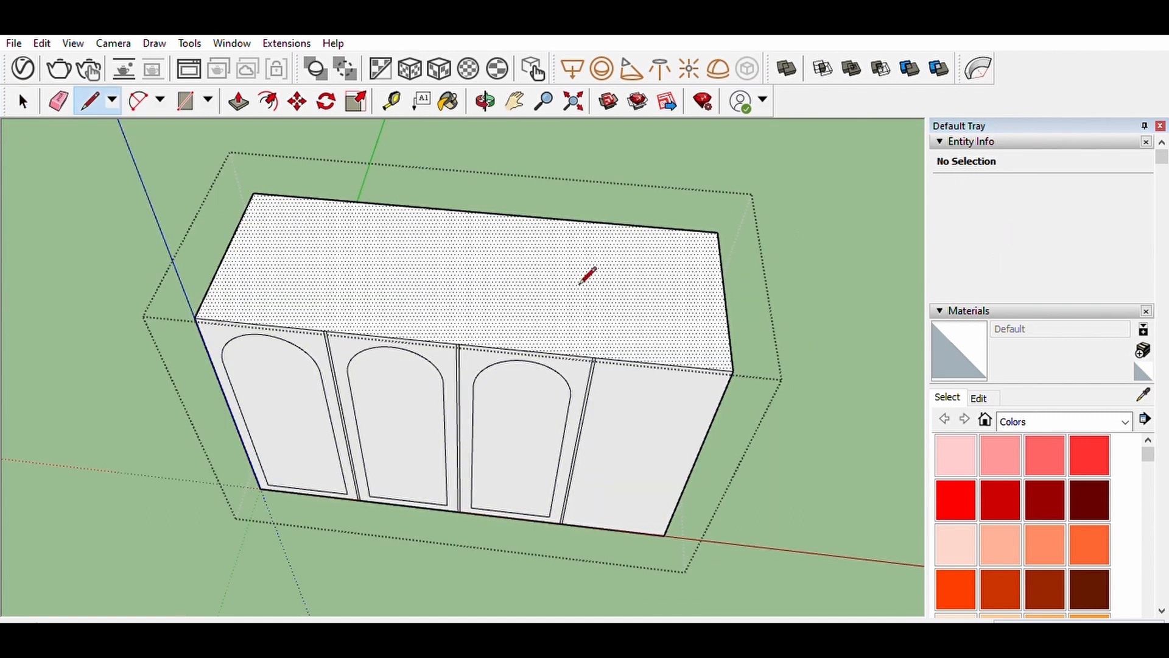
pyautogui.click(596, 356)
pyautogui.click(599, 224)
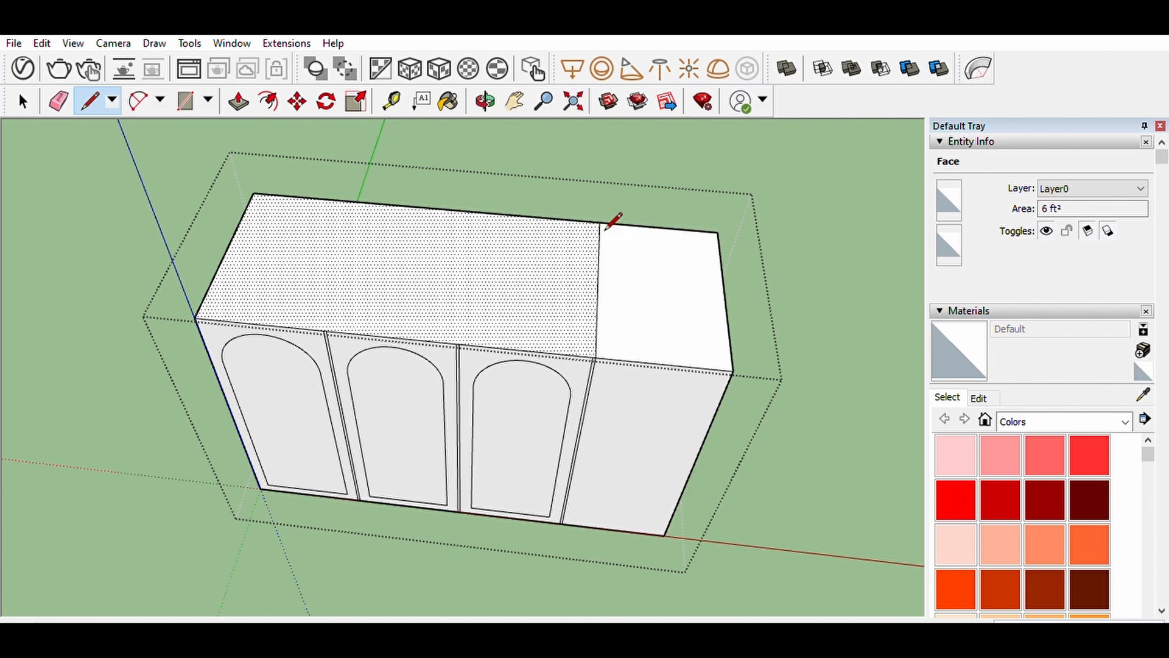
# Push/Pull the top face above the fourth section upward by 6 inches.
pyautogui.press('space')
pyautogui.click(638, 330)
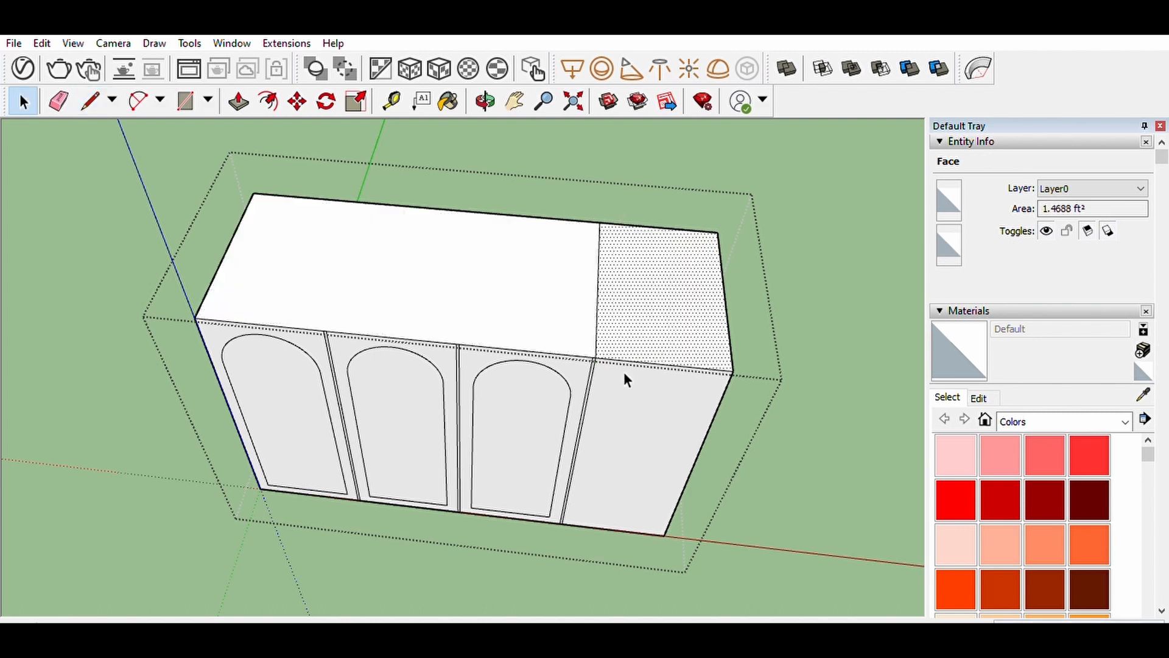
pyautogui.press('p')
pyautogui.moveTo(626, 373); pyautogui.dragTo(666, 320, button='middle')
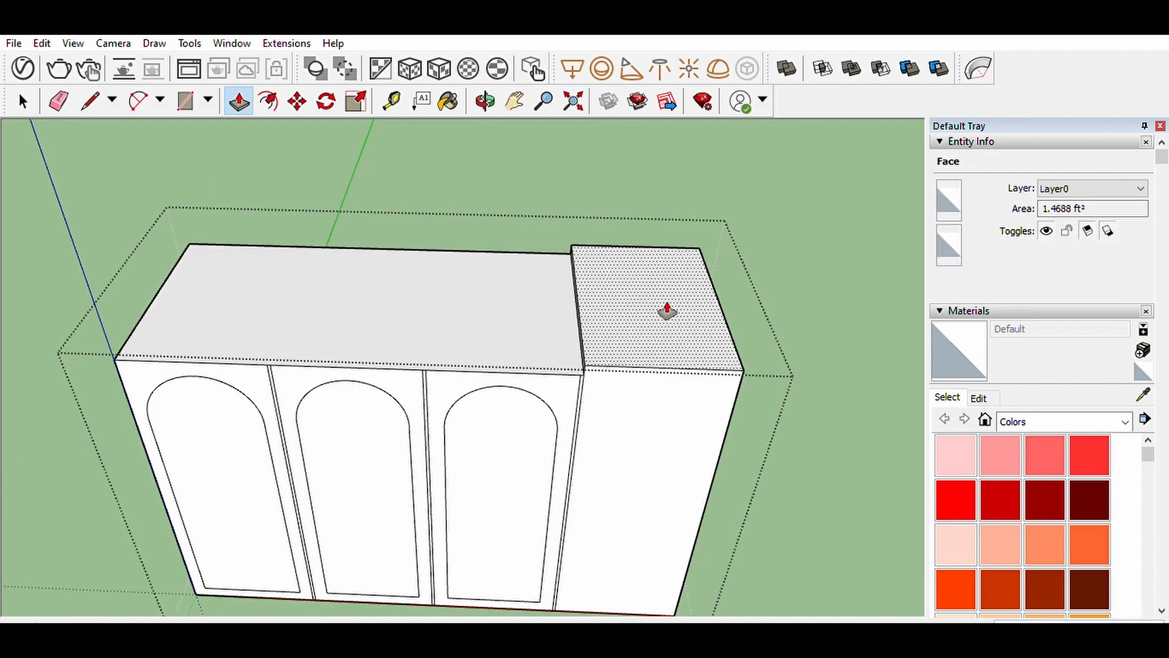
pyautogui.write('6')
pyautogui.press('Return')
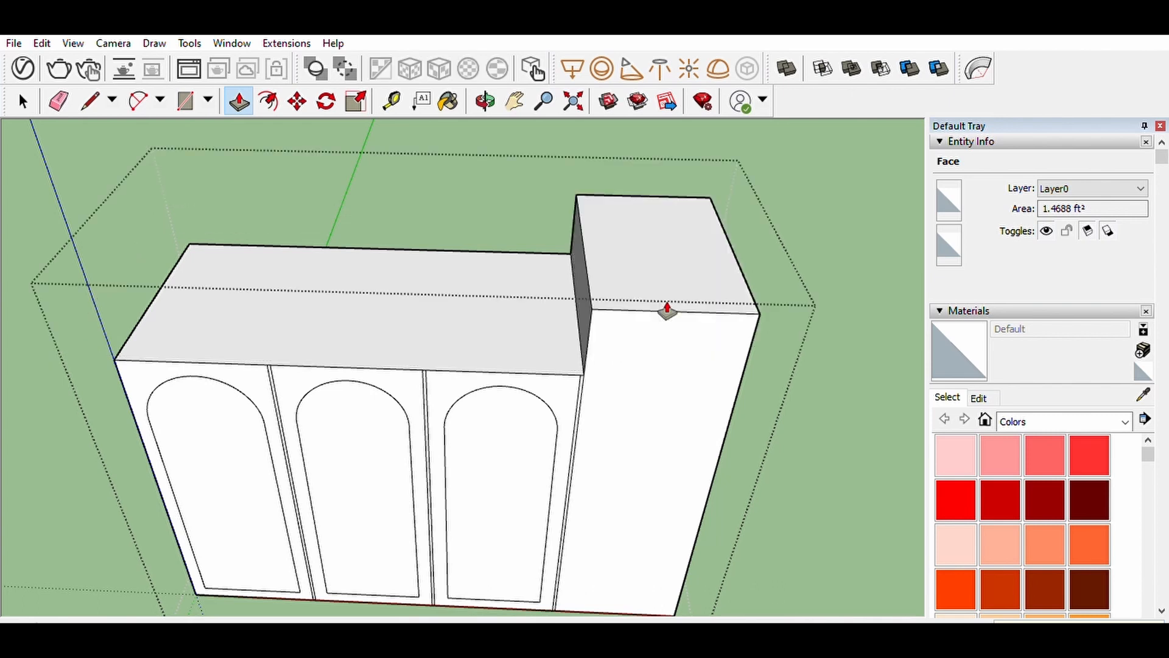
# Draw an arc across the raised fourth section's front face, from the lower top's corner to the outer edge, peaking near the upper edge.
pyautogui.press('space')
pyautogui.click(790, 287)
pyautogui.click(838, 275)
pyautogui.moveTo(797, 319); pyautogui.dragTo(797, 320, button='middle')
pyautogui.moveTo(797, 319); pyautogui.dragTo(730, 316)
pyautogui.press('a')
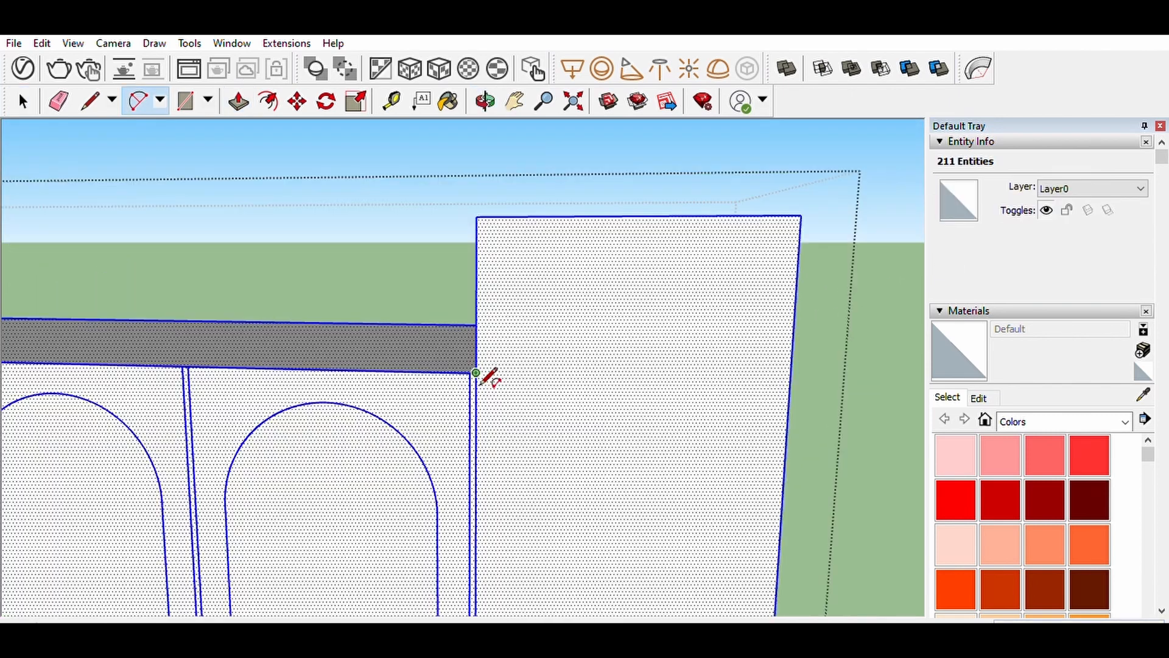
pyautogui.click(476, 372)
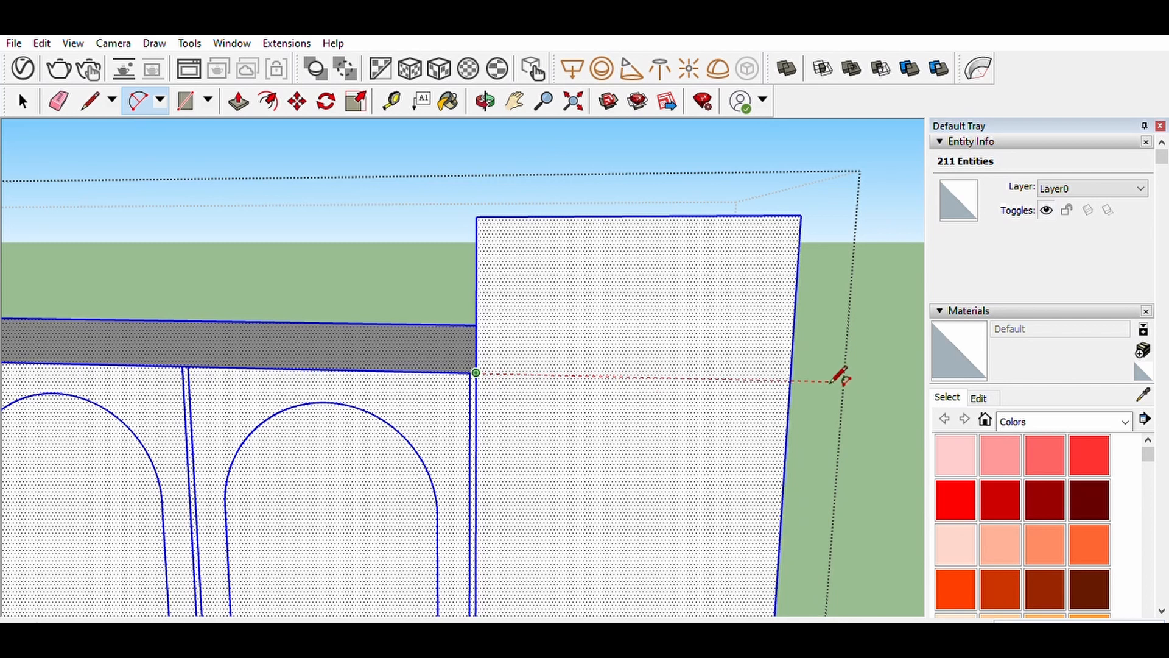
pyautogui.click(791, 380)
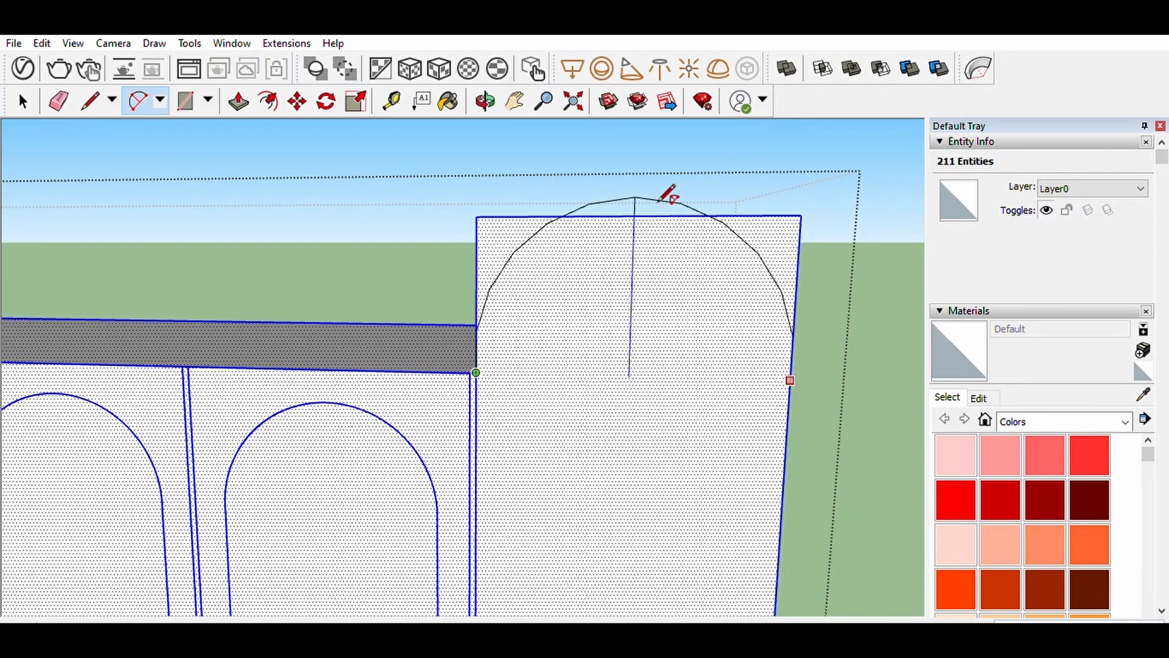
pyautogui.click(659, 222)
pyautogui.press('space')
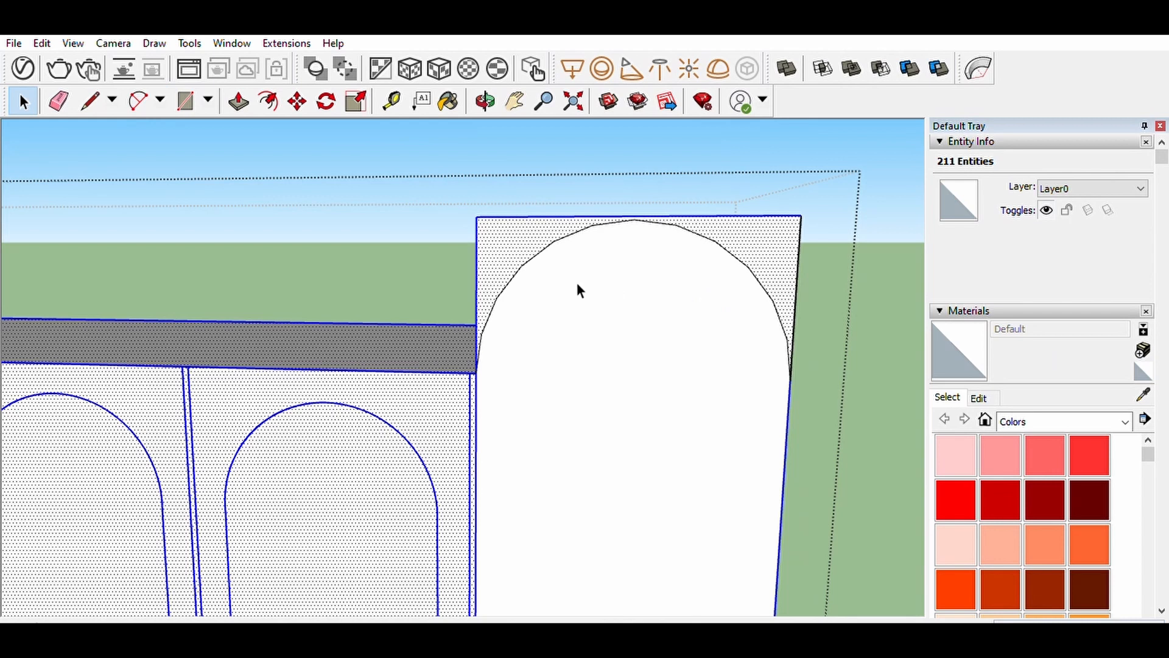
# Push/Pull the outer corner face above the arc back through the full depth to round off that side of the raised section.
pyautogui.moveTo(611, 353); pyautogui.dragTo(478, 295, button='middle')
pyautogui.click(479, 295)
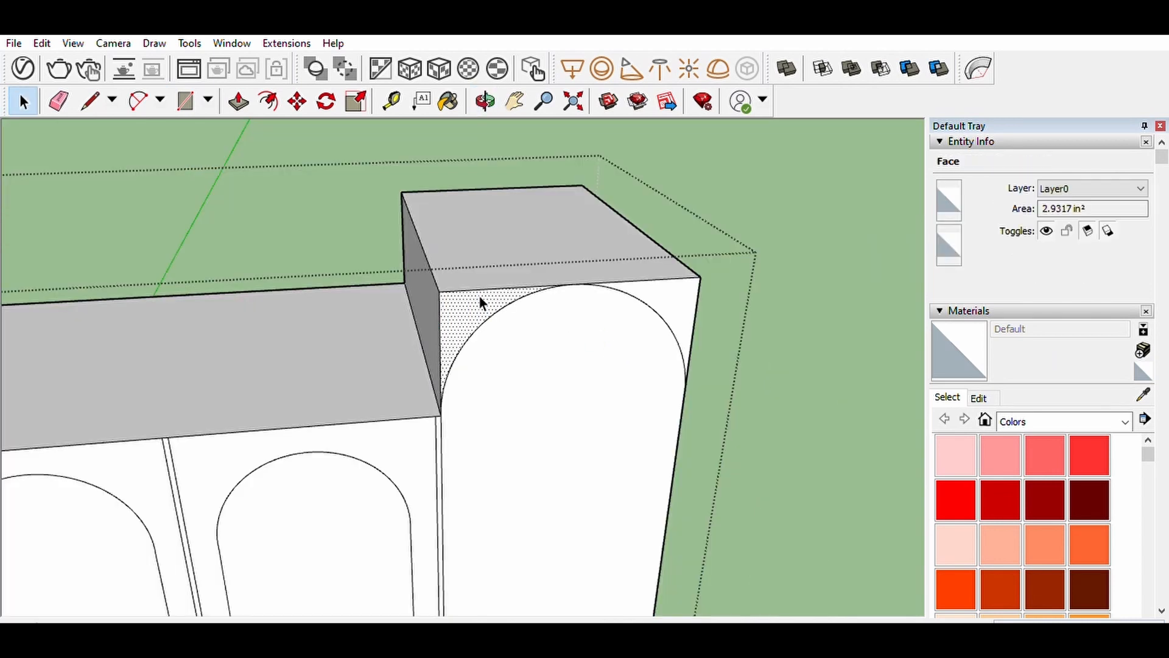
pyautogui.click(676, 283)
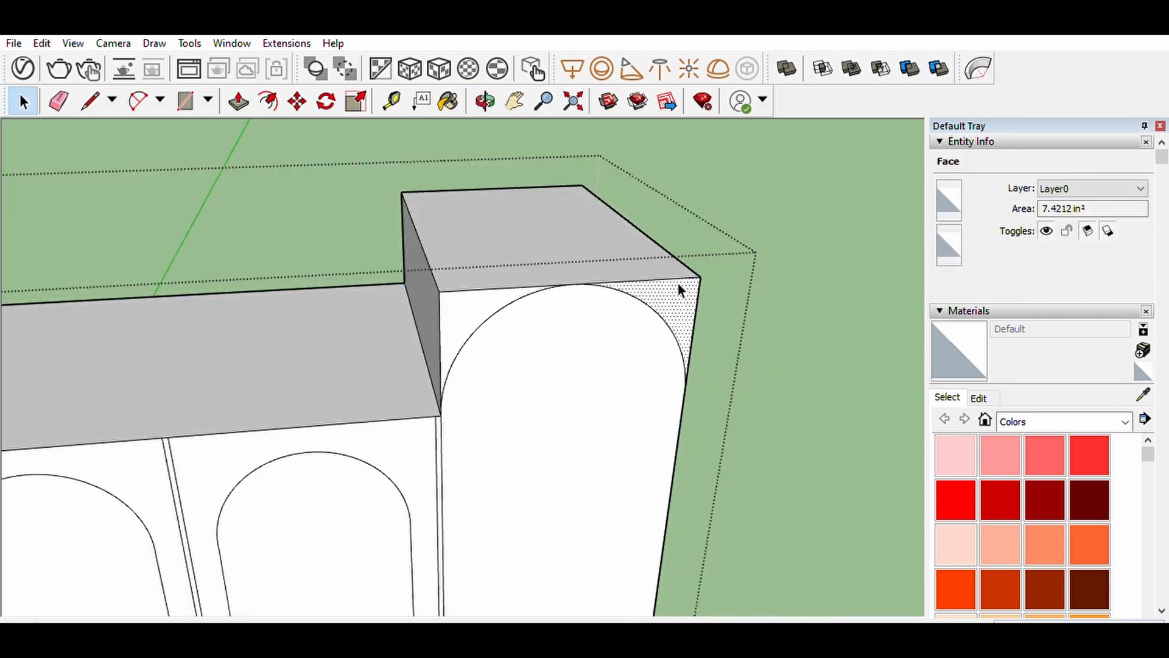
pyautogui.press('p')
pyautogui.click(677, 283)
pyautogui.click(556, 184)
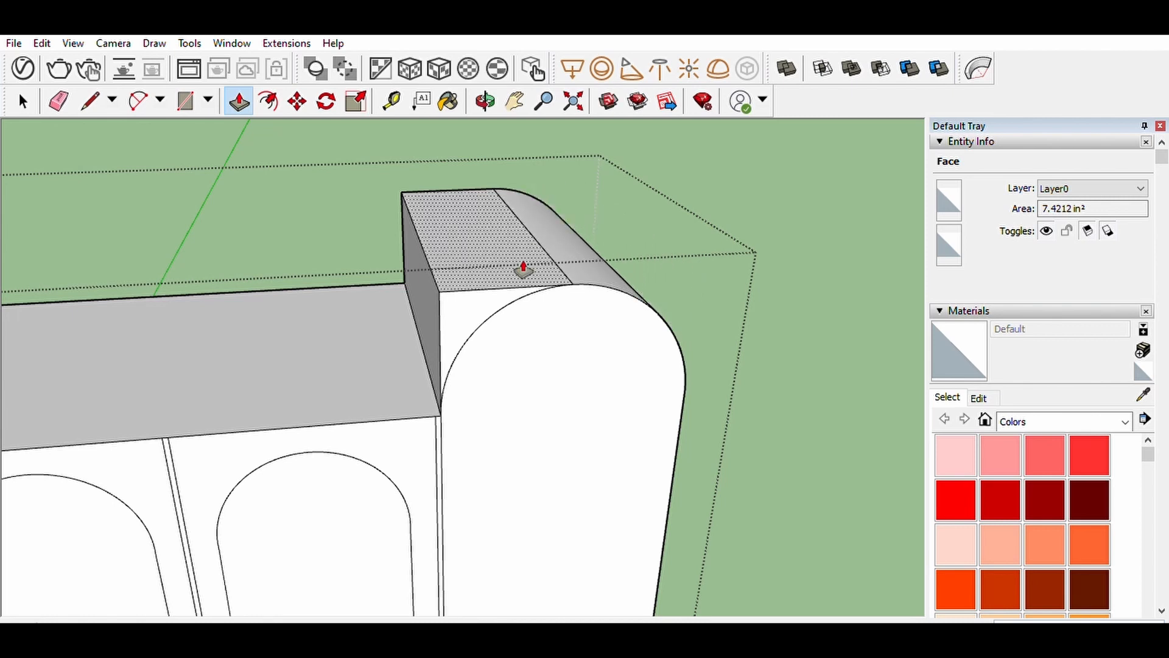
# Place guides just inside the back edge and the free side edge of the lower top face.
pyautogui.moveTo(497, 293); pyautogui.dragTo(458, 308, button='middle')
pyautogui.press('t')
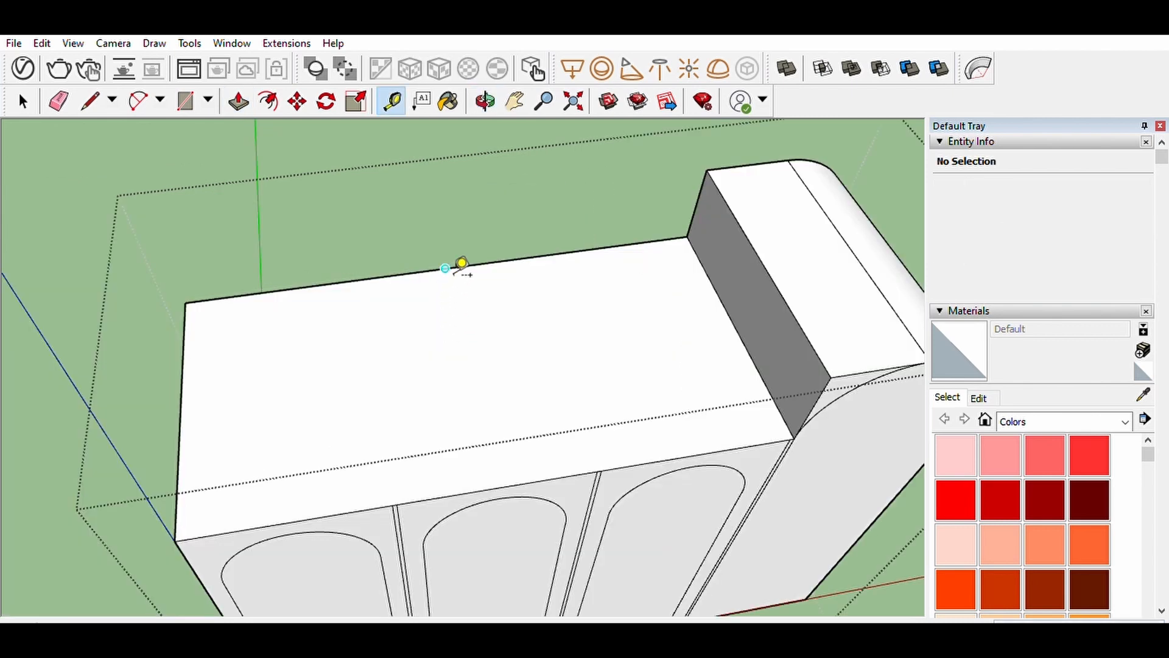
pyautogui.click(446, 268)
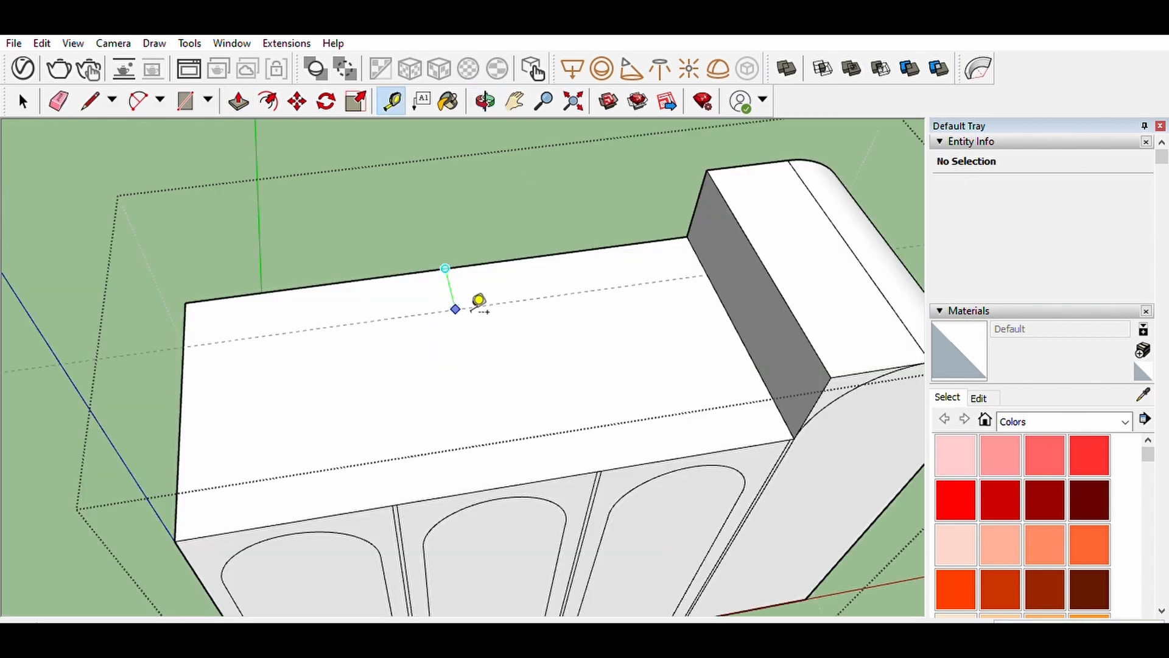
pyautogui.write('2')
pyautogui.press('Return')
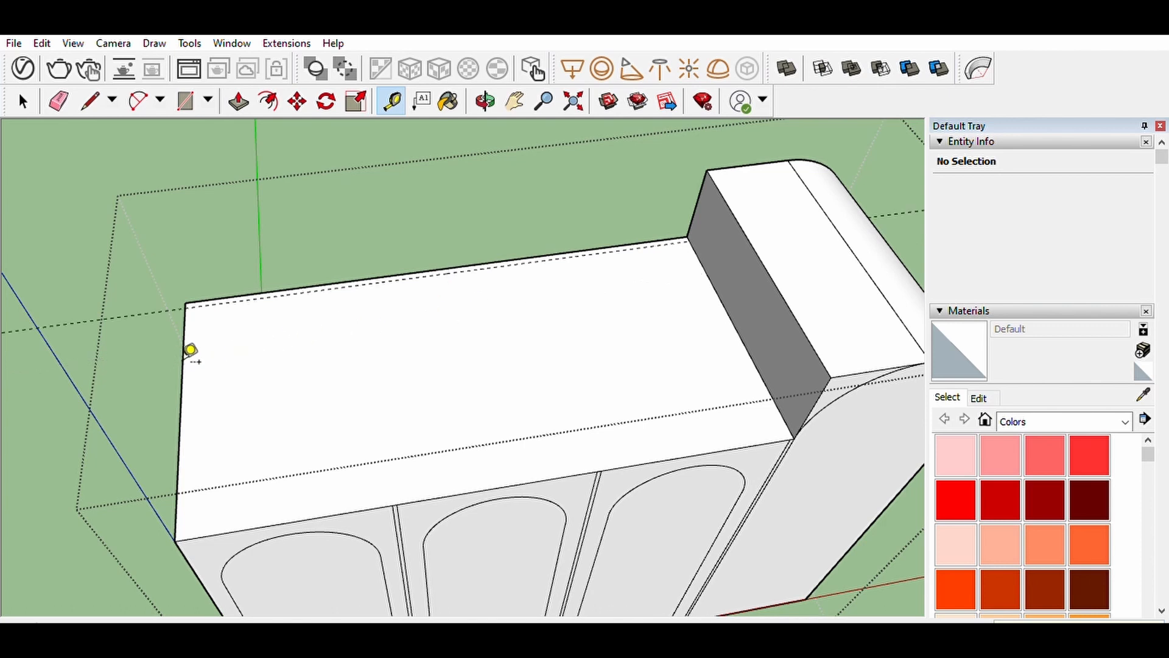
pyautogui.click(182, 353)
pyautogui.write('2')
pyautogui.press('Return')
# Draw a thin rectangle along the lower top's back edge, from the free corner to the raised section.
pyautogui.moveTo(279, 336); pyautogui.dragTo(179, 259, button='middle')
pyautogui.press('r')
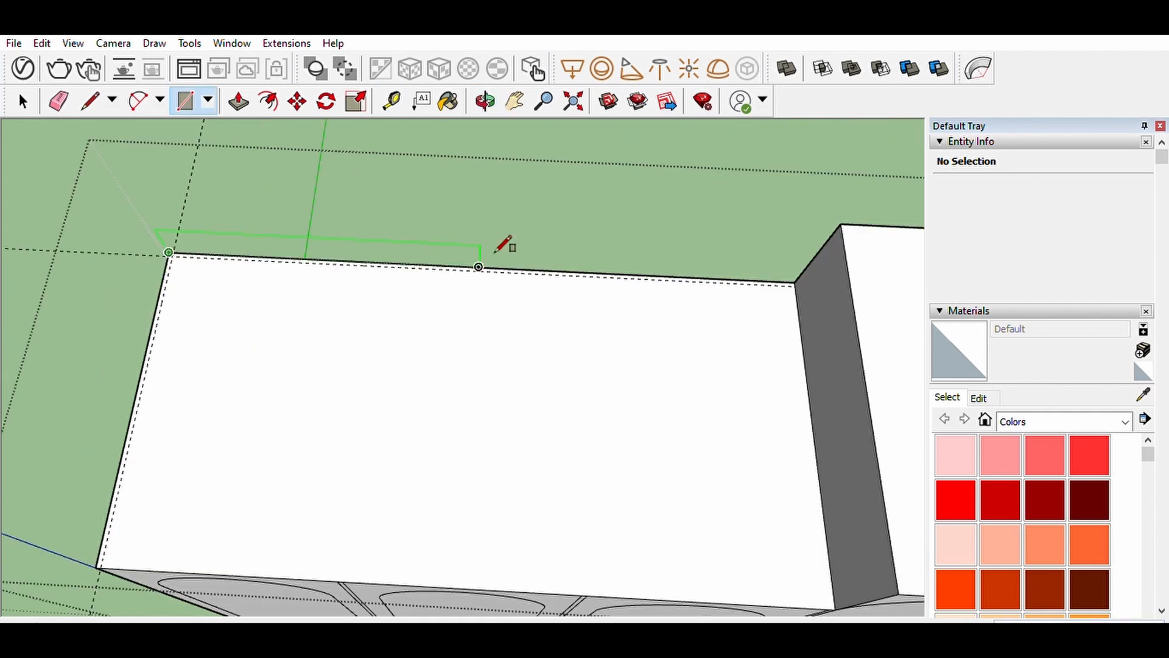
pyautogui.scroll(5, 798, 286)
pyautogui.scroll(1, 806, 291)
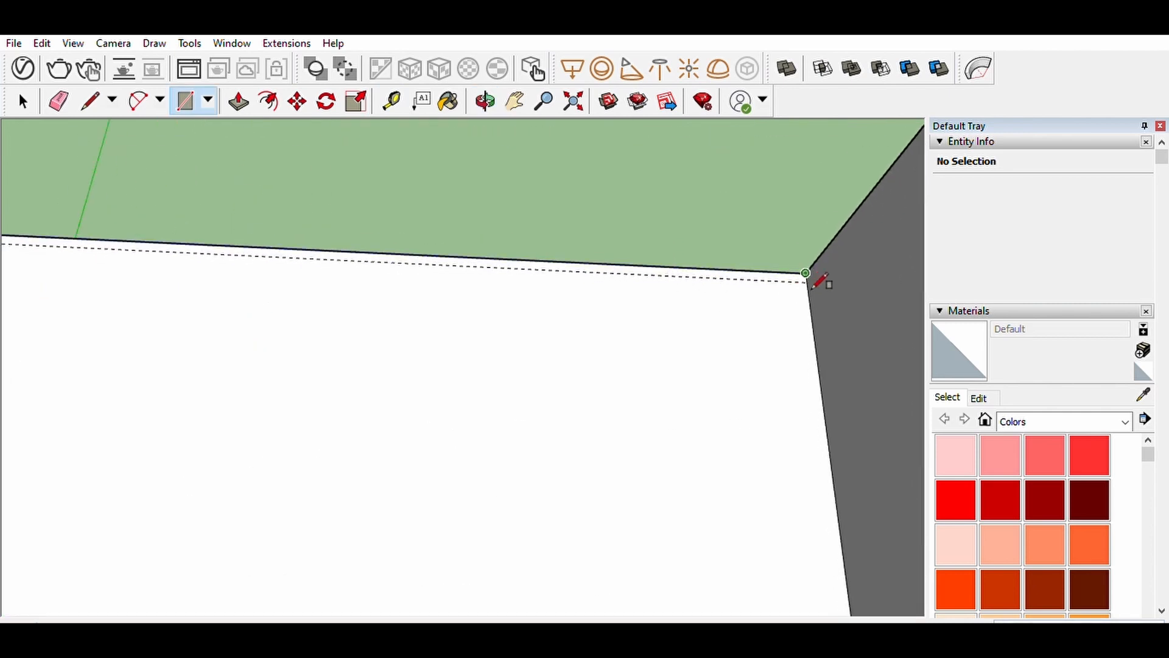
pyautogui.press('space')
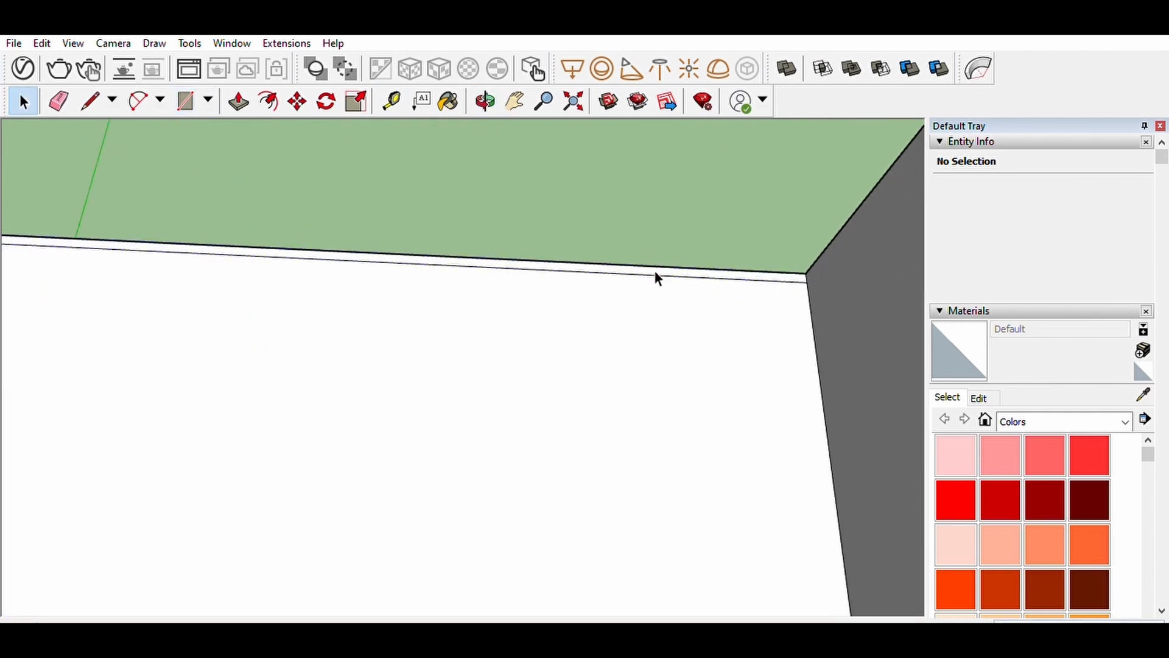
# Push/Pull the thin back strip up to the height of the raised section to form a back panel.
pyautogui.click(663, 262)
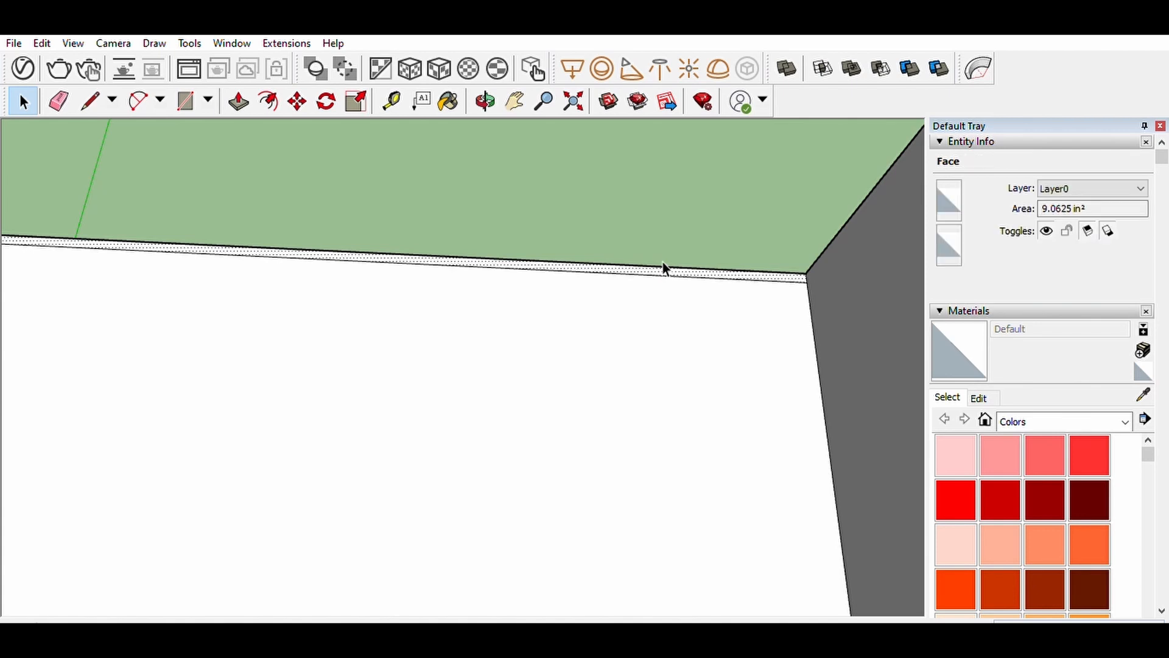
pyautogui.press('p')
pyautogui.scroll(-1, 674, 262)
pyautogui.scroll(-2, 674, 261)
pyautogui.click(674, 262)
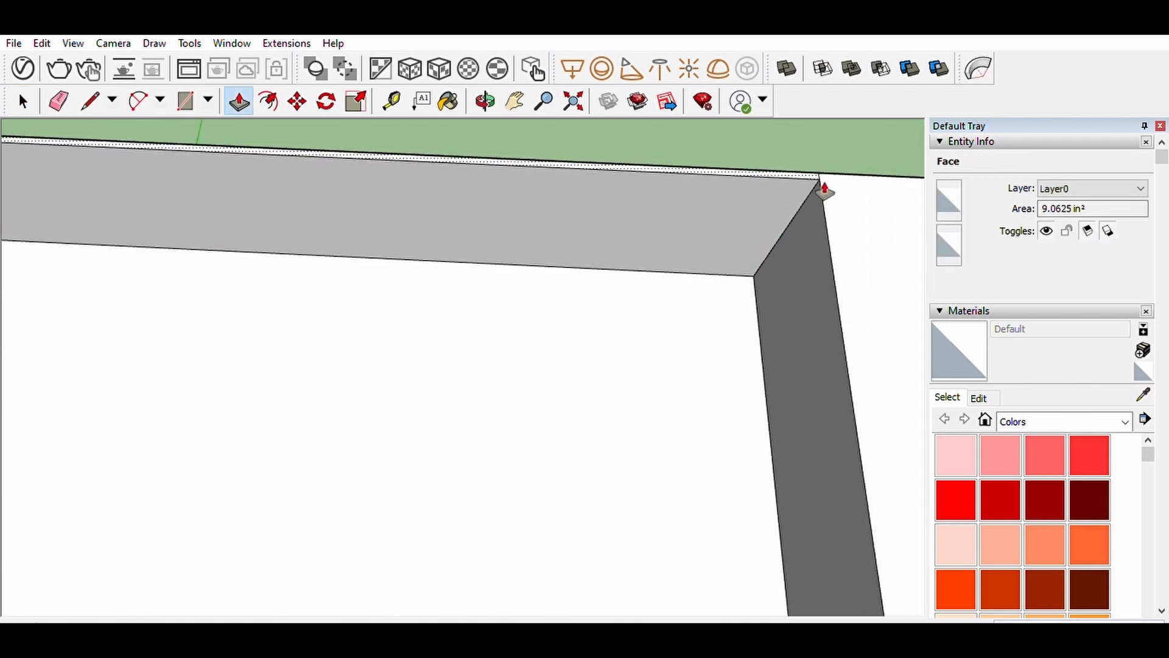
pyautogui.click(843, 184)
pyautogui.press('space')
# Draw a thin rectangle between the side guide and the lower top's free side edge, reaching the back panel.
pyautogui.scroll(-1, 718, 175)
pyautogui.scroll(-5, 717, 176)
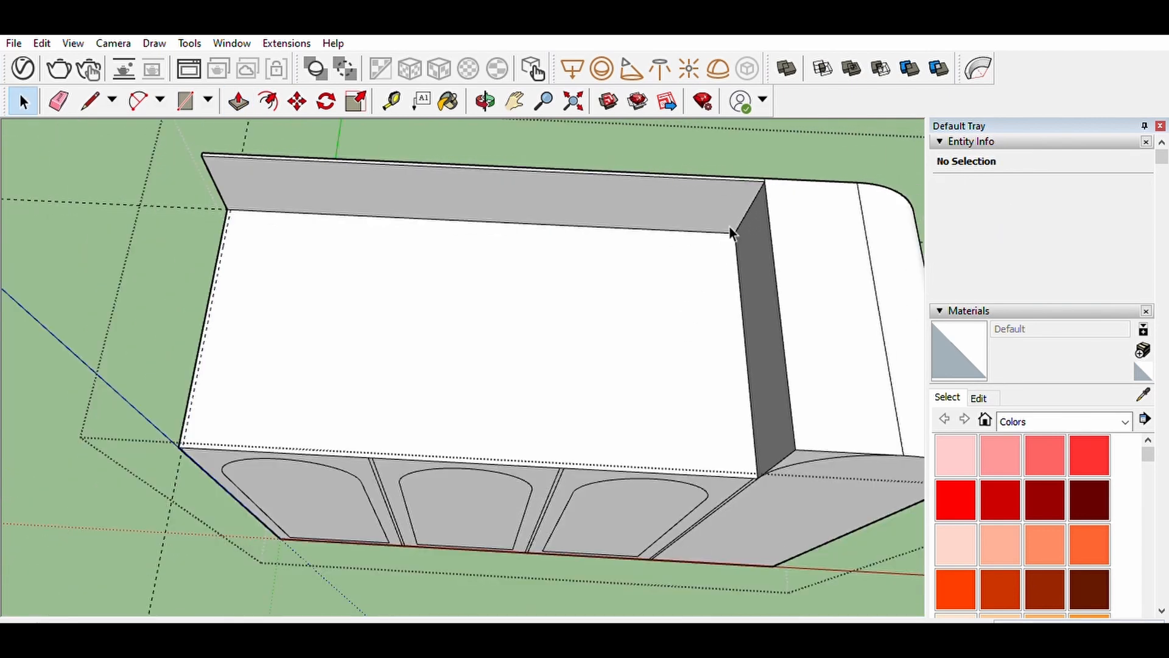
pyautogui.press('o')
pyautogui.moveTo(707, 334); pyautogui.dragTo(748, 236)
pyautogui.scroll(-3, 692, 485)
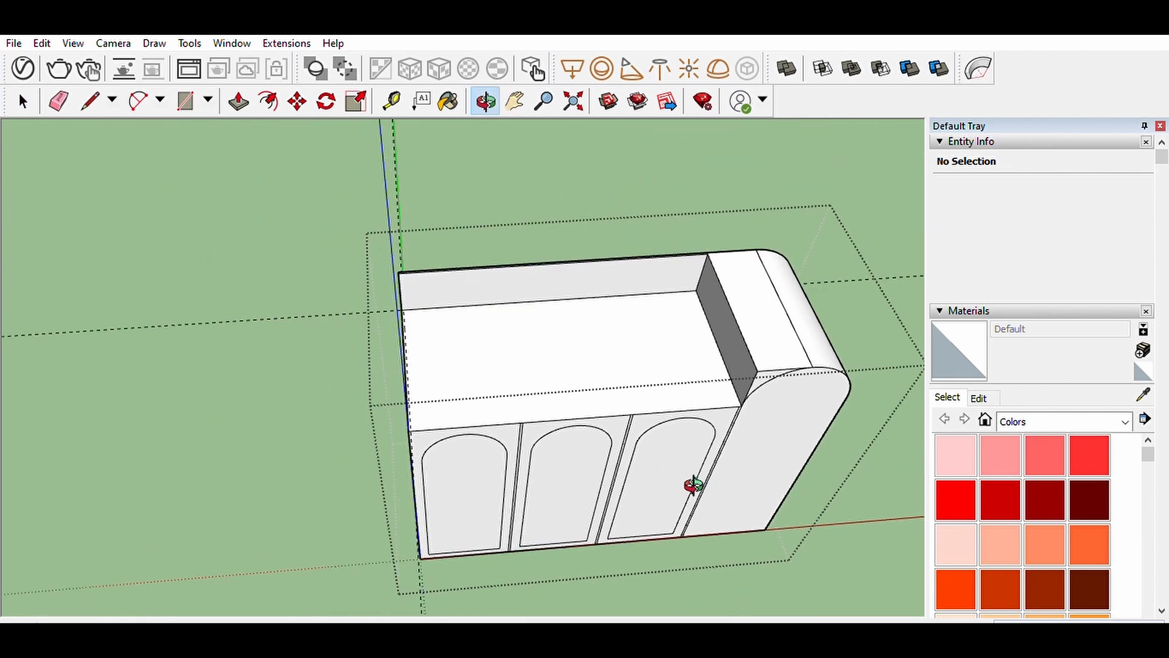
pyautogui.scroll(1, 271, 237)
pyautogui.scroll(1, 474, 355)
pyautogui.moveTo(544, 400); pyautogui.dragTo(266, 462)
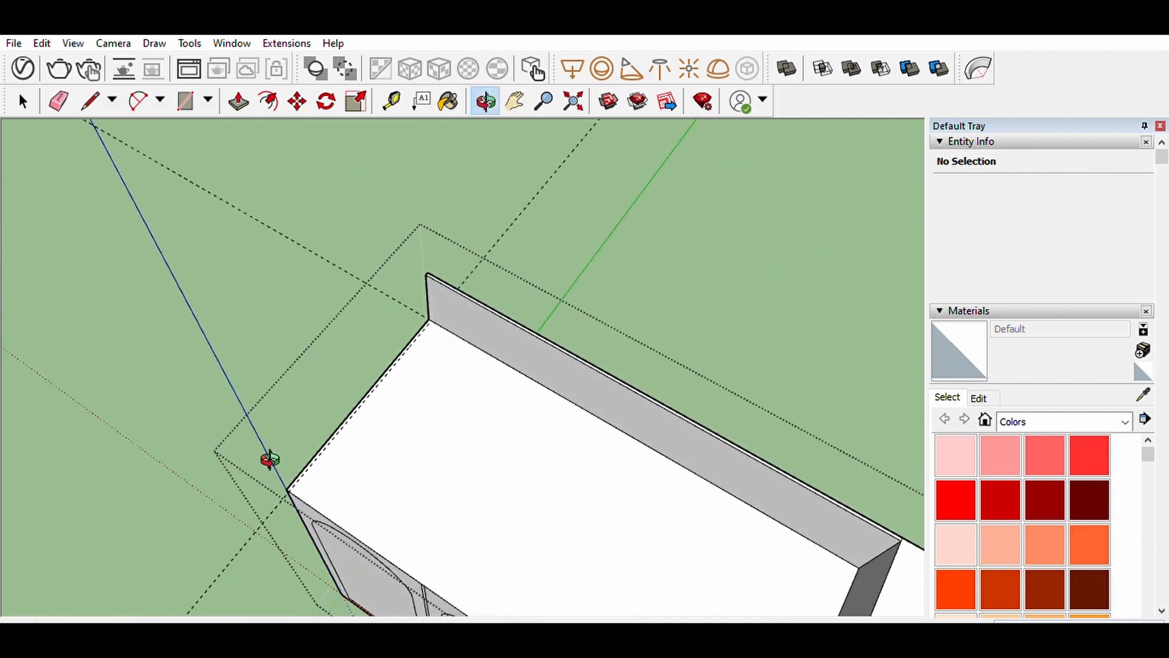
pyautogui.scroll(3, 305, 493)
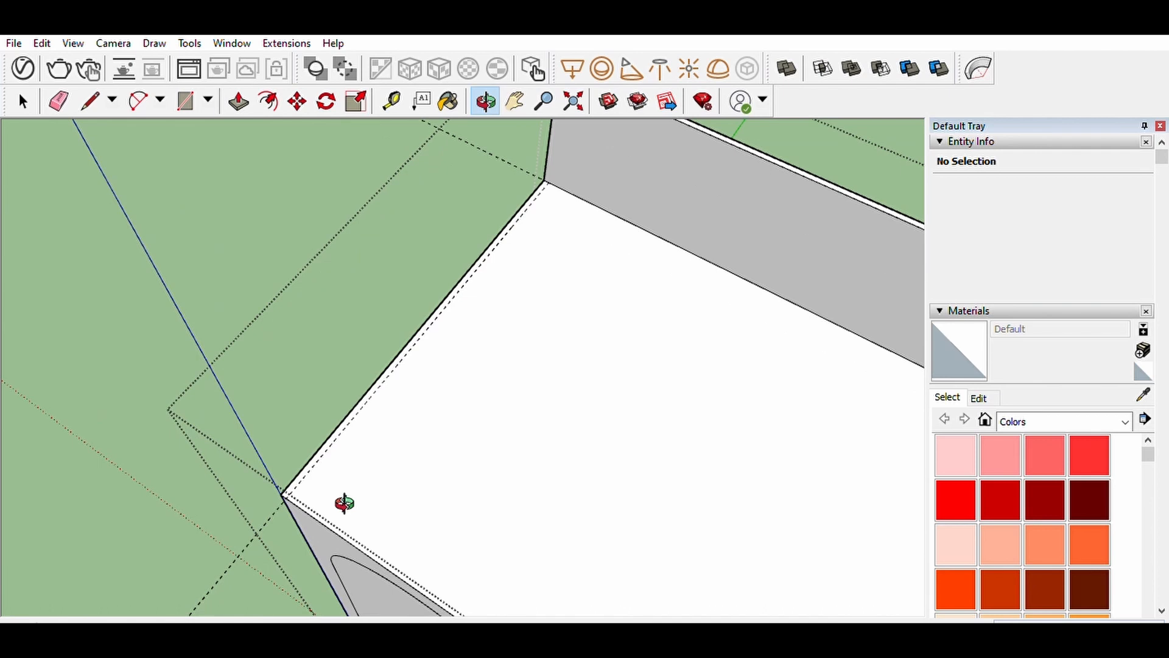
pyautogui.press('r')
pyautogui.scroll(2, 565, 173)
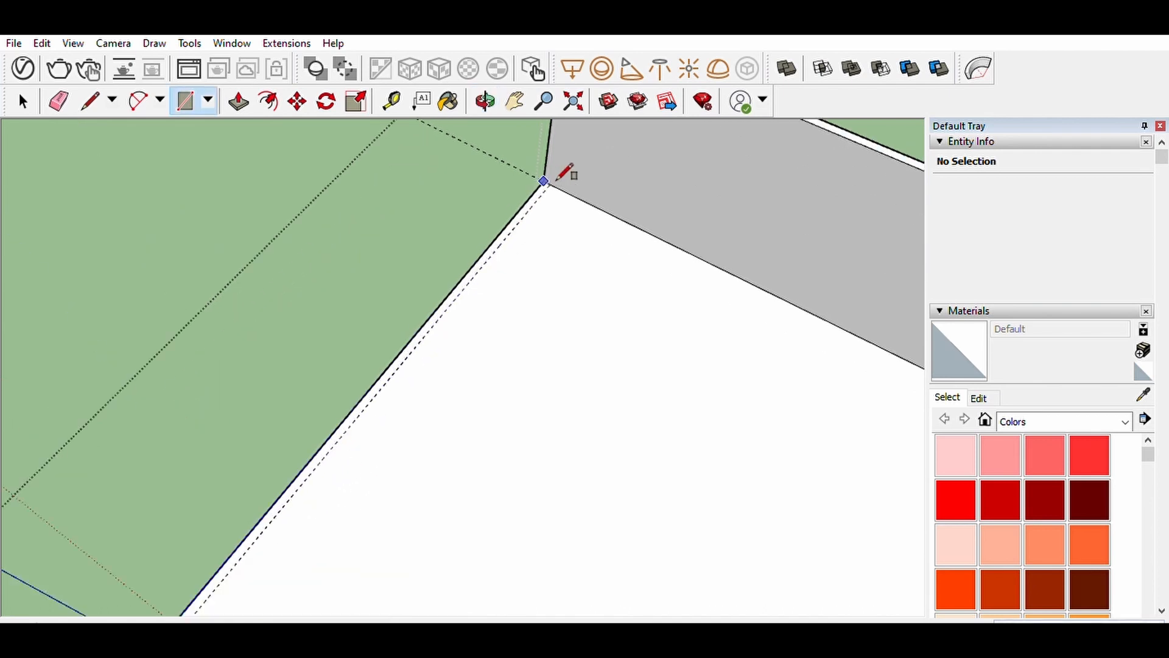
pyautogui.scroll(1, 557, 178)
pyautogui.press('space')
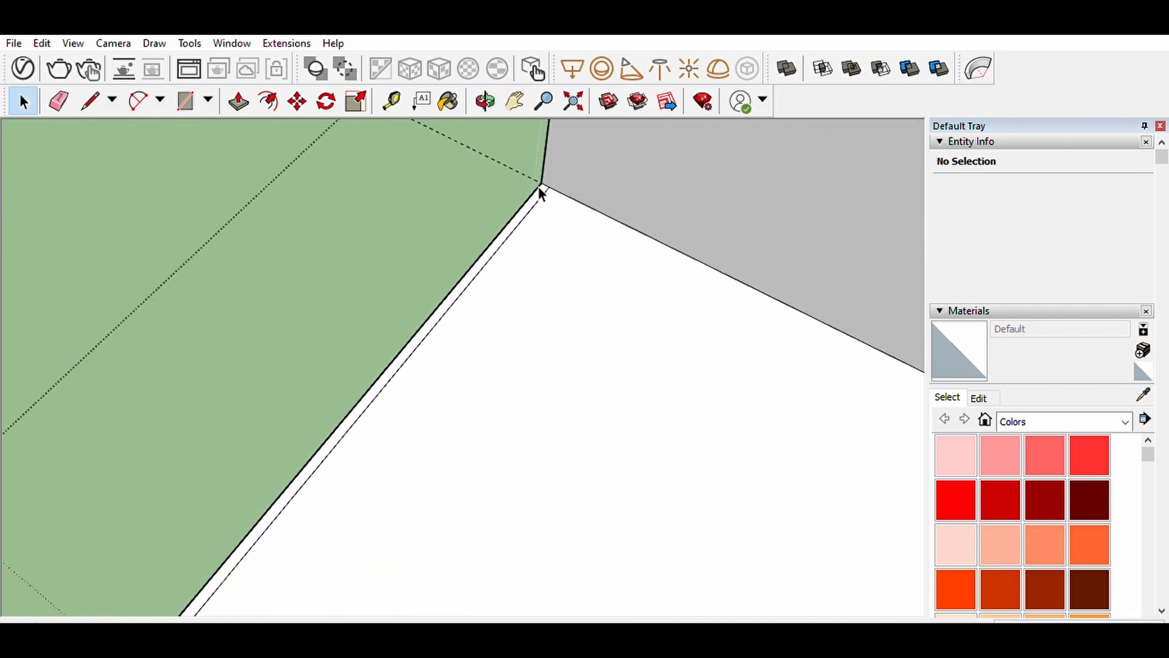
# Push/Pull the thin side strip on the lower top up to the height of the back panel.
pyautogui.click(542, 185)
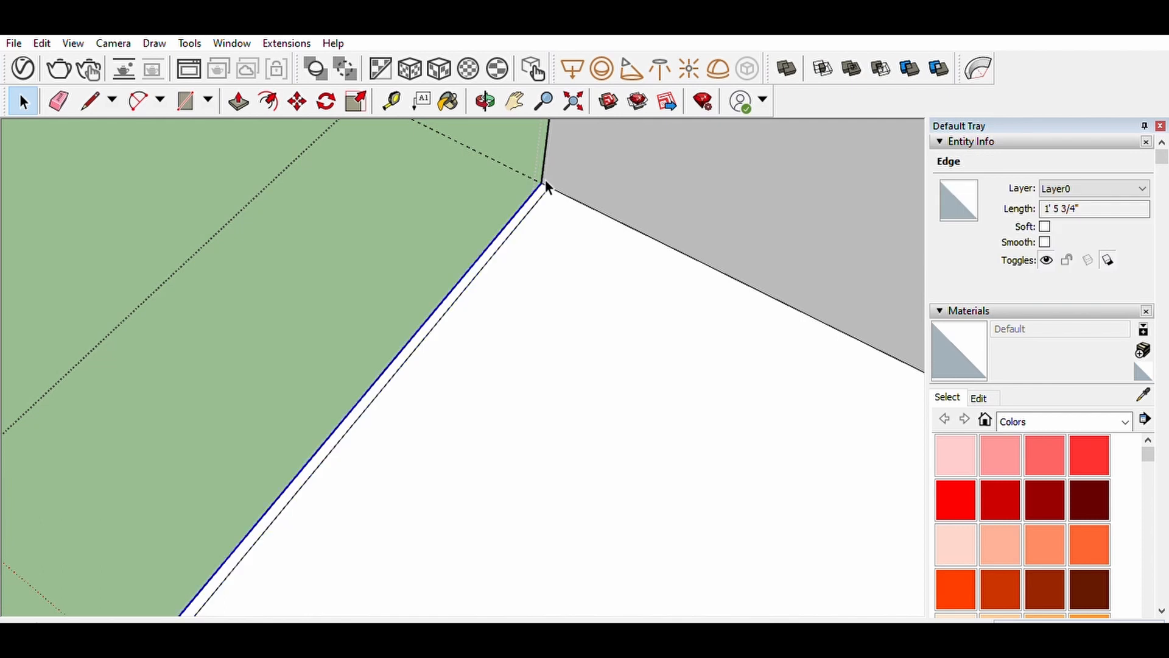
pyautogui.click(544, 185)
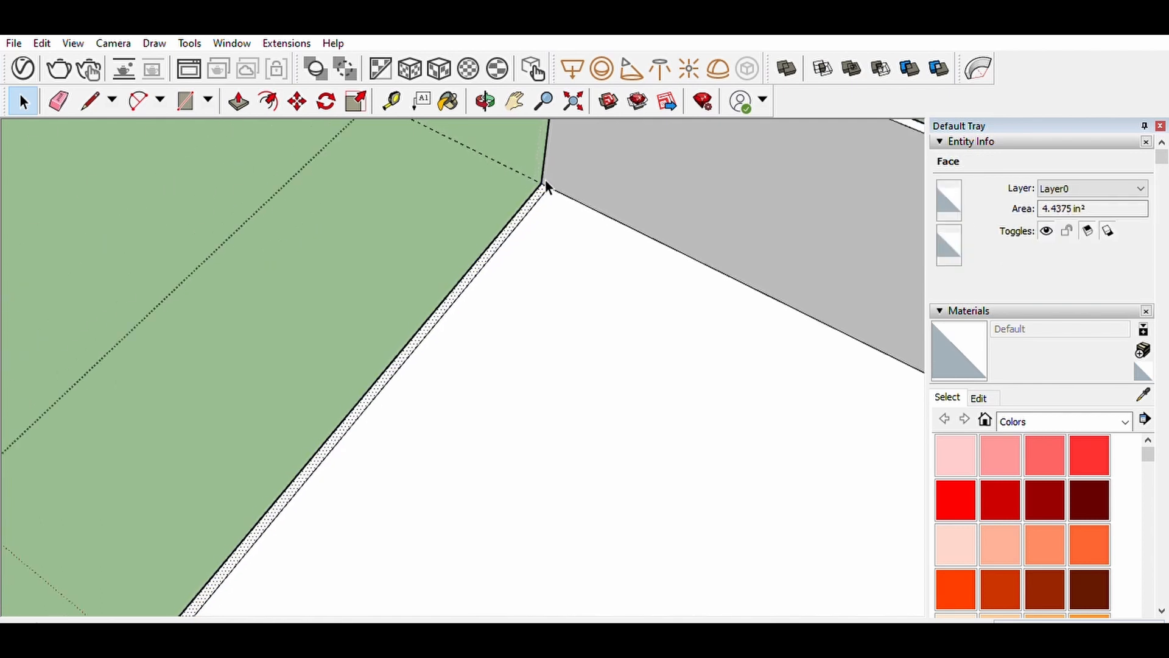
pyautogui.press('p')
pyautogui.click(543, 186)
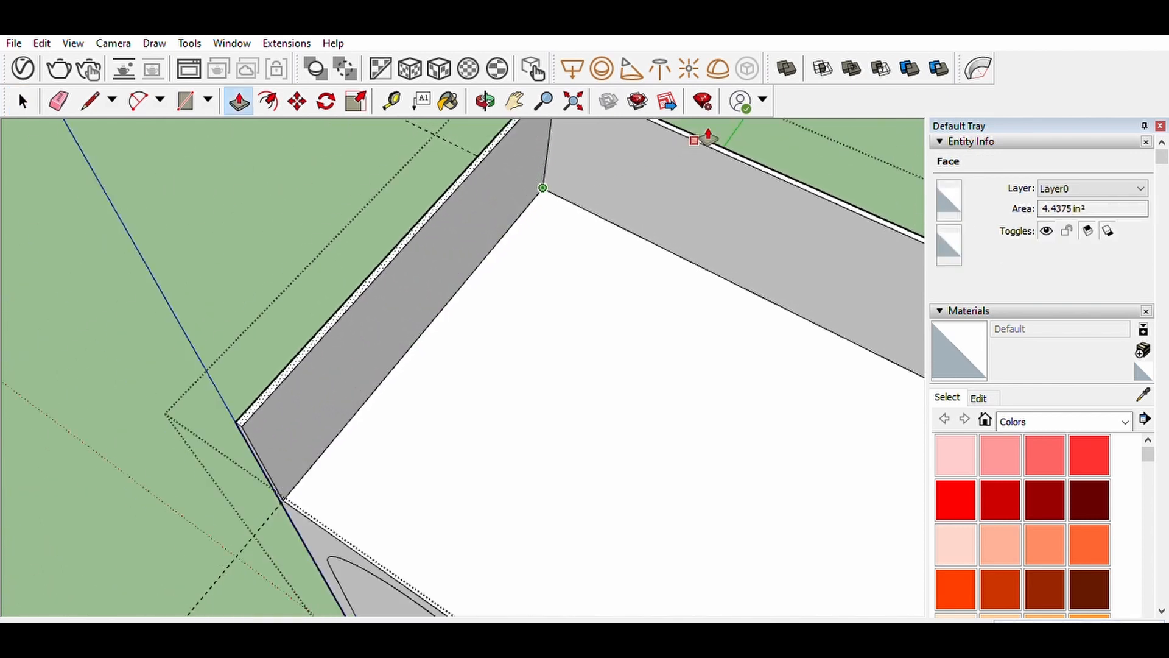
pyautogui.press('space')
pyautogui.click(272, 188)
# Push/Pull the corner face beside the fourth section's arch back to the back panel, rounding that section's inner top corner.
pyautogui.press('o')
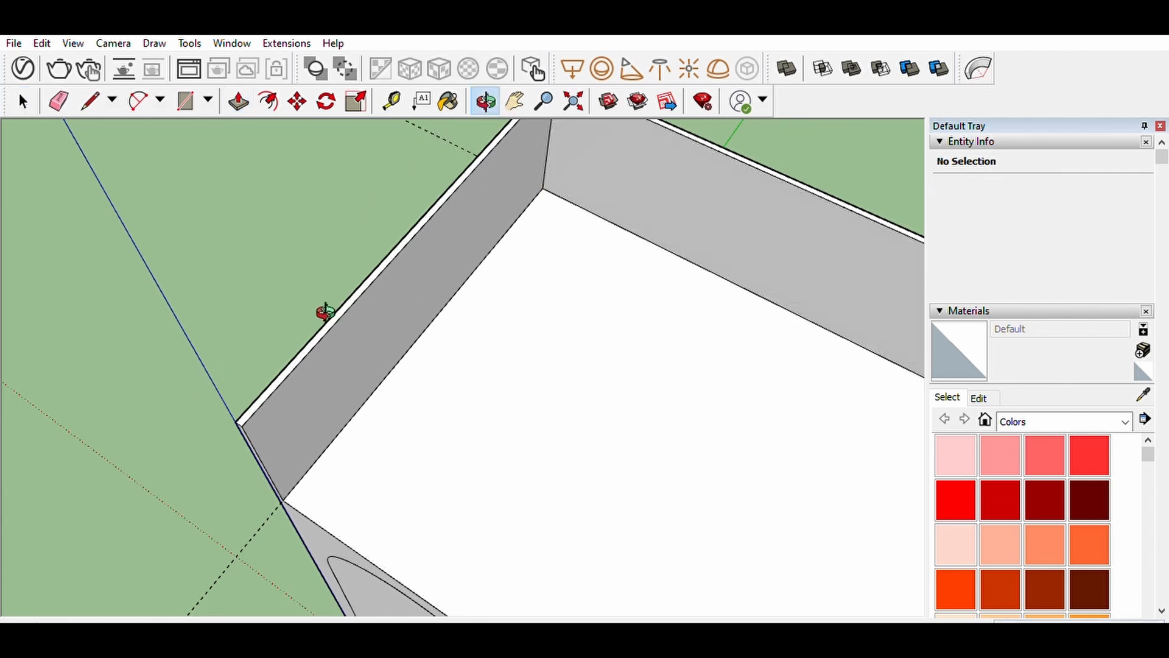
pyautogui.moveTo(325, 311); pyautogui.dragTo(762, 384)
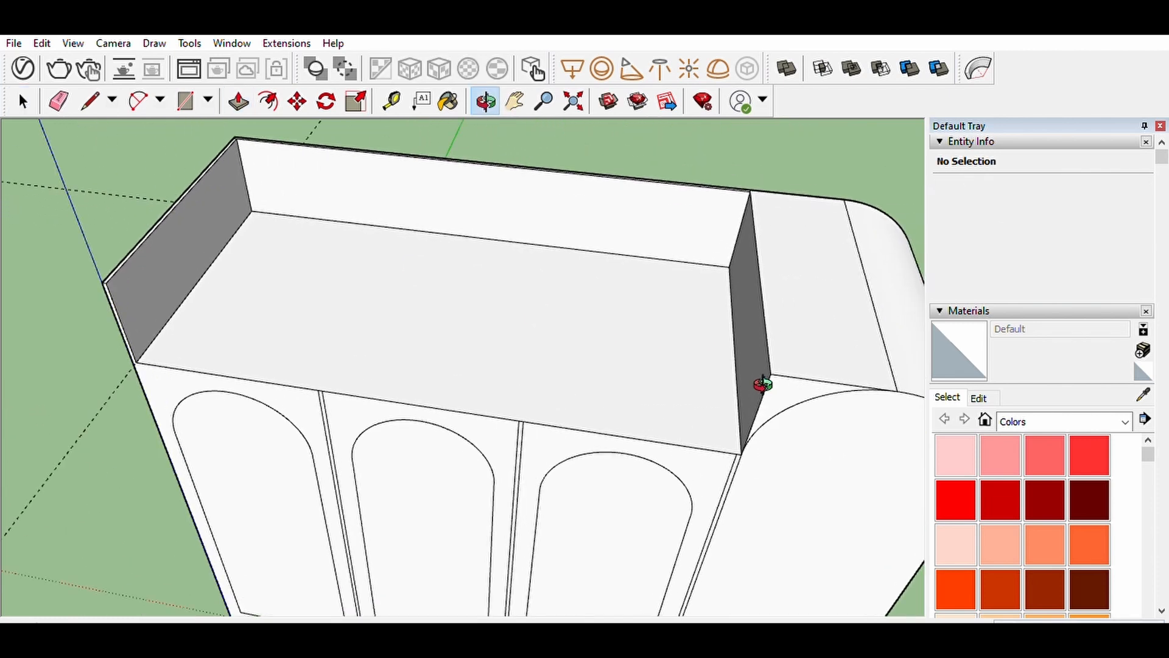
pyautogui.scroll(3, 762, 384)
pyautogui.press('space')
pyautogui.click(587, 389)
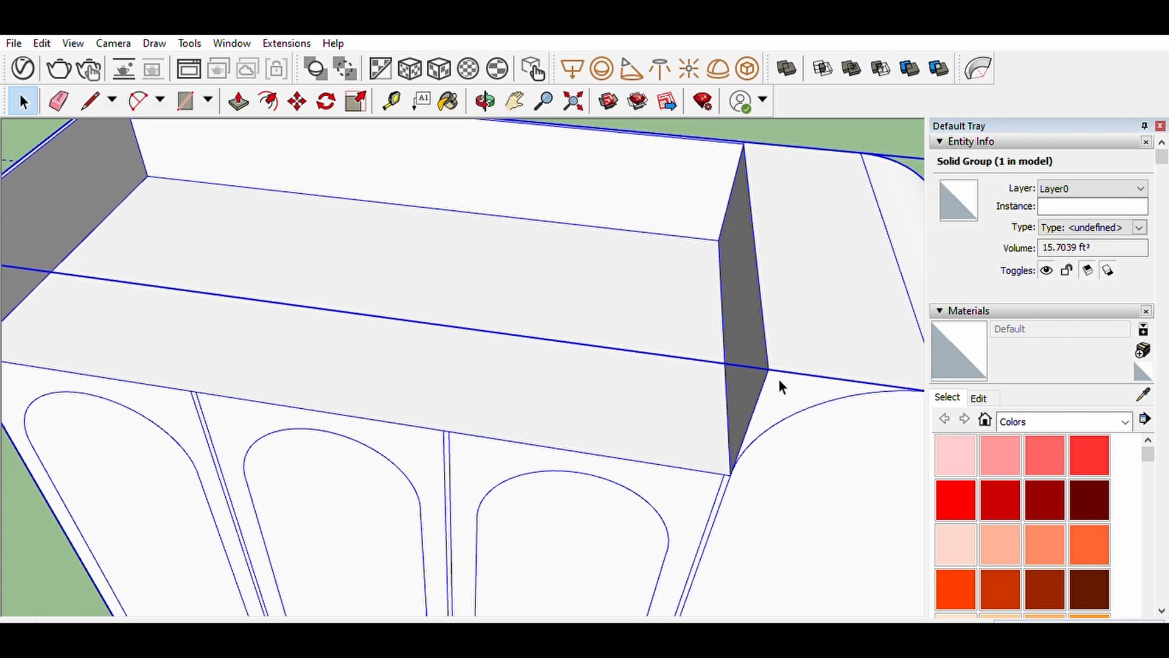
pyautogui.doubleClick(779, 383)
pyautogui.hotkey('ctrl', 'a')
pyautogui.click(782, 385)
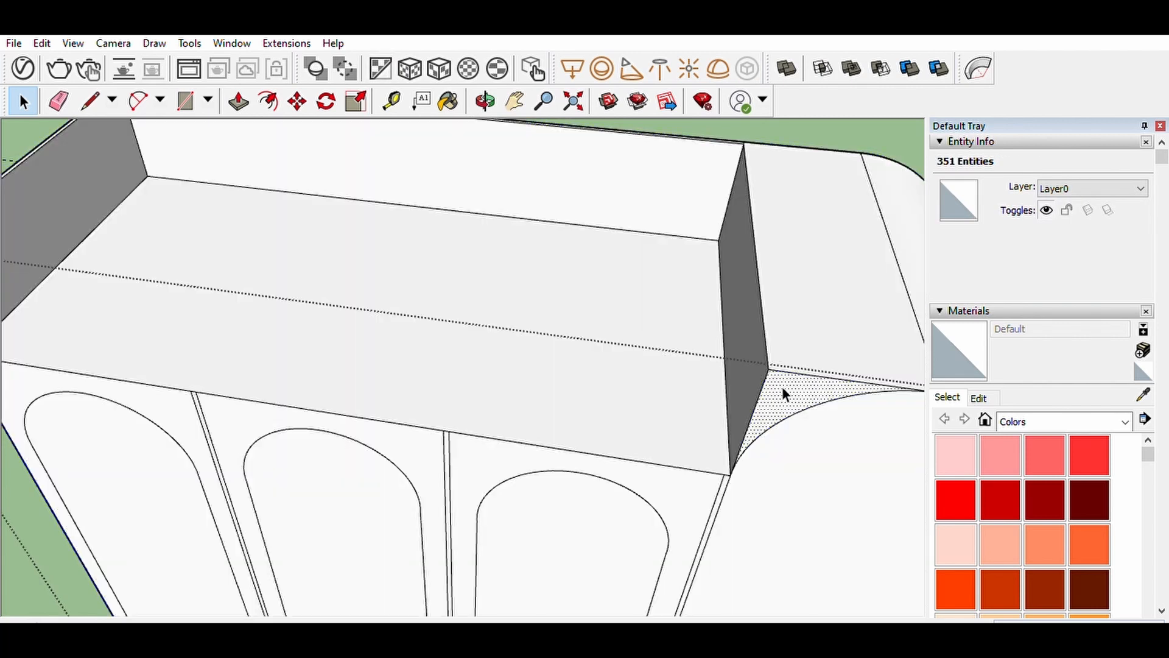
pyautogui.press('p')
pyautogui.click(789, 395)
pyautogui.click(672, 196)
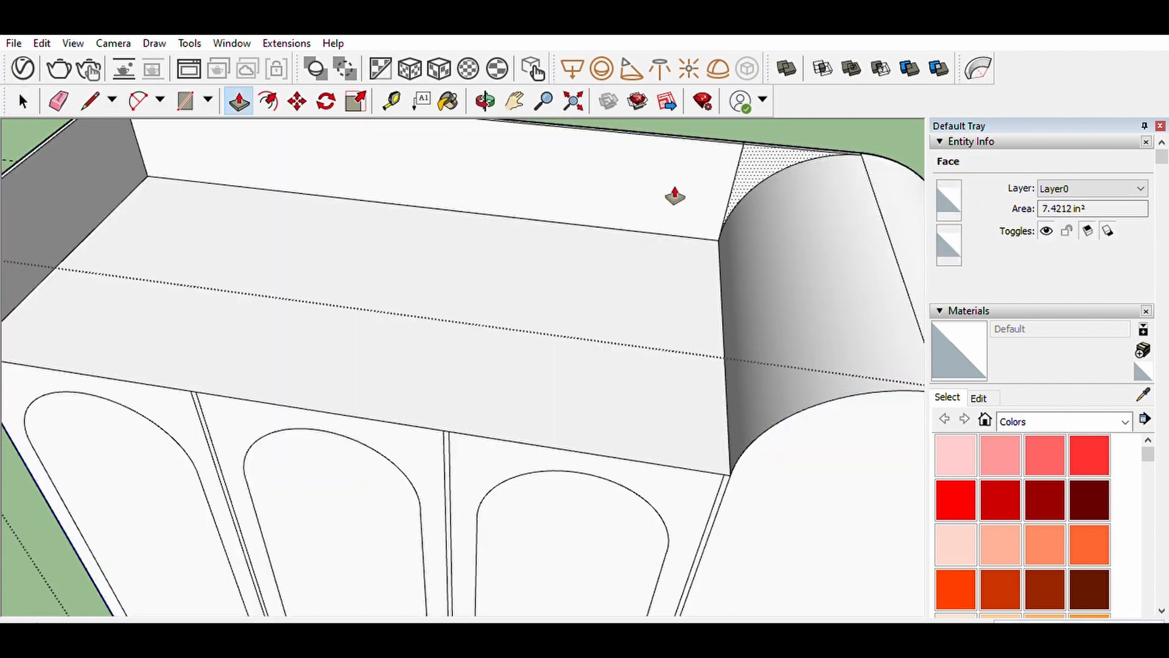
pyautogui.press('space')
pyautogui.click(880, 121)
# Offset the outline of the fourth section's arched front face inward to form a narrow frame.
pyautogui.scroll(-2, 768, 231)
pyautogui.scroll(-3, 768, 231)
pyautogui.moveTo(768, 231); pyautogui.dragTo(378, 331, button='middle')
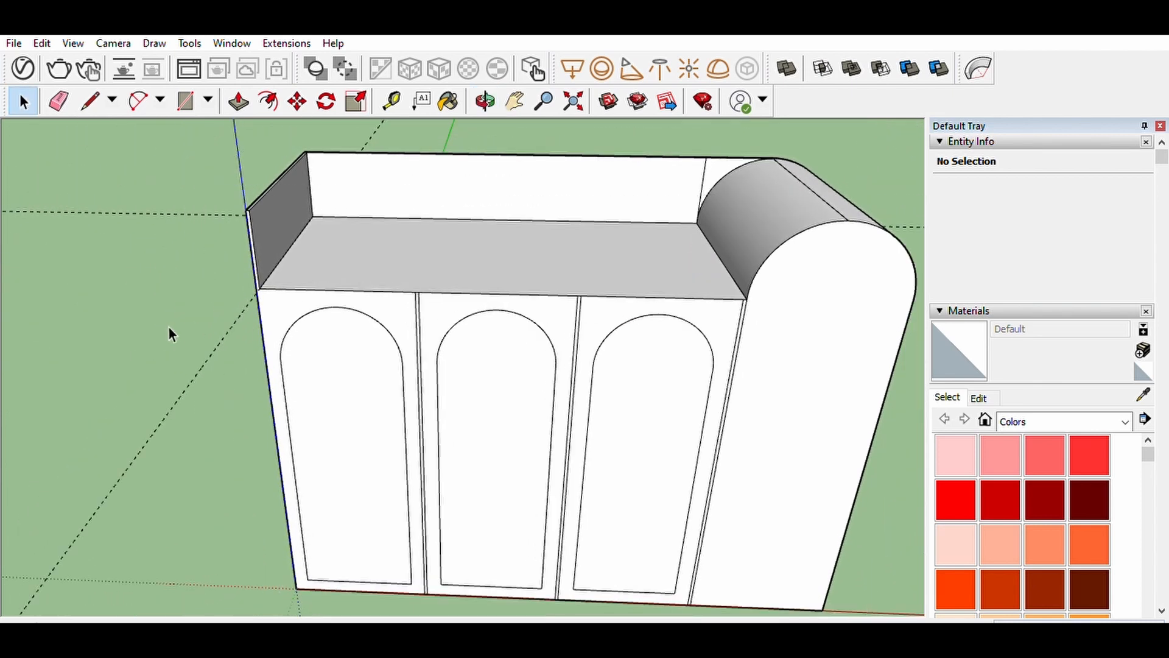
pyautogui.scroll(-1, 169, 329)
pyautogui.moveTo(169, 328); pyautogui.dragTo(683, 403, button='middle')
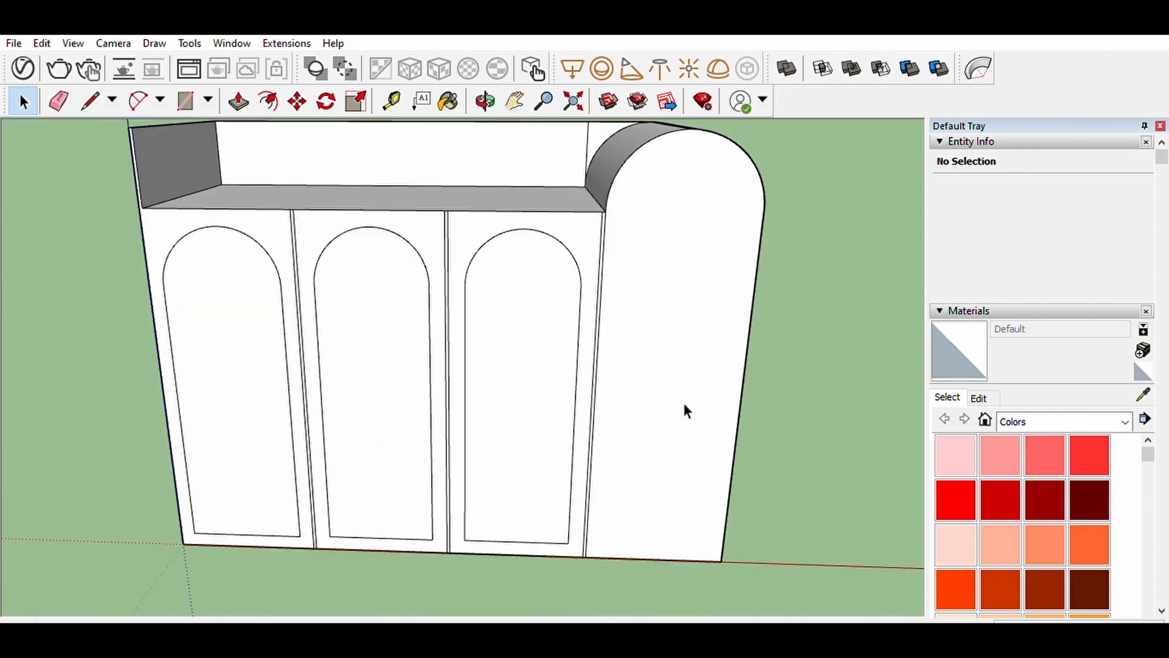
pyautogui.tripleClick(684, 400)
pyautogui.click(689, 381)
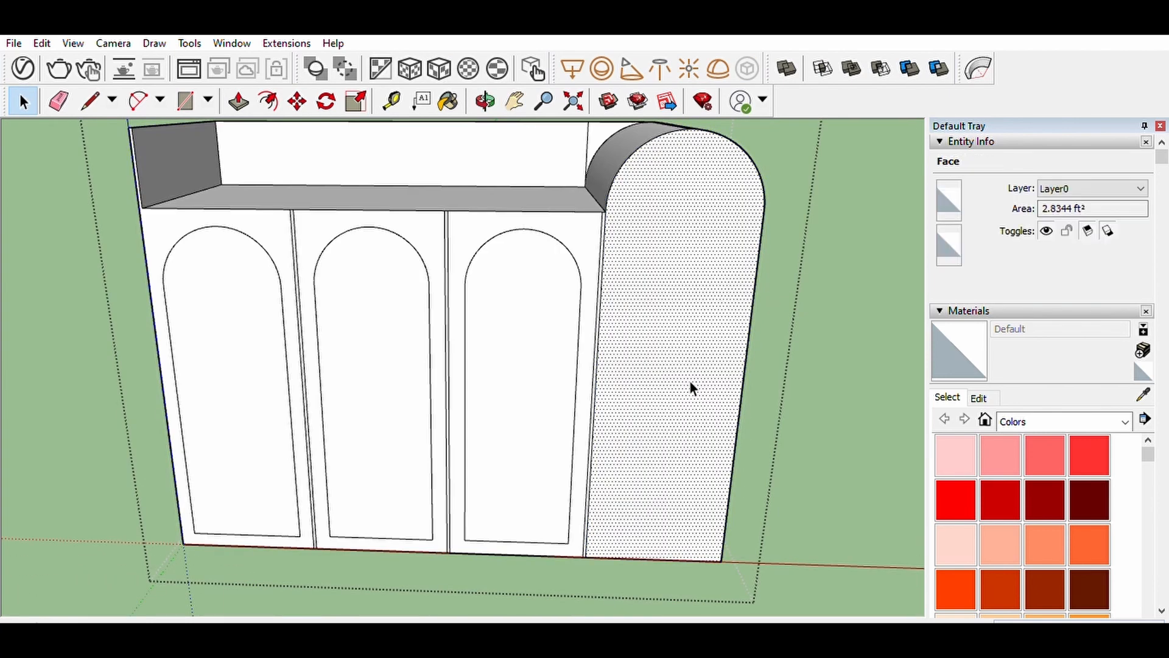
pyautogui.press('a')
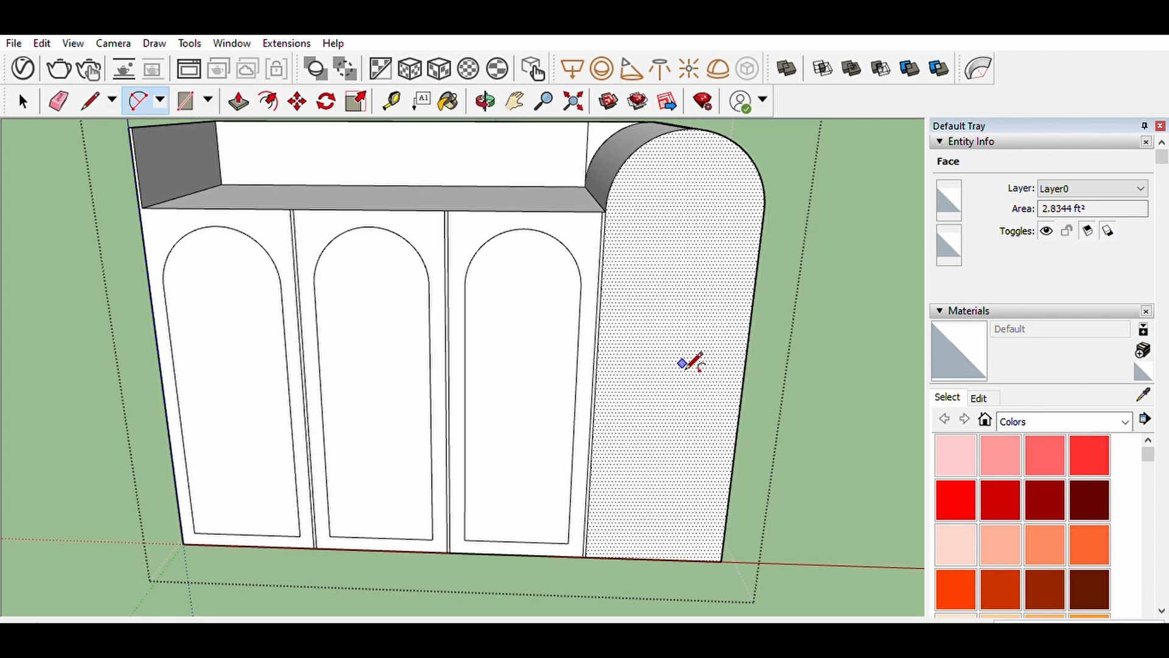
pyautogui.press('f')
pyautogui.click(684, 333)
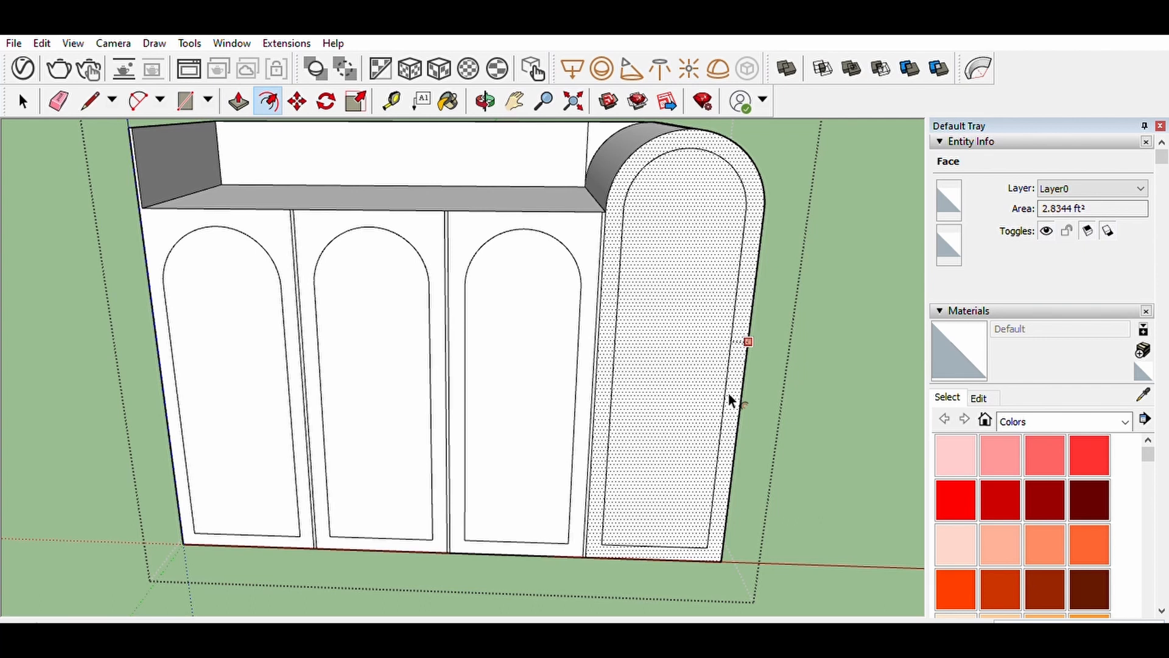
pyautogui.click(728, 392)
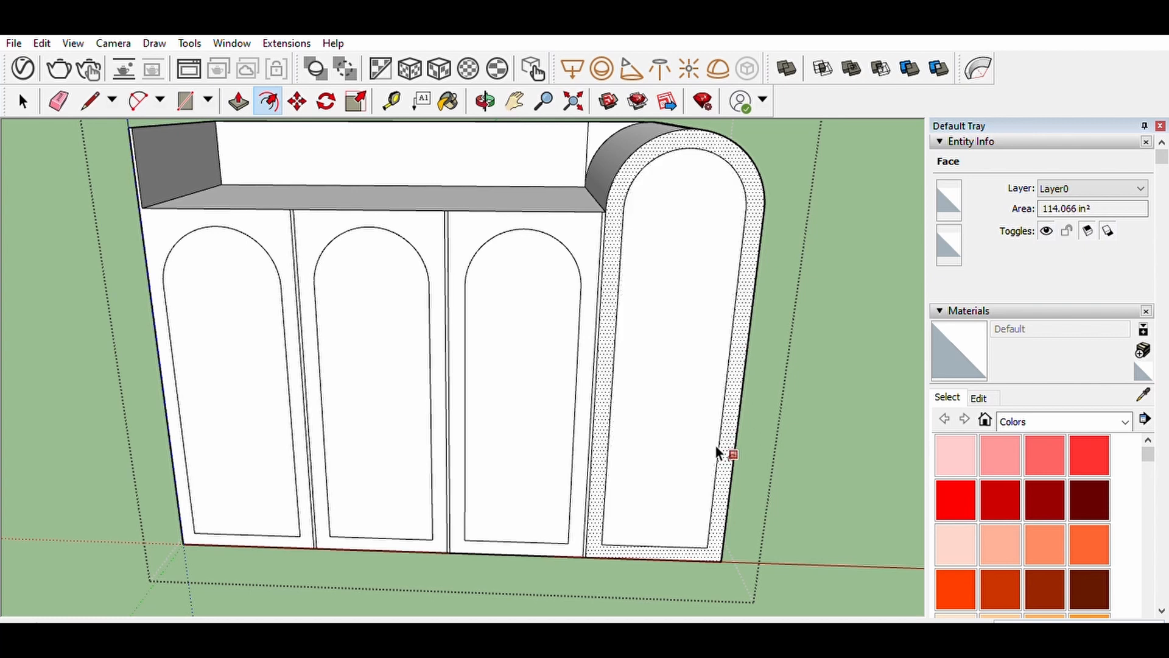
# Push/Pull the inner arched face of the fourth section slightly inward to recess the door panel.
pyautogui.press('space')
pyautogui.click(691, 426)
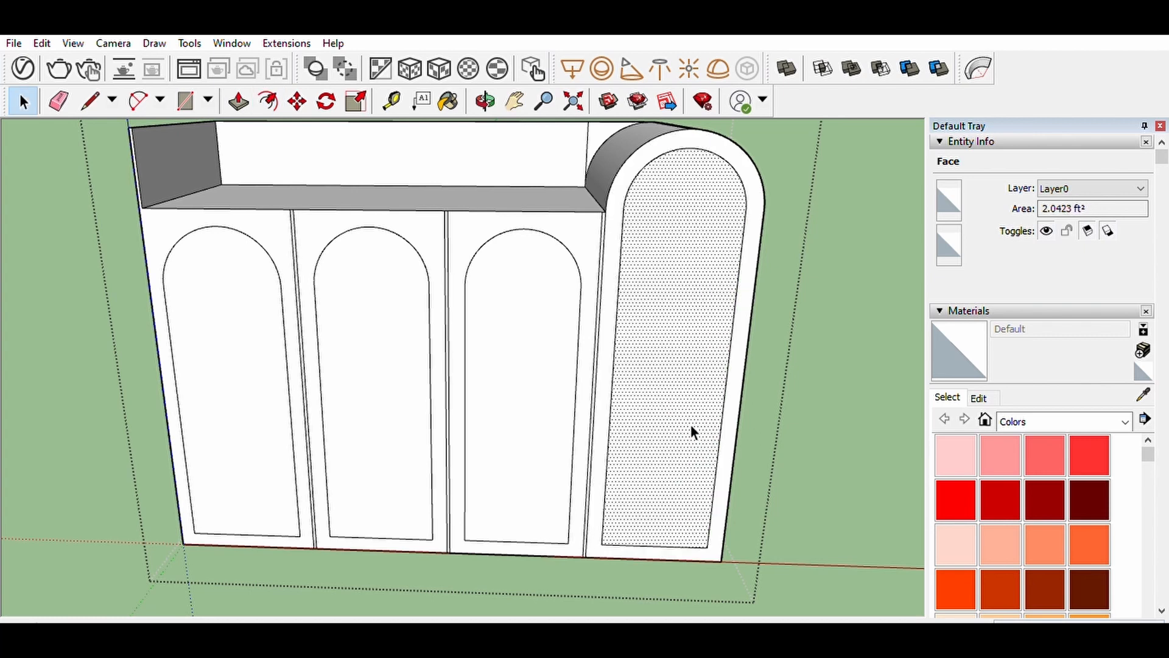
pyautogui.moveTo(691, 425)
pyautogui.mouseDown(button='middle')
pyautogui.moveTo(751, 483)
pyautogui.moveTo(705, 417)
pyautogui.mouseUp(button='middle')
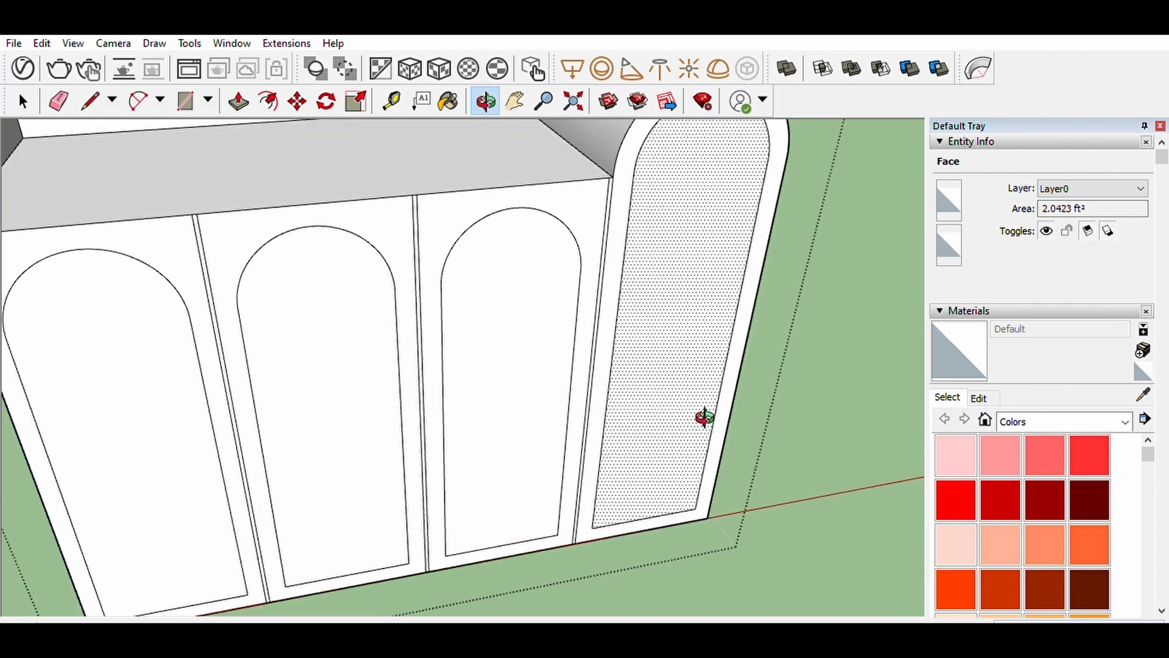
pyautogui.scroll(2, 704, 417)
pyautogui.scroll(3, 686, 473)
pyautogui.press('p')
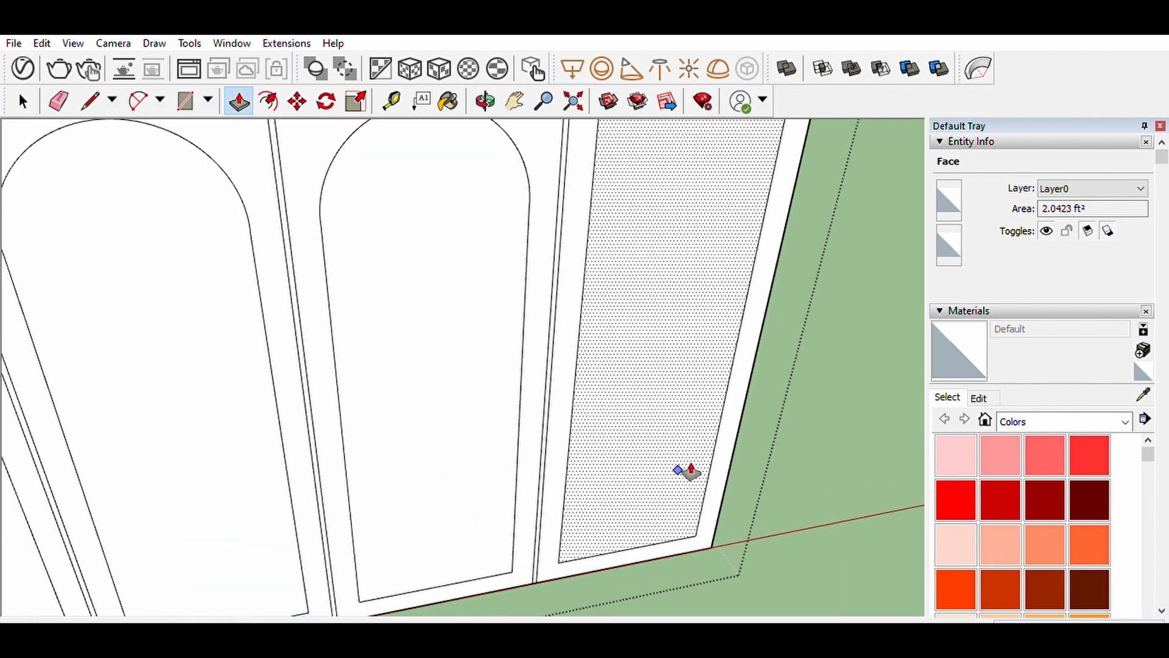
pyautogui.click(689, 513)
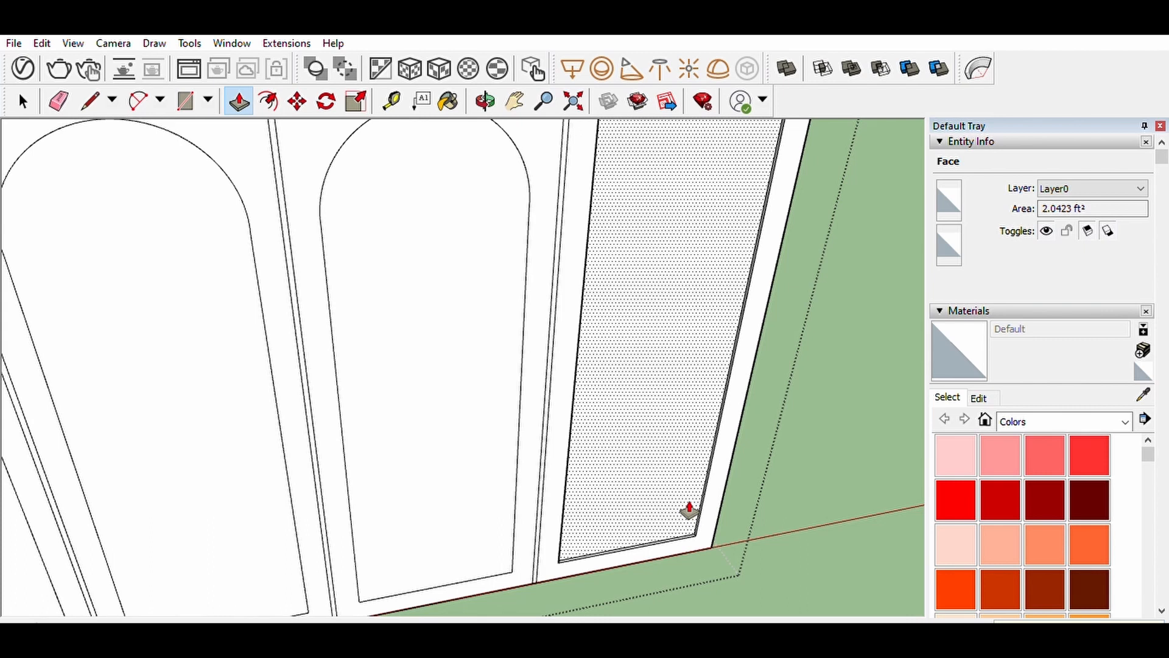
pyautogui.click(689, 512)
# Repeat the same Push/Pull recess on the other three arched door panels.
pyautogui.scroll(-3, 744, 523)
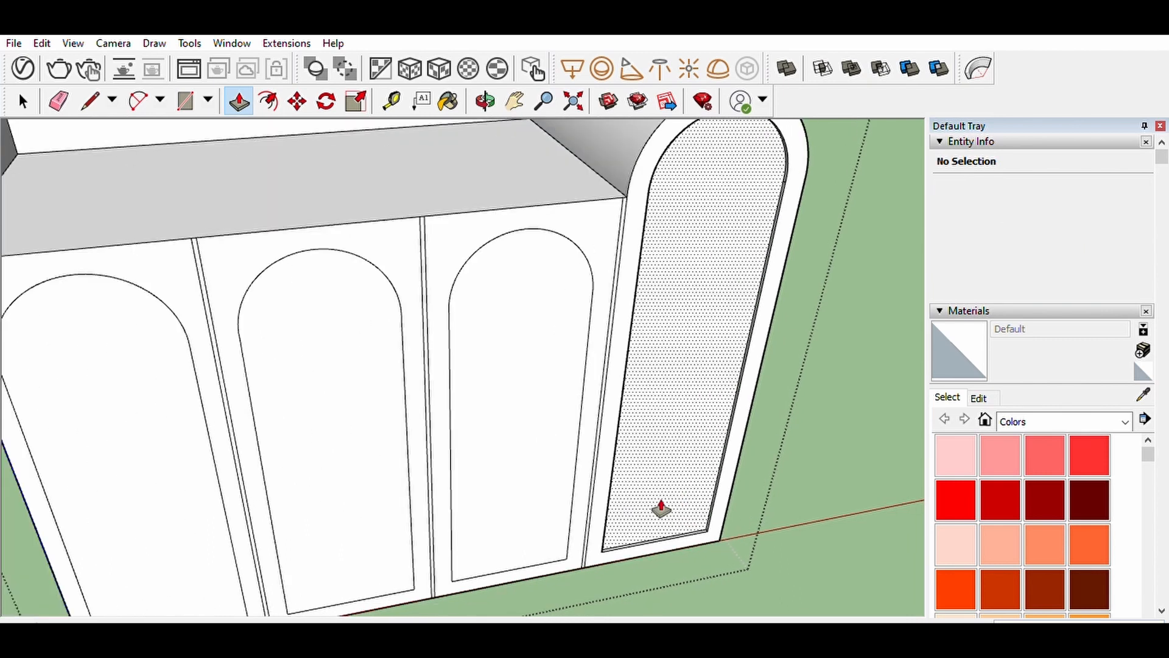
pyautogui.doubleClick(524, 514)
pyautogui.doubleClick(347, 523)
pyautogui.keyDown('shift'); pyautogui.moveTo(256, 535); pyautogui.dragTo(438, 524, button='middle'); pyautogui.keyUp('shift')
pyautogui.doubleClick(360, 539)
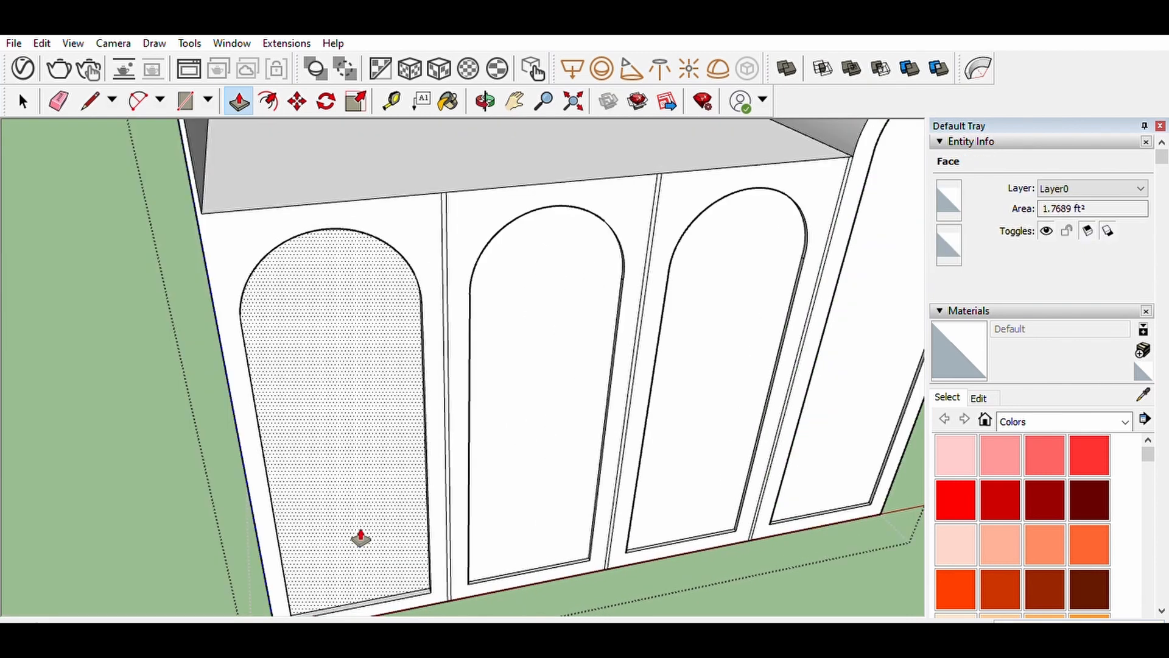
pyautogui.press('space')
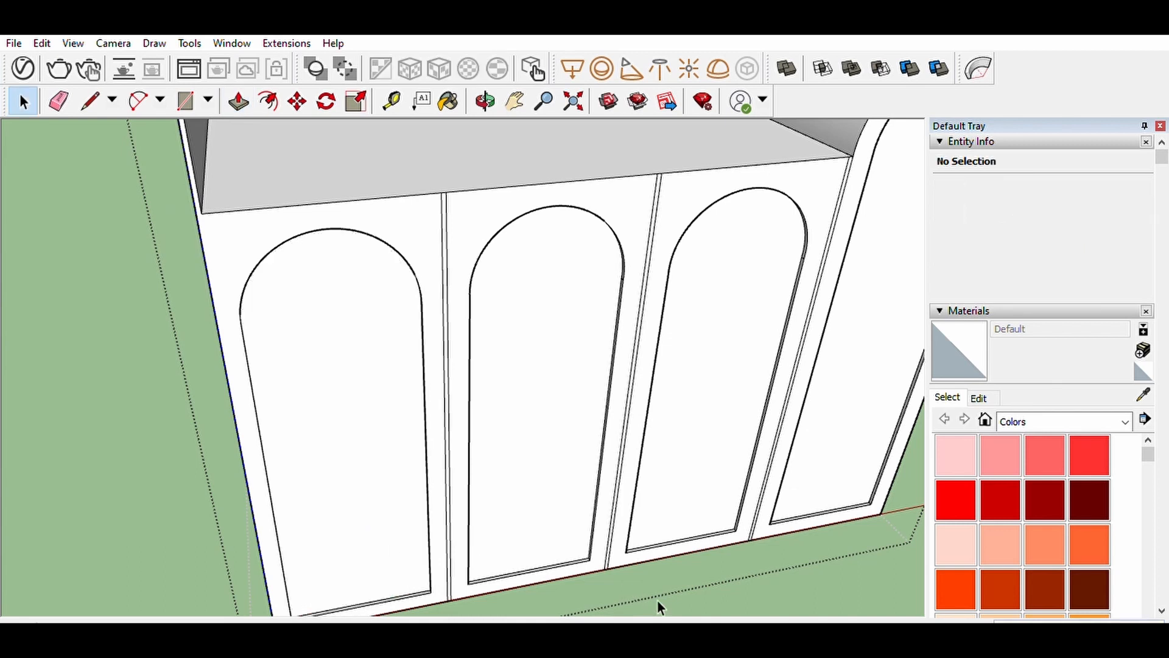
# Draw a small circle on the cabinet's underside near the front corner at the side panel end.
pyautogui.press('o')
pyautogui.moveTo(584, 566); pyautogui.dragTo(436, 512)
pyautogui.scroll(-3, 443, 489)
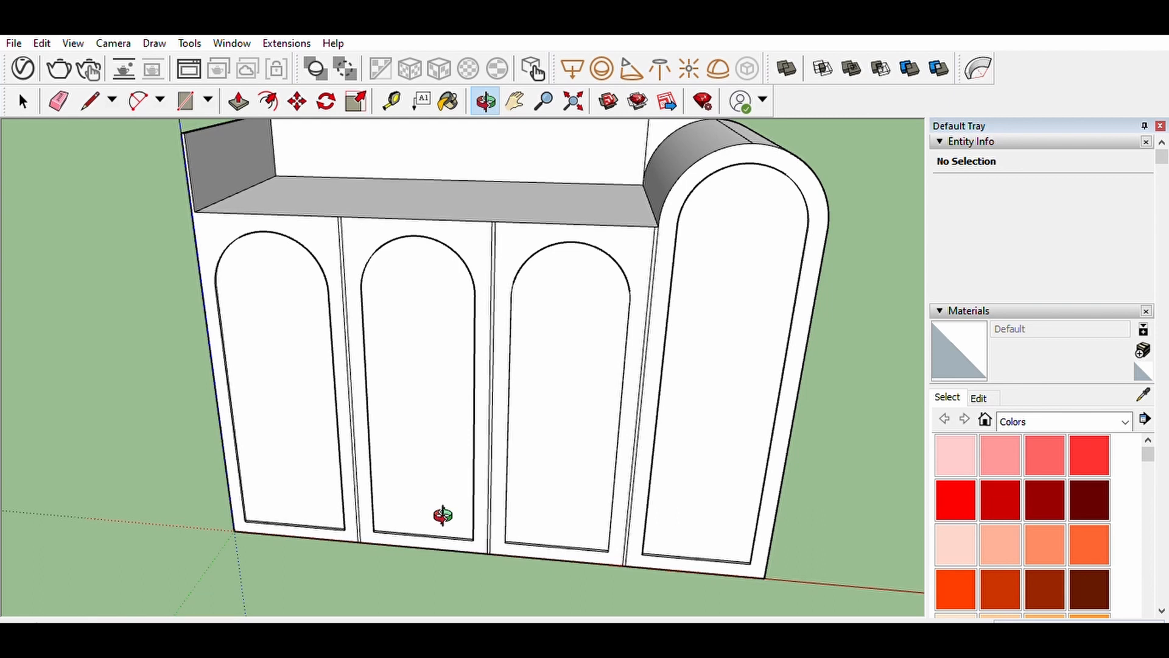
pyautogui.moveTo(442, 515); pyautogui.dragTo(442, 147)
pyautogui.moveTo(412, 318); pyautogui.dragTo(246, 266)
pyautogui.moveTo(230, 366); pyautogui.dragTo(368, 292)
pyautogui.scroll(1, 368, 293)
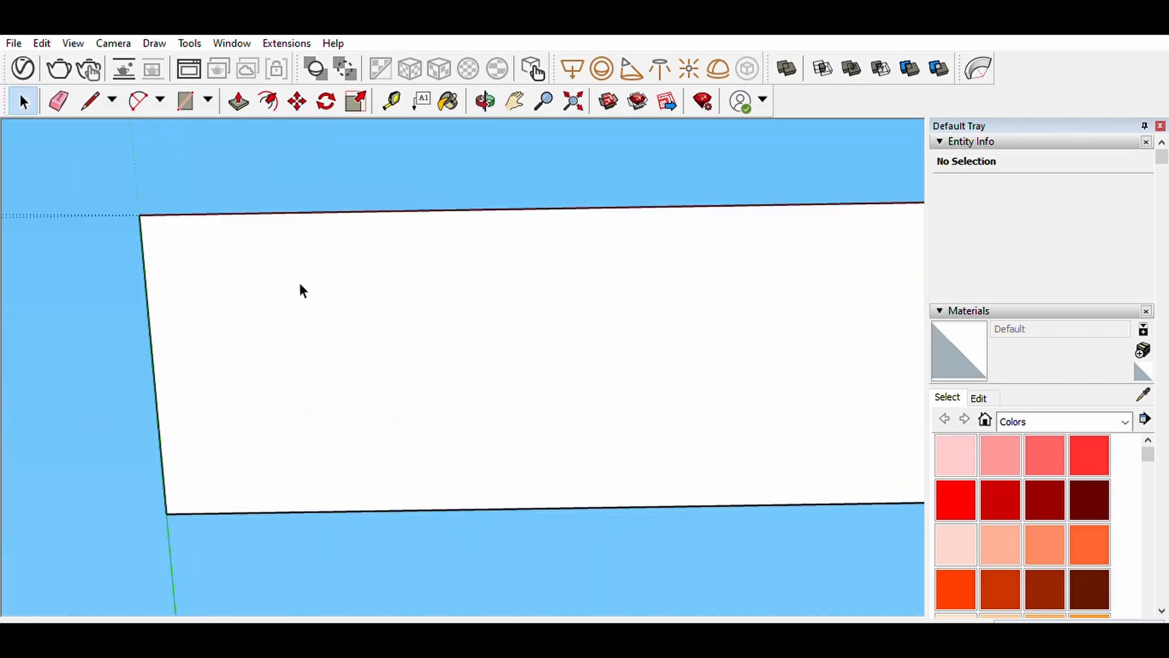
pyautogui.click(264, 278)
pyautogui.scroll(2, 230, 246)
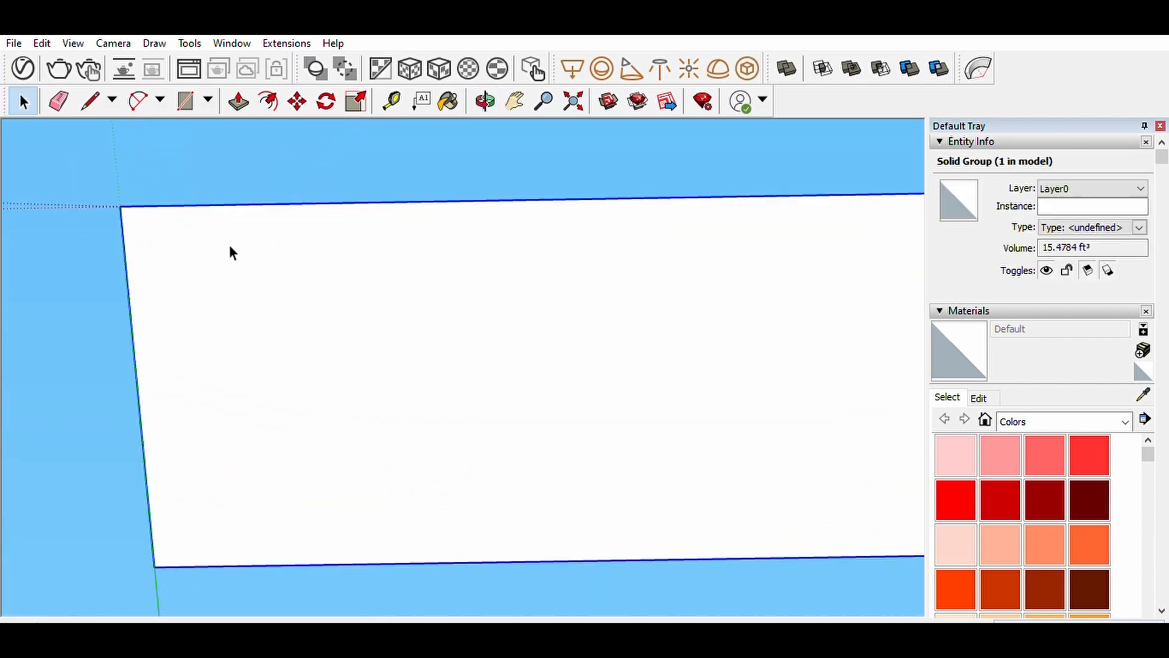
pyautogui.press('c')
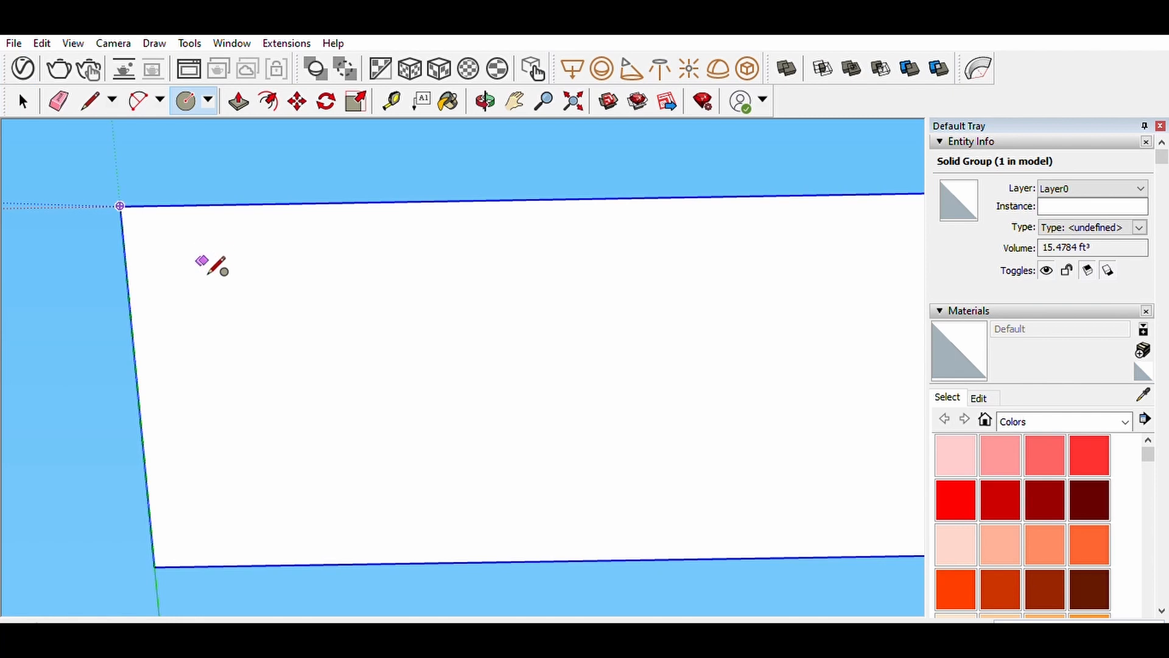
pyautogui.click(202, 260)
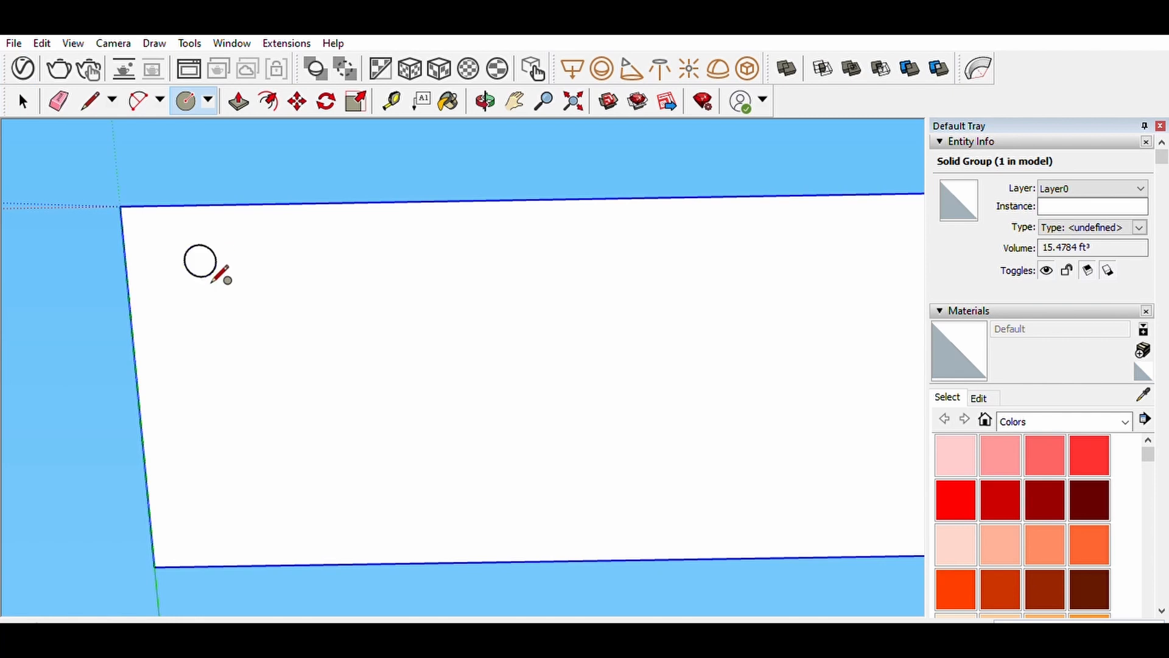
pyautogui.click(213, 277)
pyautogui.scroll(-1, 210, 274)
pyautogui.press('space')
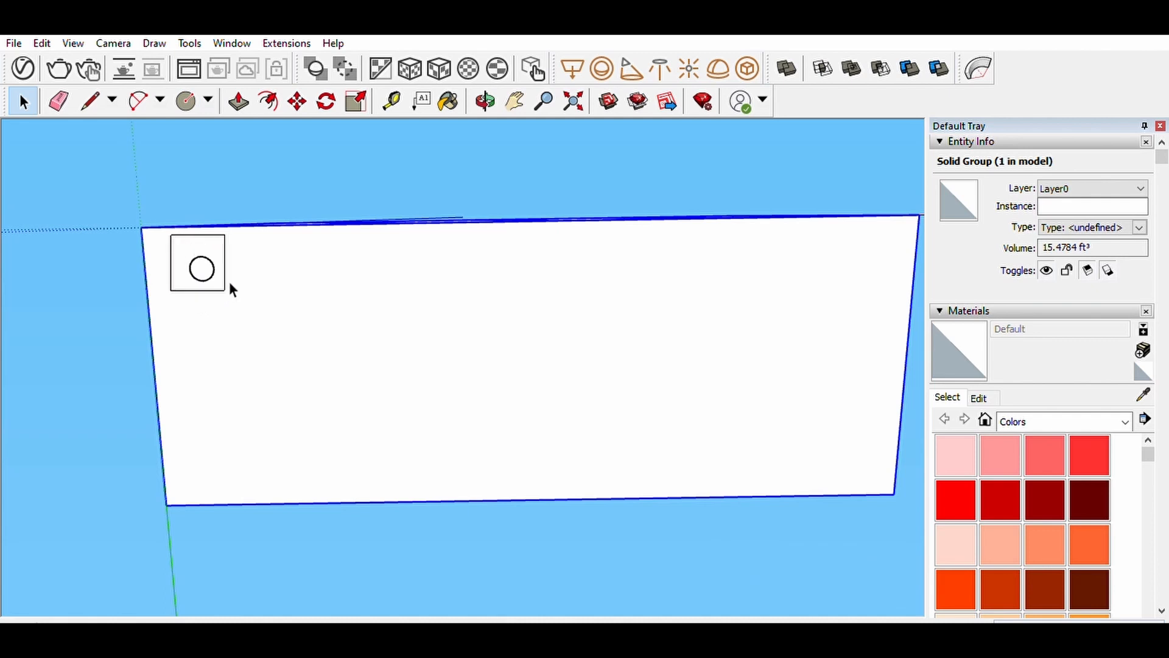
# Group the circle's face and edge on the cabinet's underside.
pyautogui.doubleClick(201, 268)
pyautogui.scroll(2, 203, 267)
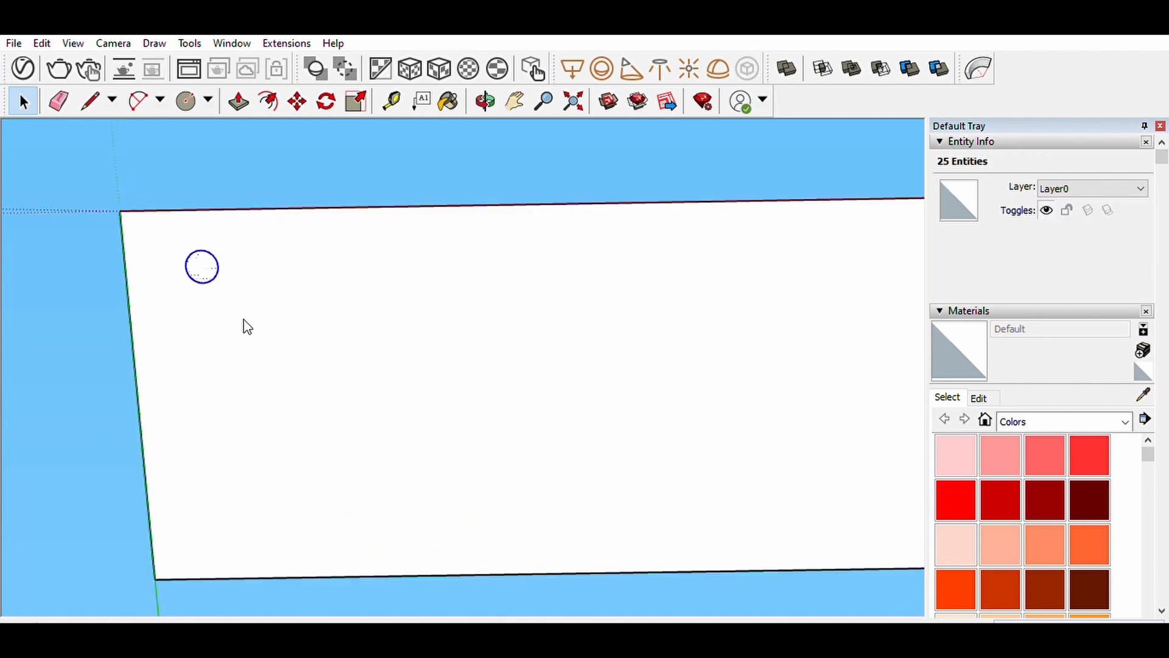
pyautogui.hotkey('ctrl', 'g')
# Extrude the circle inside its group 5 inches downward to form a cylindrical leg.
pyautogui.moveTo(214, 256); pyautogui.dragTo(189, 410, button='middle')
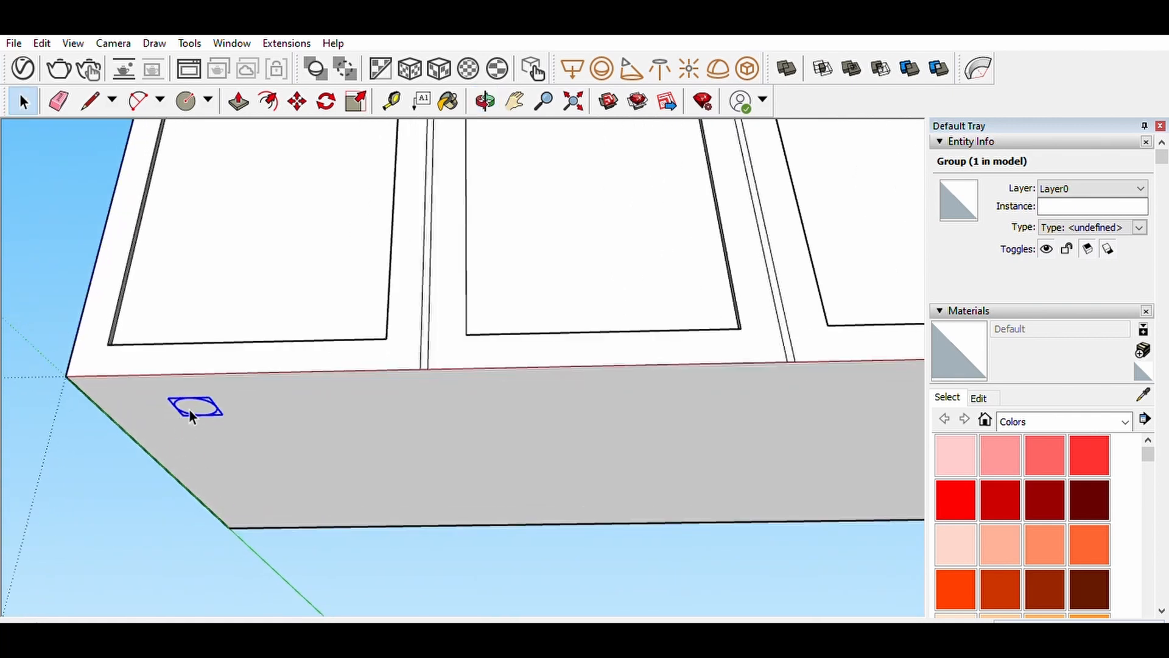
pyautogui.doubleClick(196, 396)
pyautogui.doubleClick(197, 396)
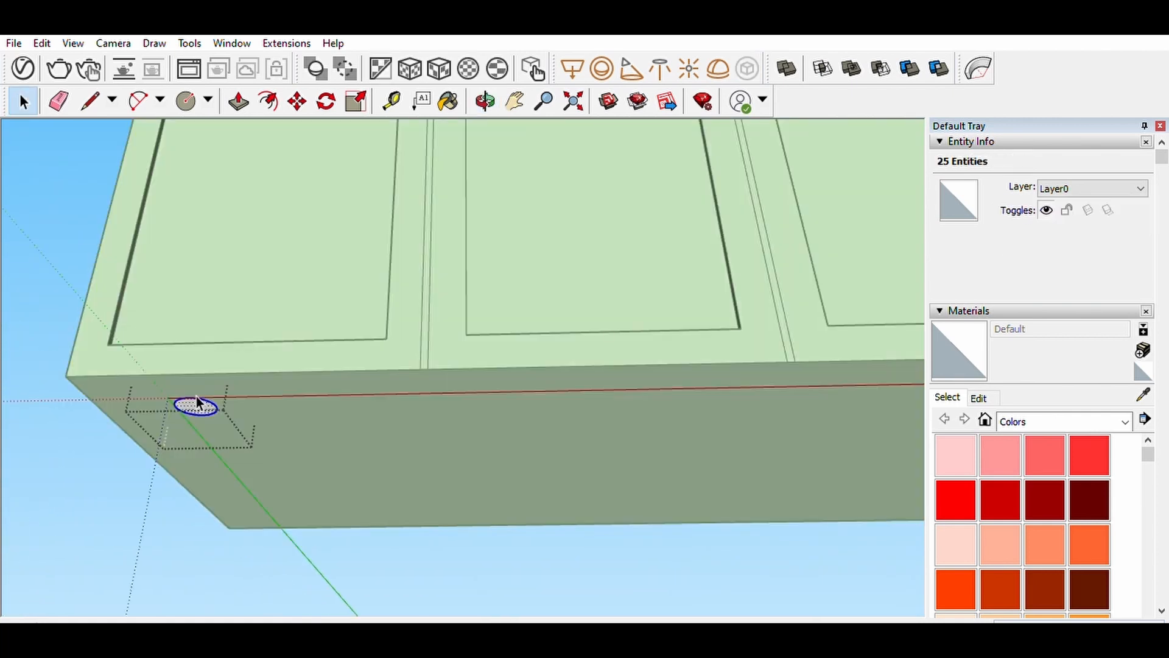
pyautogui.press('p')
pyautogui.click(196, 397)
pyautogui.write('5')
pyautogui.press('Return')
pyautogui.press('space')
pyautogui.click(301, 521)
pyautogui.click(301, 521)
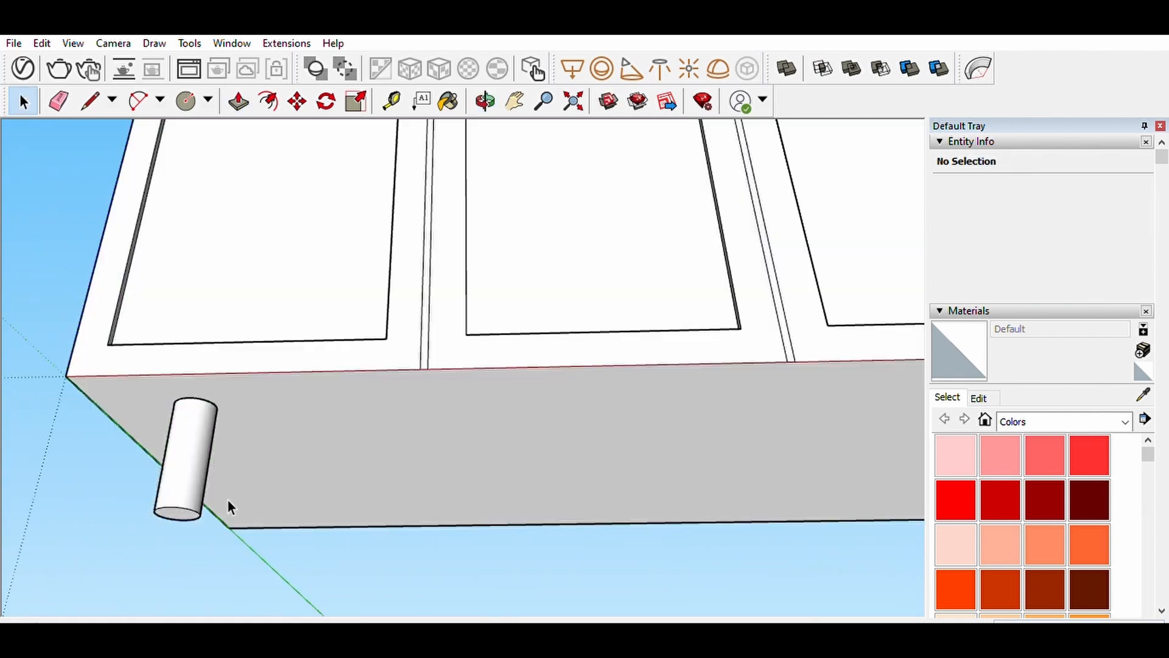
# Copy the cylindrical leg along the front edge to the underside's opposite front corner.
pyautogui.moveTo(229, 502); pyautogui.dragTo(447, 295, button='middle')
pyautogui.click(173, 291)
pyautogui.press('m')
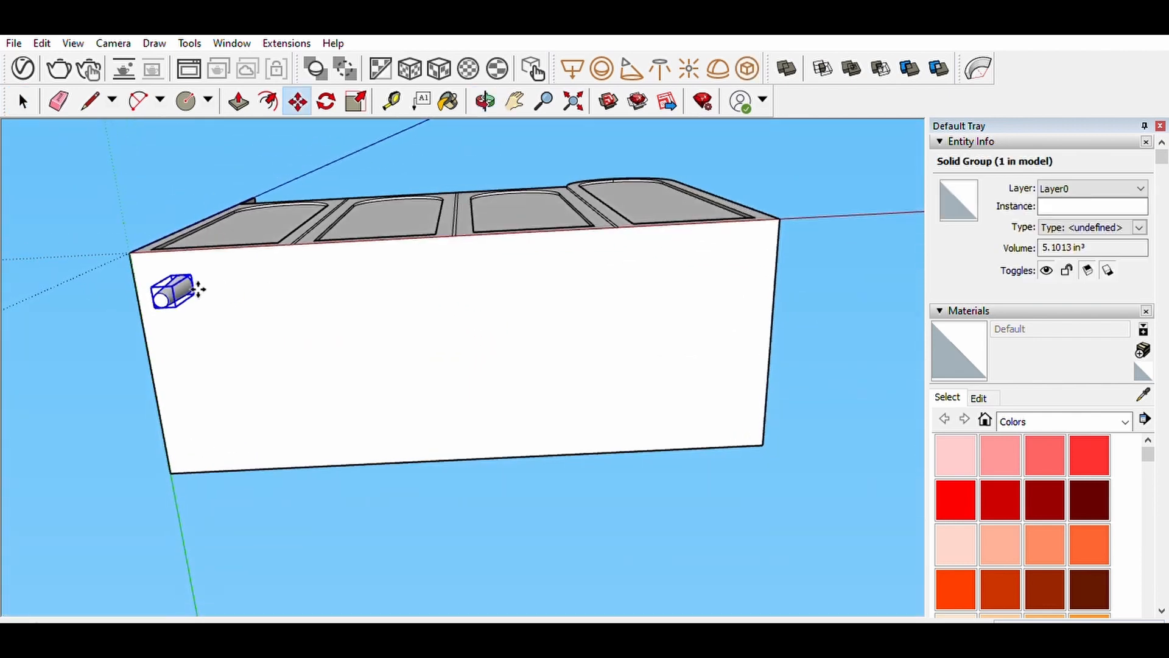
pyautogui.click(193, 288)
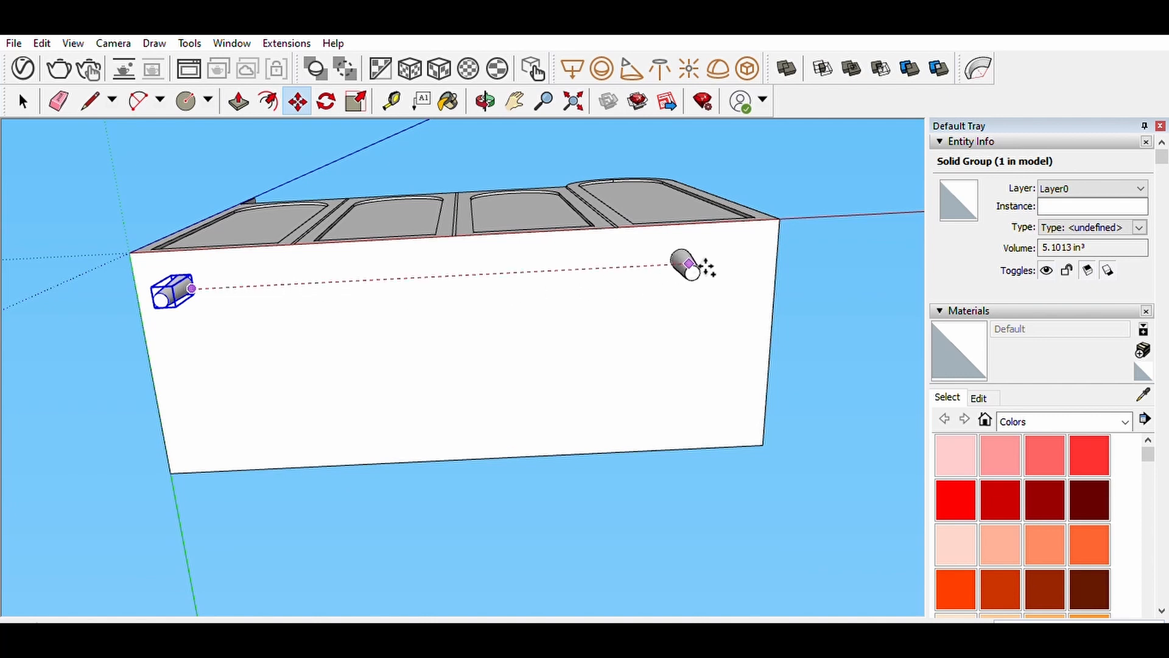
pyautogui.click(752, 254)
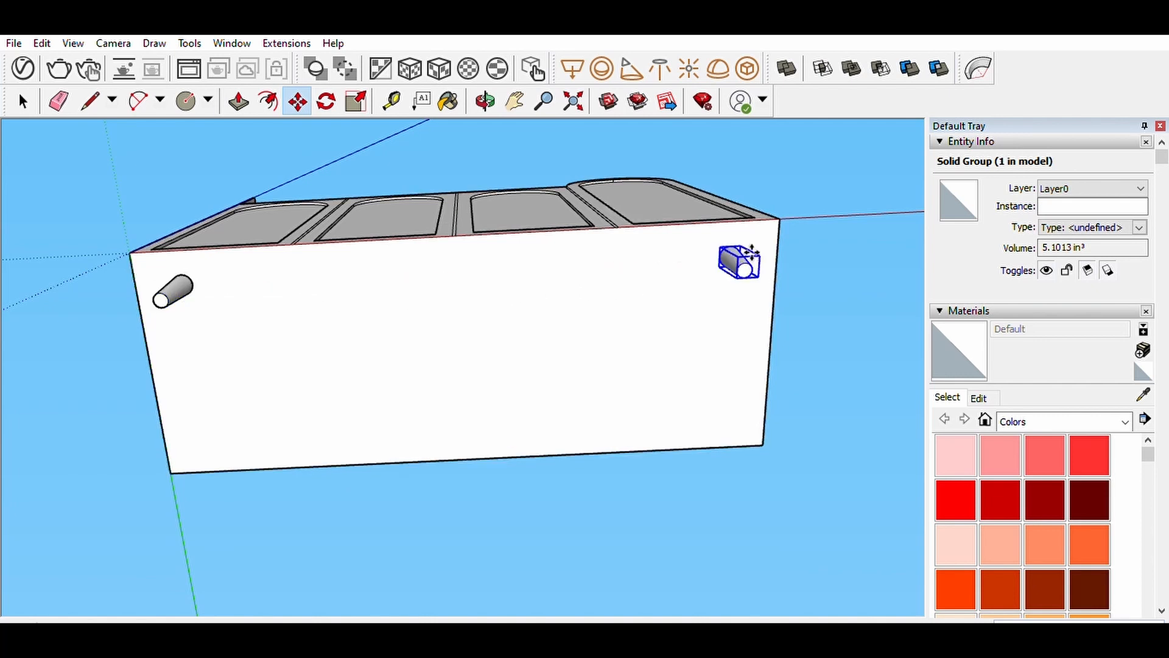
pyautogui.press('space')
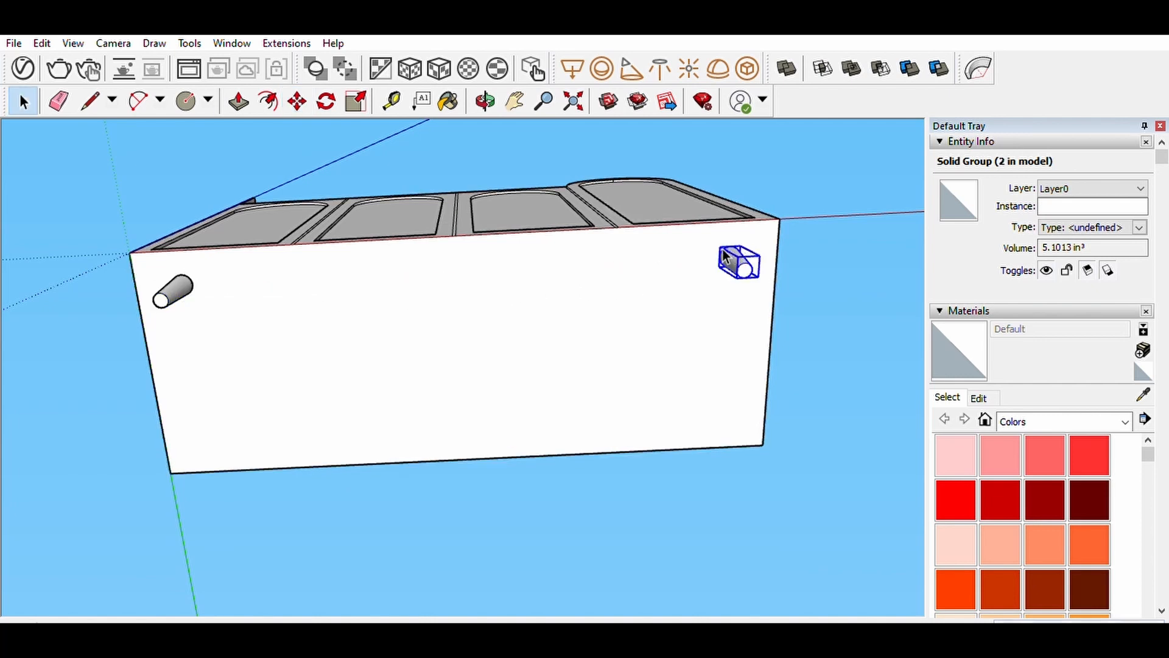
# Copy the cylindrical leg from the front corner to the middle of the underside's front edge.
pyautogui.press('m')
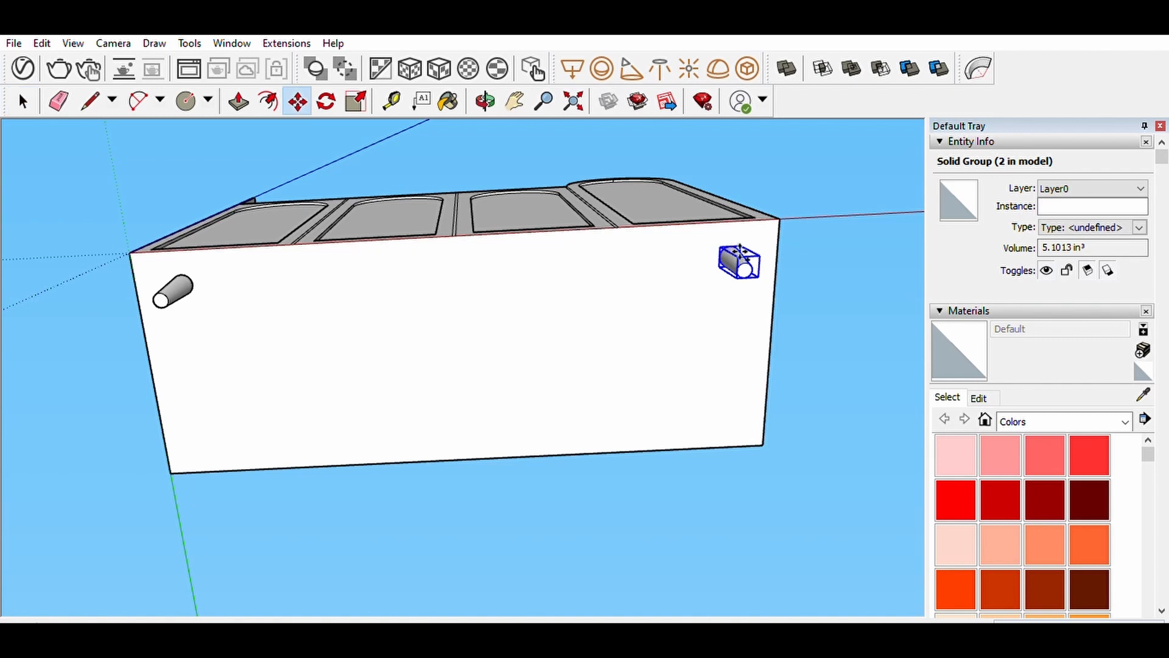
pyautogui.click(740, 249)
pyautogui.press('ctrl')
pyautogui.click(466, 269)
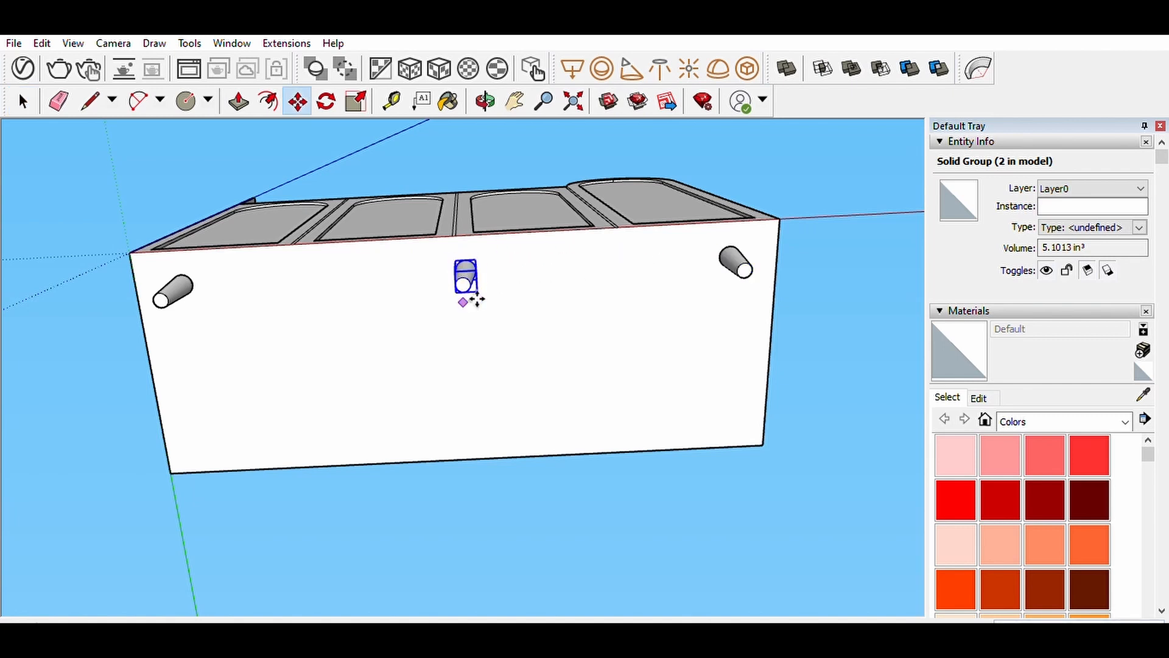
# Copy the three front legs together along the green axis to the underside's rear edge.
pyautogui.press('space')
pyautogui.keyDown('ctrl'); pyautogui.click(740, 263); pyautogui.keyUp('ctrl')
pyautogui.keyDown('ctrl'); pyautogui.click(175, 291); pyautogui.keyUp('ctrl')
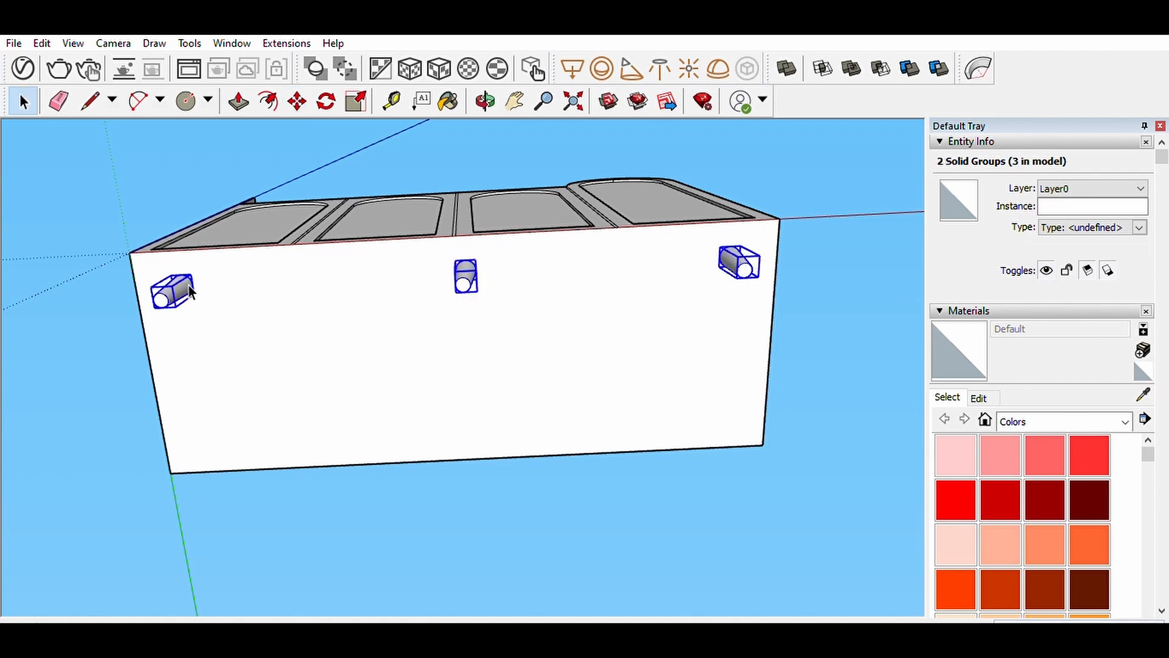
pyautogui.press('m')
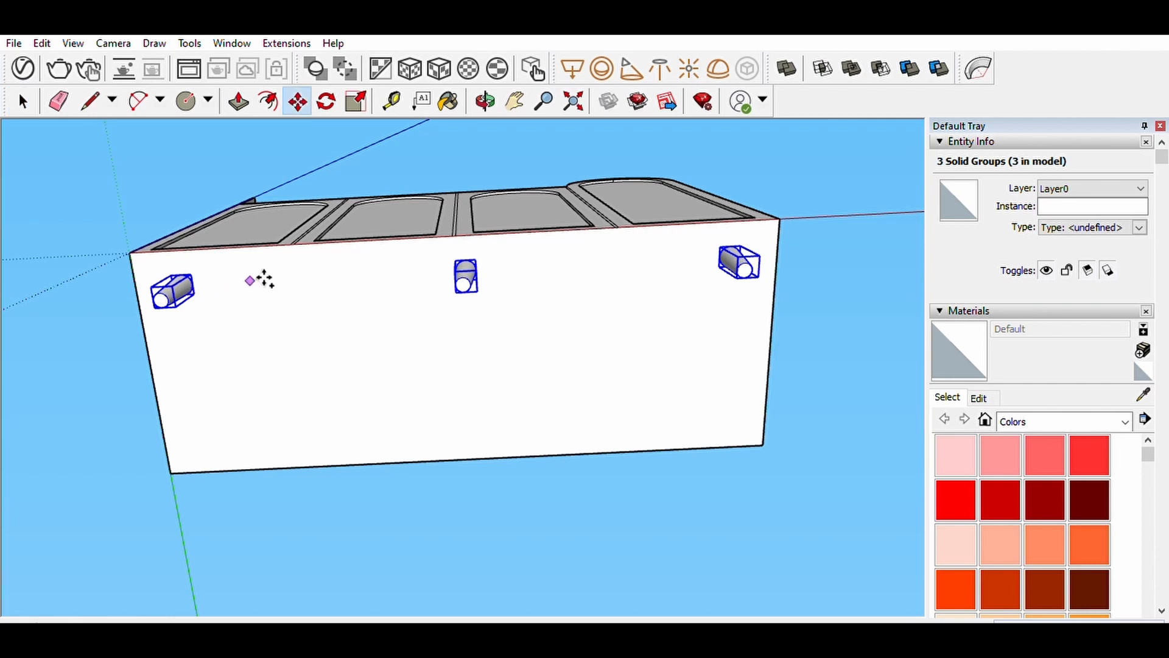
pyautogui.click(250, 281)
pyautogui.press('ctrl')
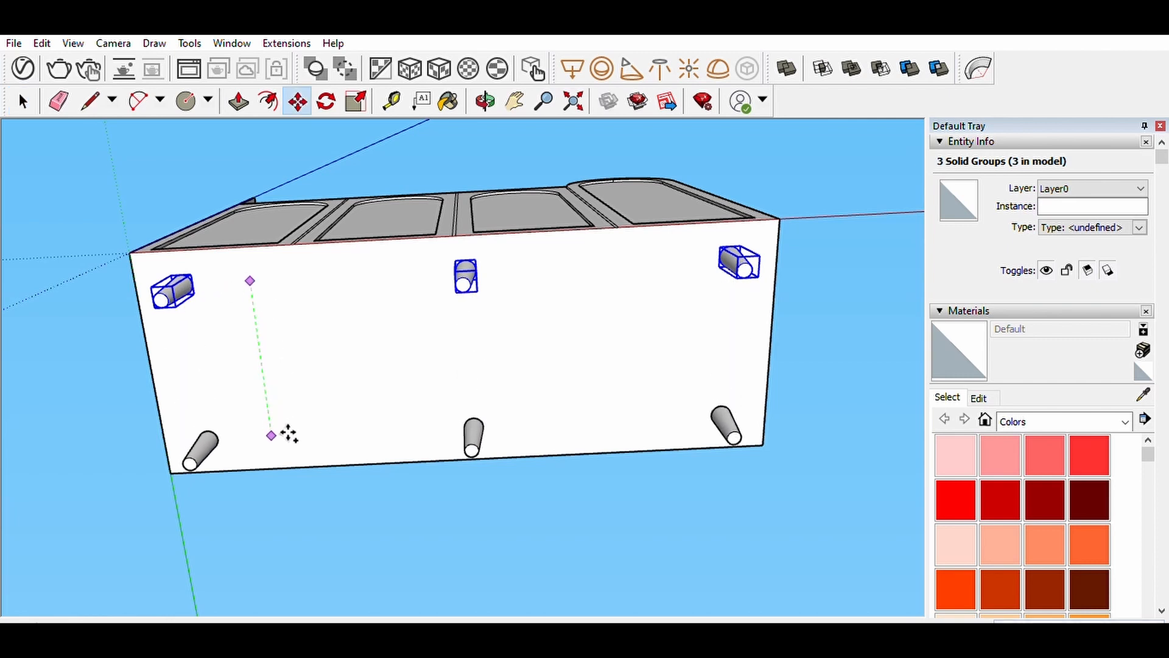
pyautogui.click(288, 434)
pyautogui.press('space')
pyautogui.click(35, 336)
# Draw two horizontal lines across the arched fourth section's front, dividing it into three drawer fronts.
pyautogui.moveTo(39, 339); pyautogui.dragTo(482, 354, button='middle')
pyautogui.scroll(-3, 449, 488)
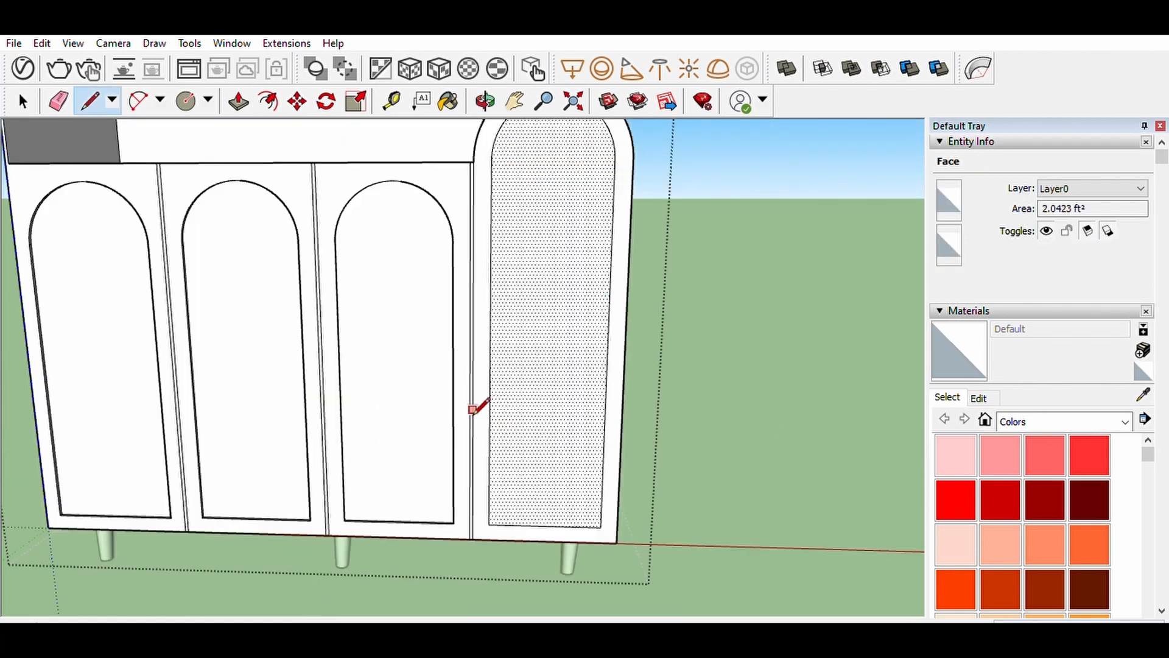
pyautogui.click(473, 409)
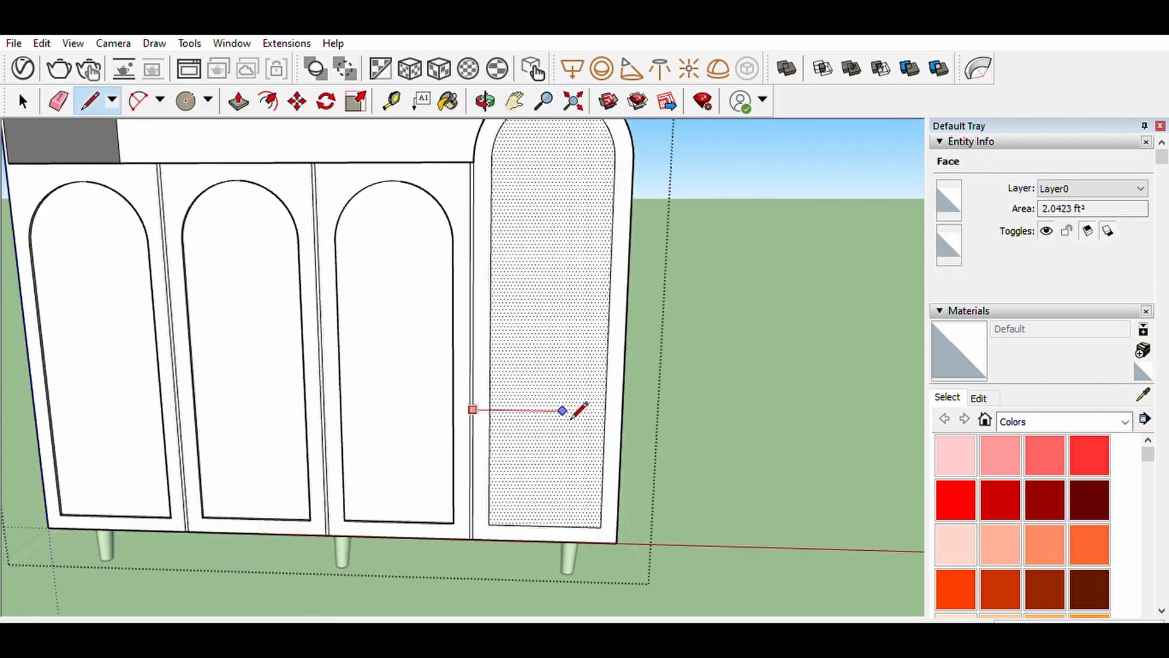
pyautogui.click(622, 411)
pyautogui.scroll(2, 596, 408)
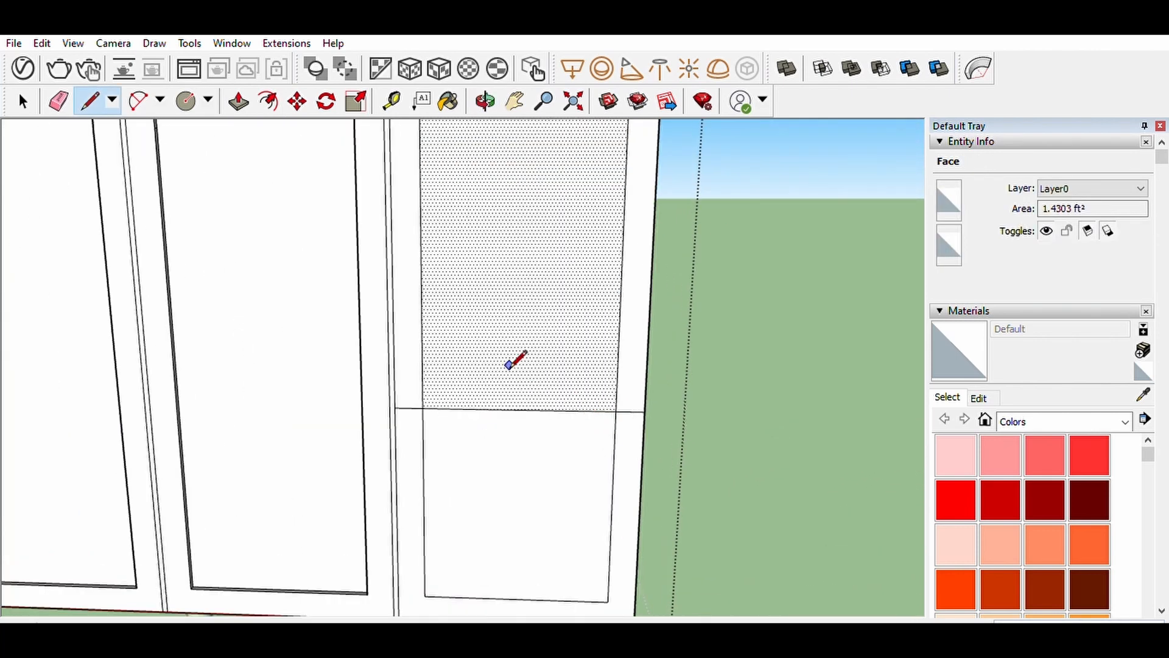
pyautogui.scroll(-3, 509, 364)
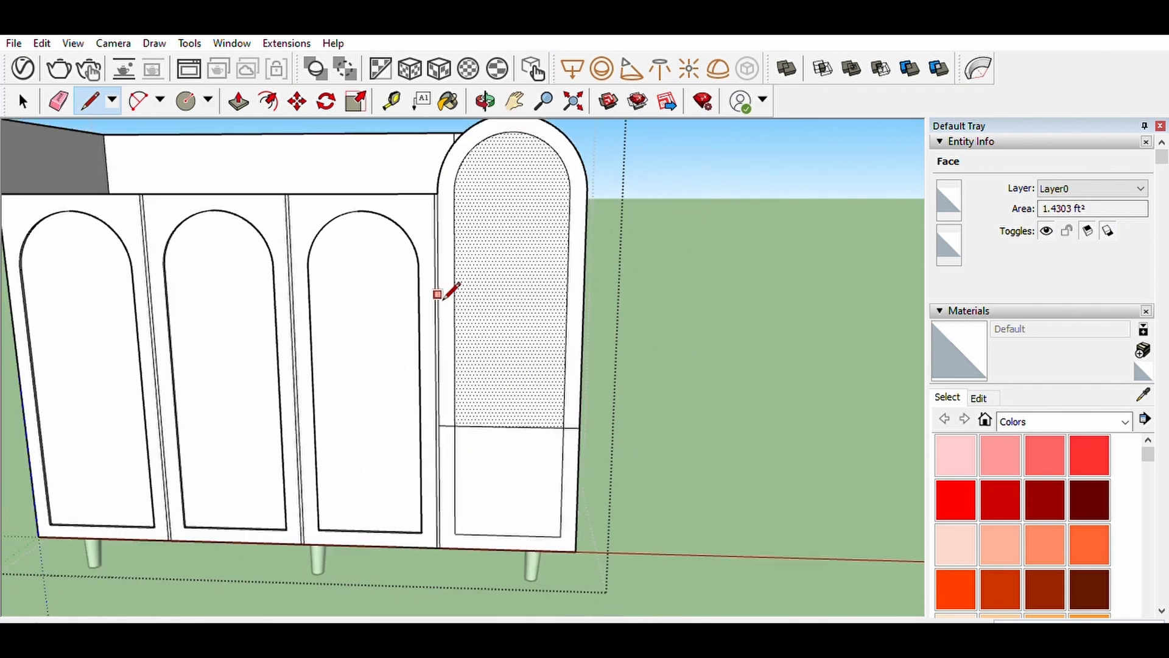
pyautogui.click(439, 313)
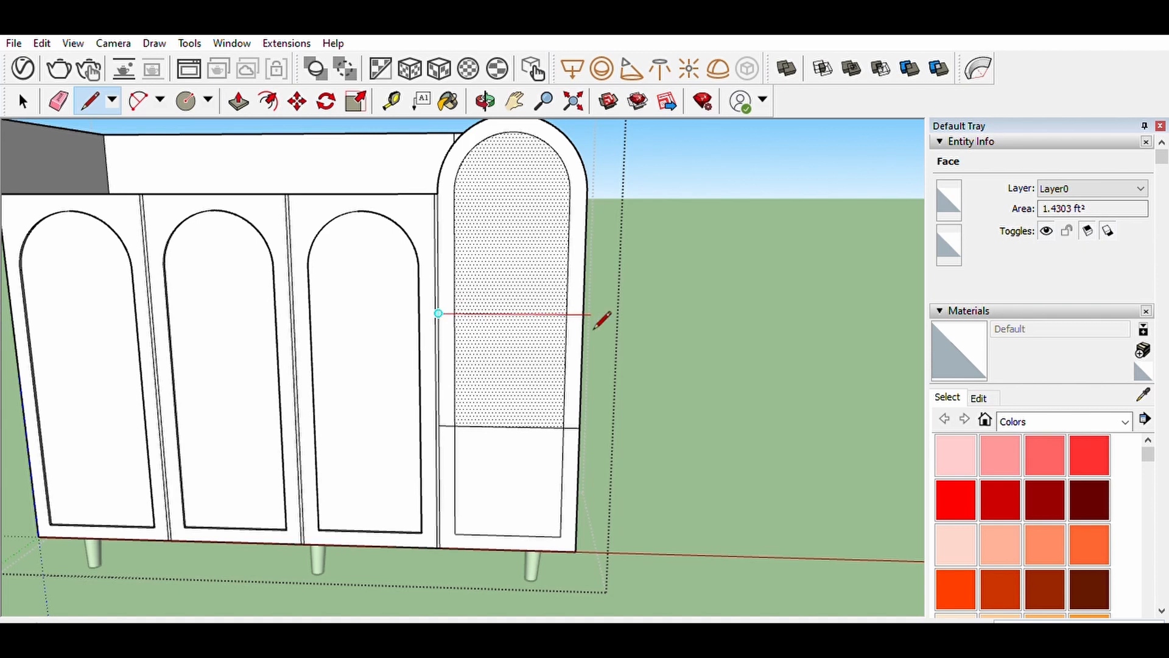
pyautogui.click(591, 314)
pyautogui.press('space')
pyautogui.scroll(-1, 596, 313)
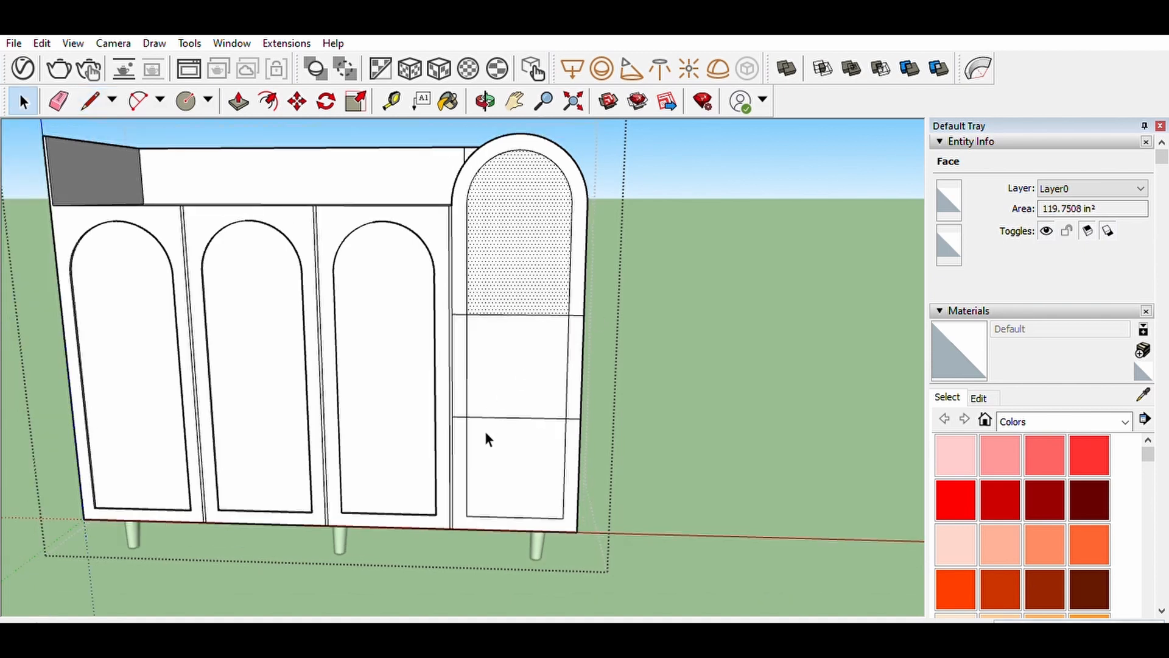
pyautogui.scroll(2, 486, 434)
pyautogui.click(502, 517)
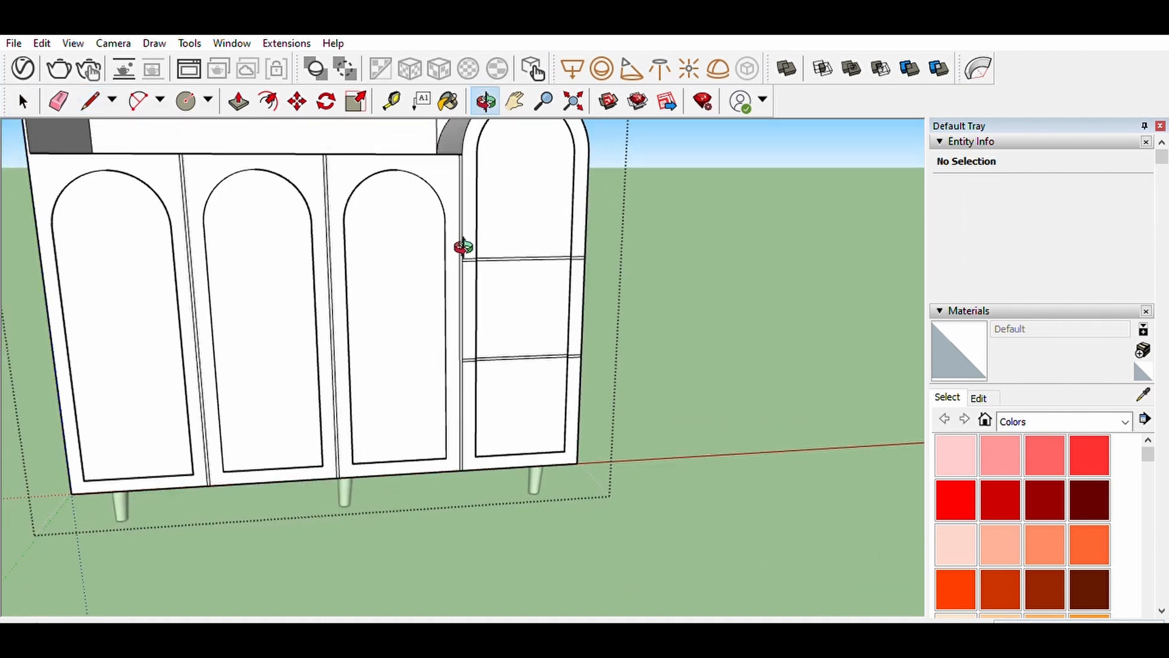
pyautogui.moveTo(462, 248); pyautogui.dragTo(522, 383, button='middle')
pyautogui.scroll(-2, 548, 444)
pyautogui.moveTo(400, 378); pyautogui.dragTo(340, 368, button='middle')
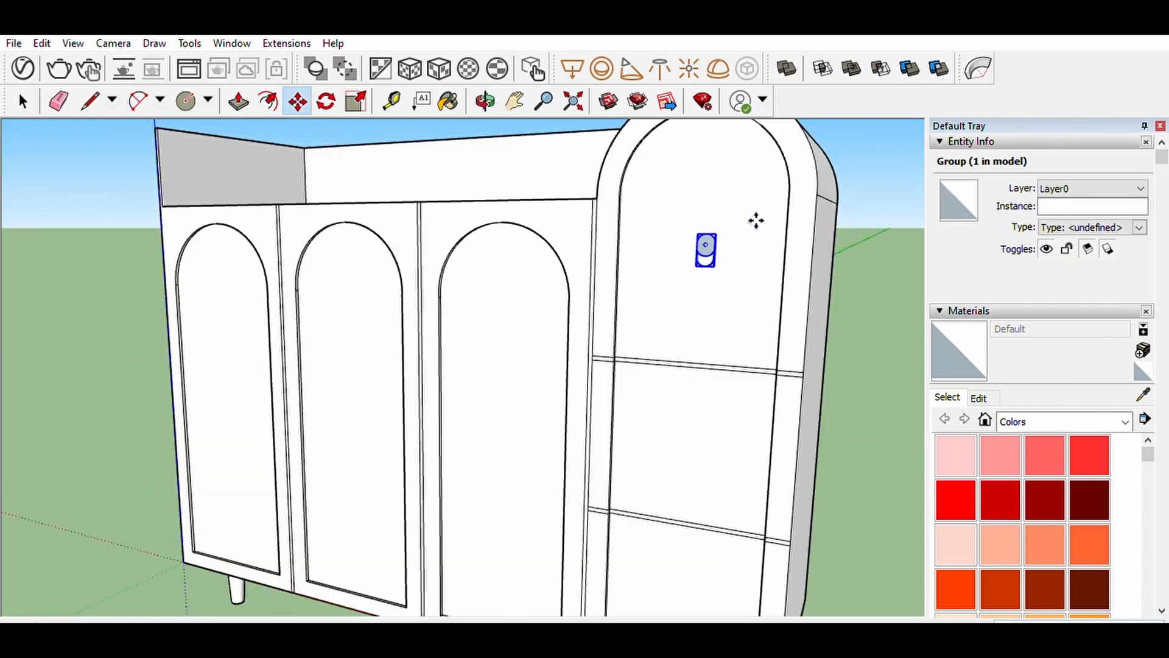
# Copy the round knob group from the arched top drawer straight down to the centre of the middle drawer.
pyautogui.scroll(-3, 692, 368)
pyautogui.moveTo(691, 365); pyautogui.dragTo(699, 338, button='middle')
pyautogui.scroll(3, 699, 338)
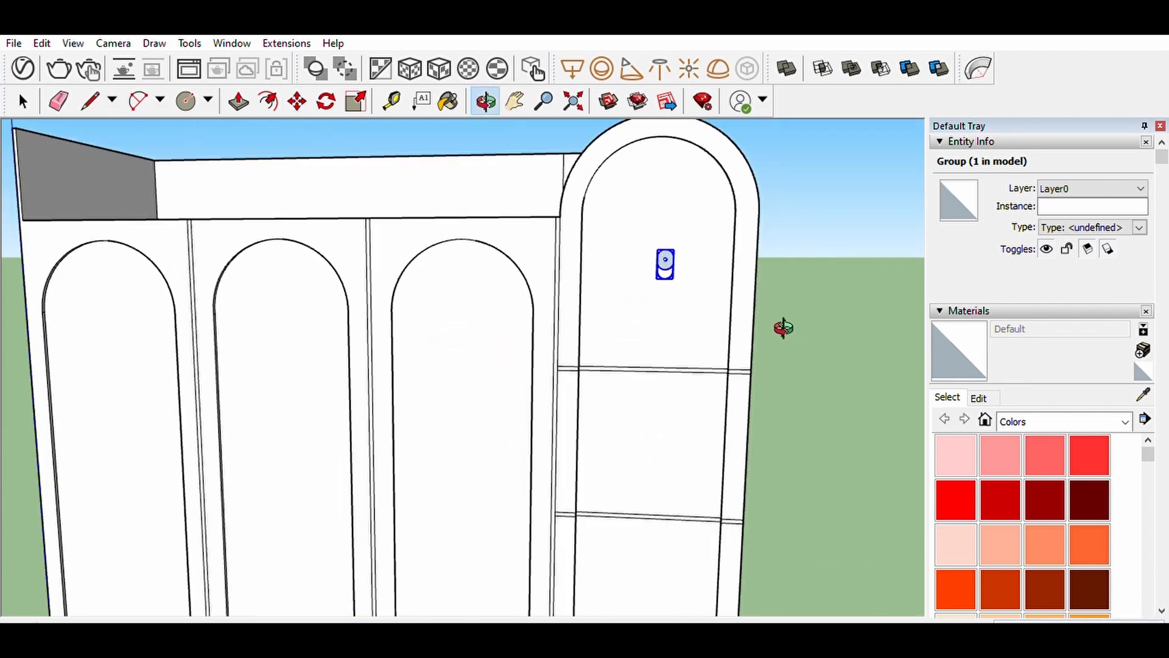
pyautogui.press('m')
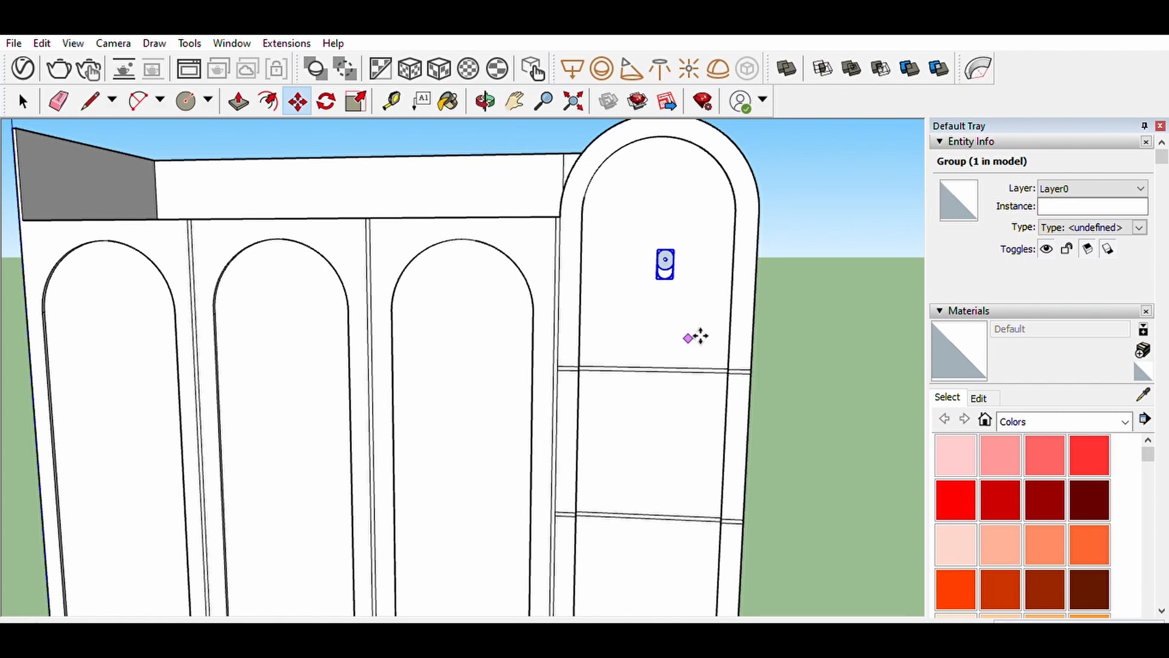
pyautogui.scroll(4, 694, 336)
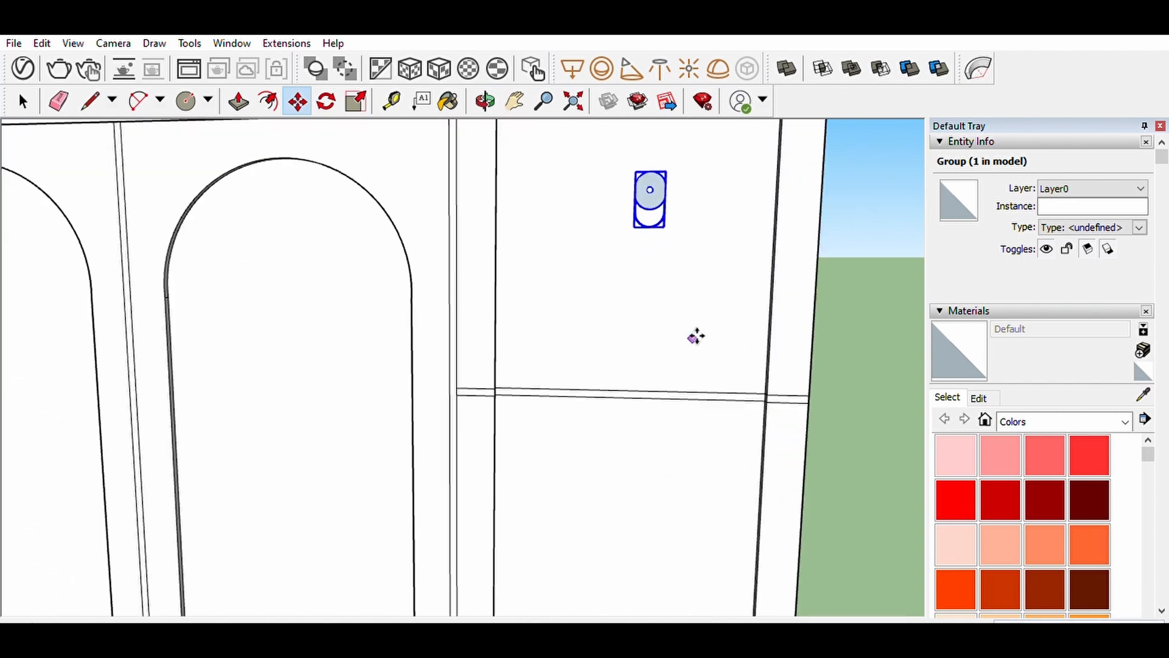
pyautogui.scroll(-5, 626, 224)
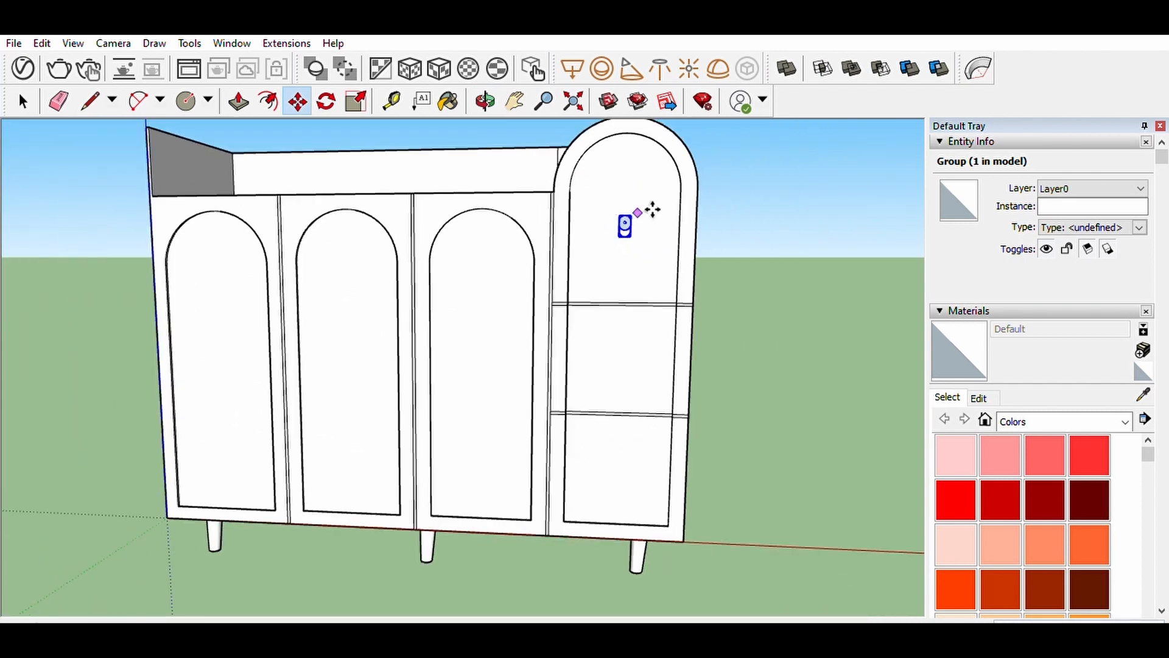
pyautogui.click(657, 232)
pyautogui.press('ctrl')
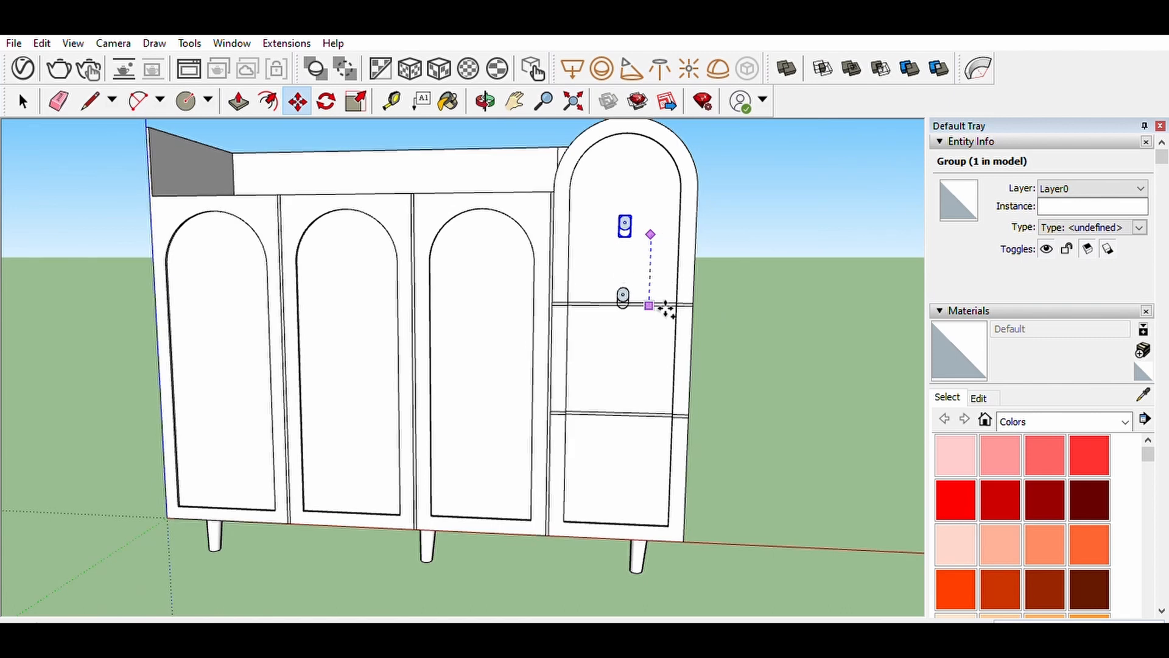
pyautogui.click(666, 356)
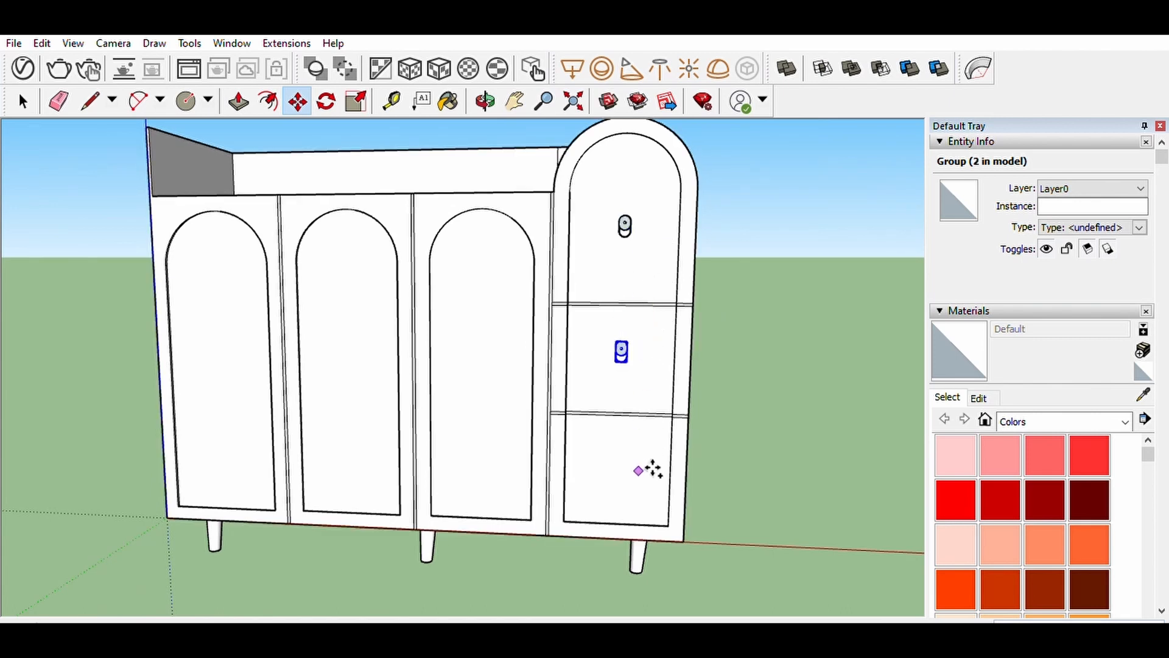
# Copy the middle drawer's knob straight down to the bottom drawer and clear the selection.
pyautogui.click(627, 356)
pyautogui.press('ctrl')
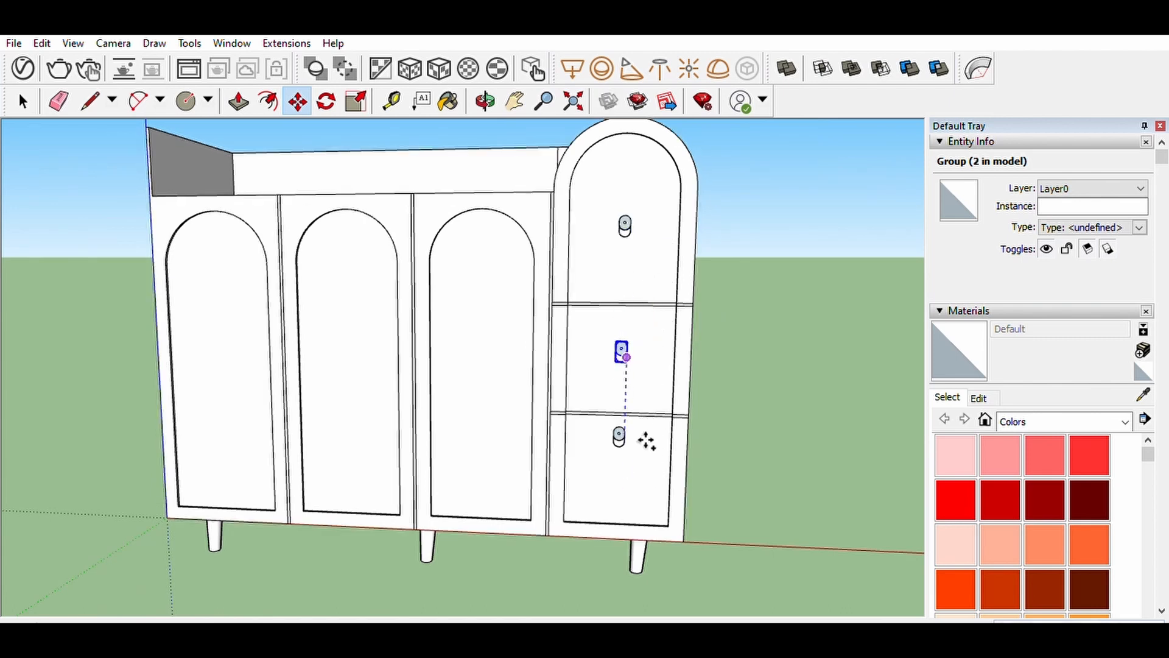
pyautogui.click(642, 460)
pyautogui.press('space')
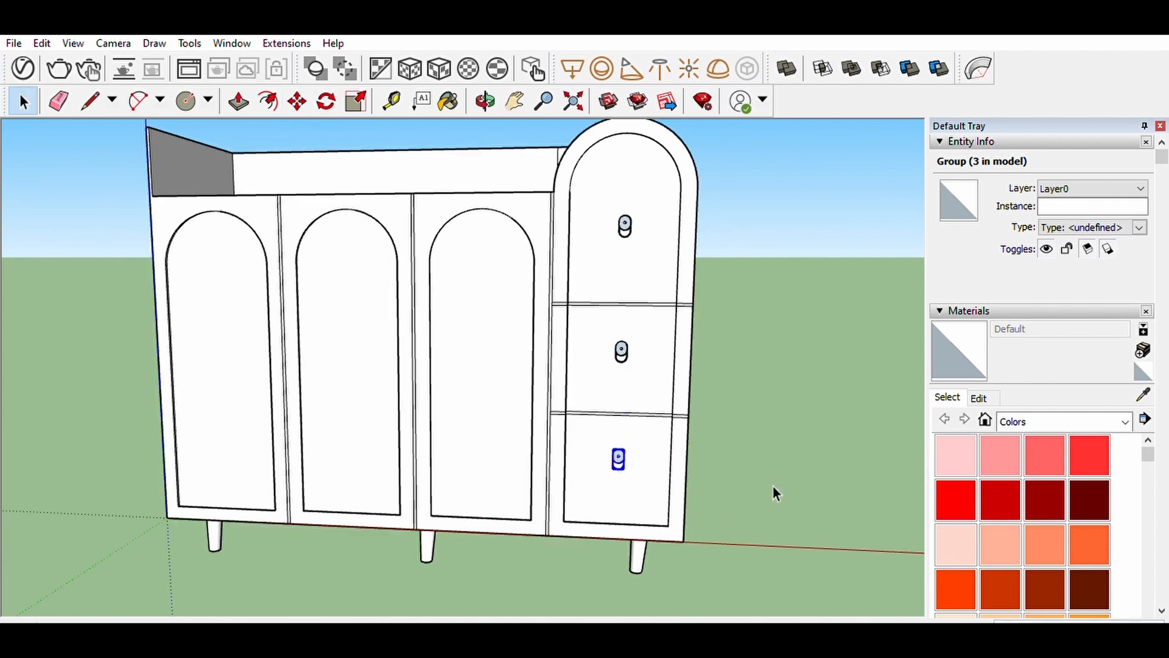
pyautogui.click(747, 481)
pyautogui.press('o')
pyautogui.moveTo(696, 423); pyautogui.dragTo(697, 387)
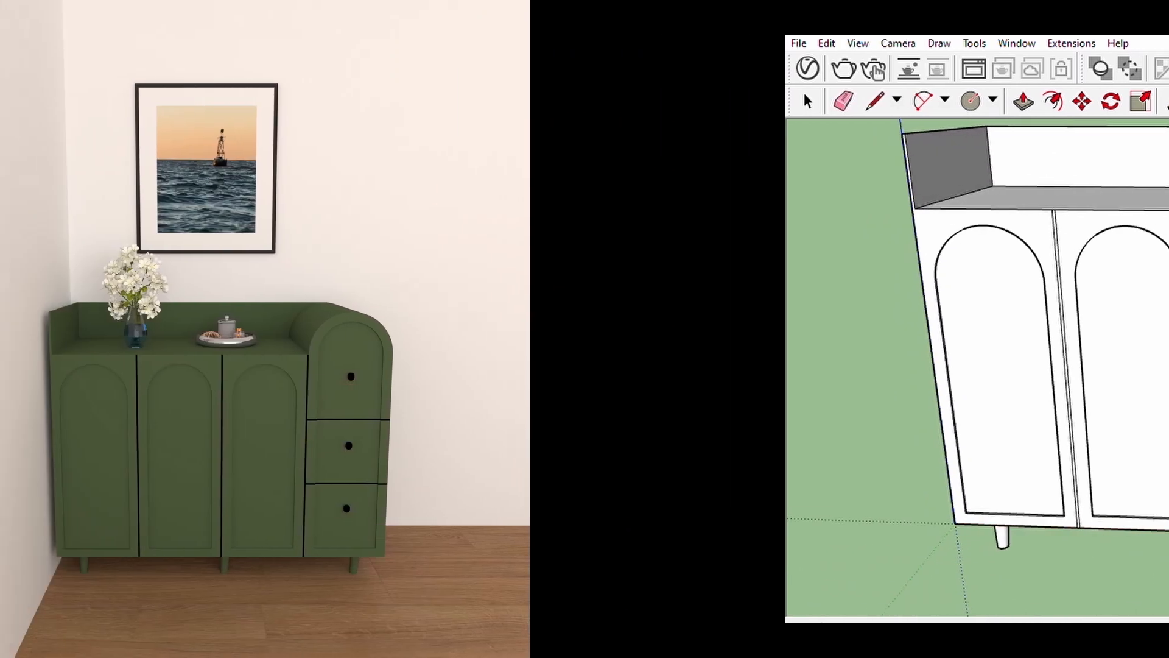